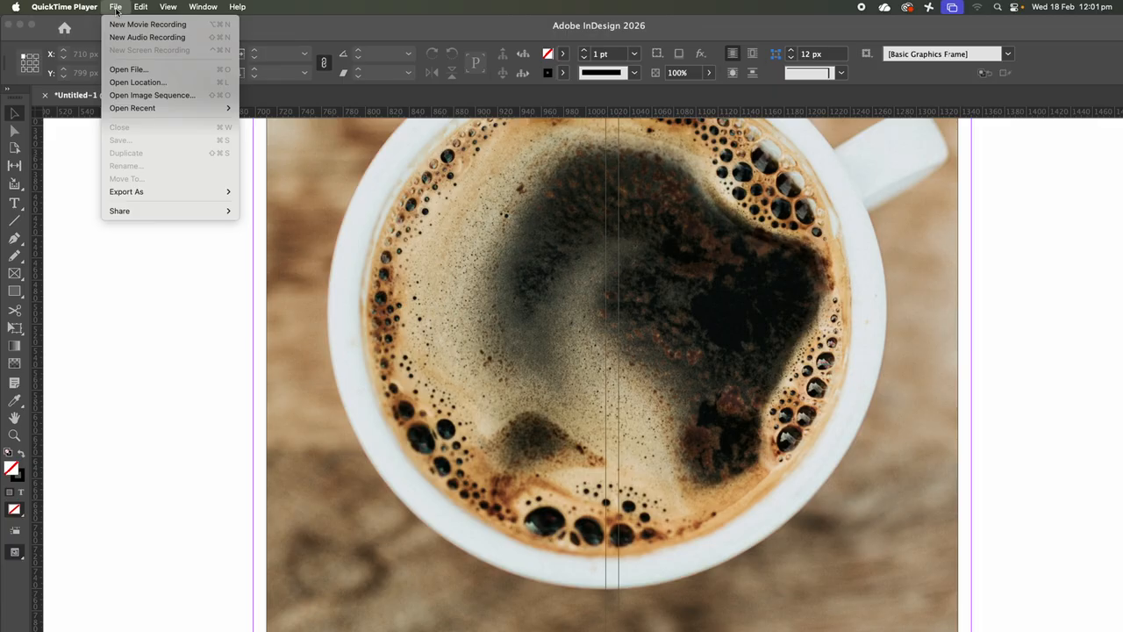
Start a new document from the iPad Retina mobile preset, in landscape orientation with the primary text frame turned off.
{"action": "left_click", "coordinate": [85, 198]}
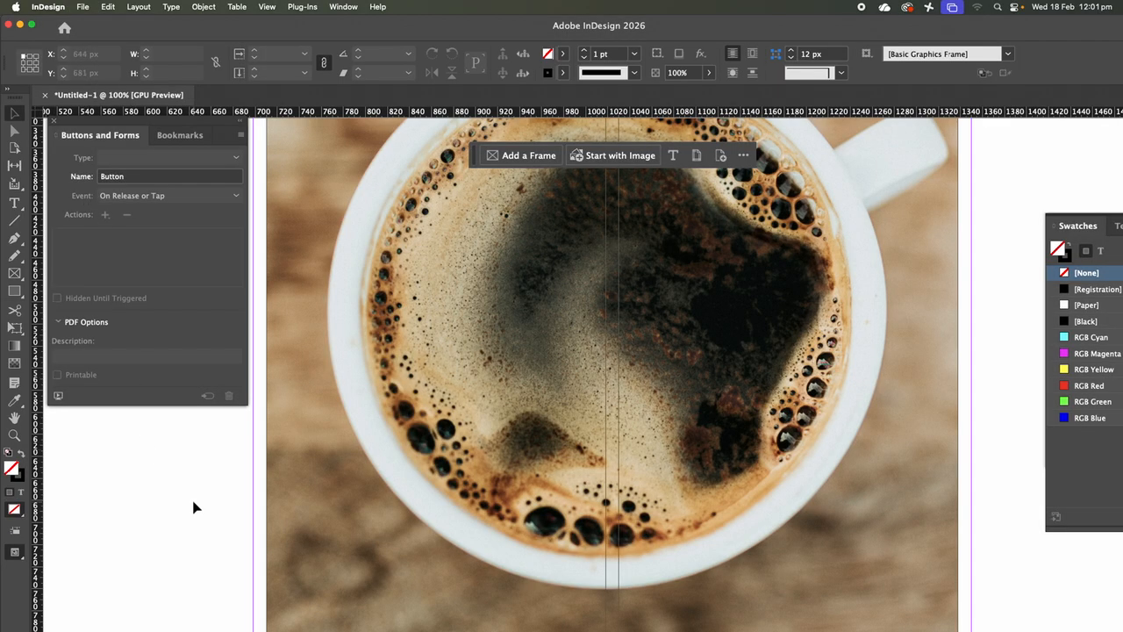
{"action": "mouse_move", "coordinate": [802, 617]}
{"action": "left_click", "coordinate": [83, 7]}
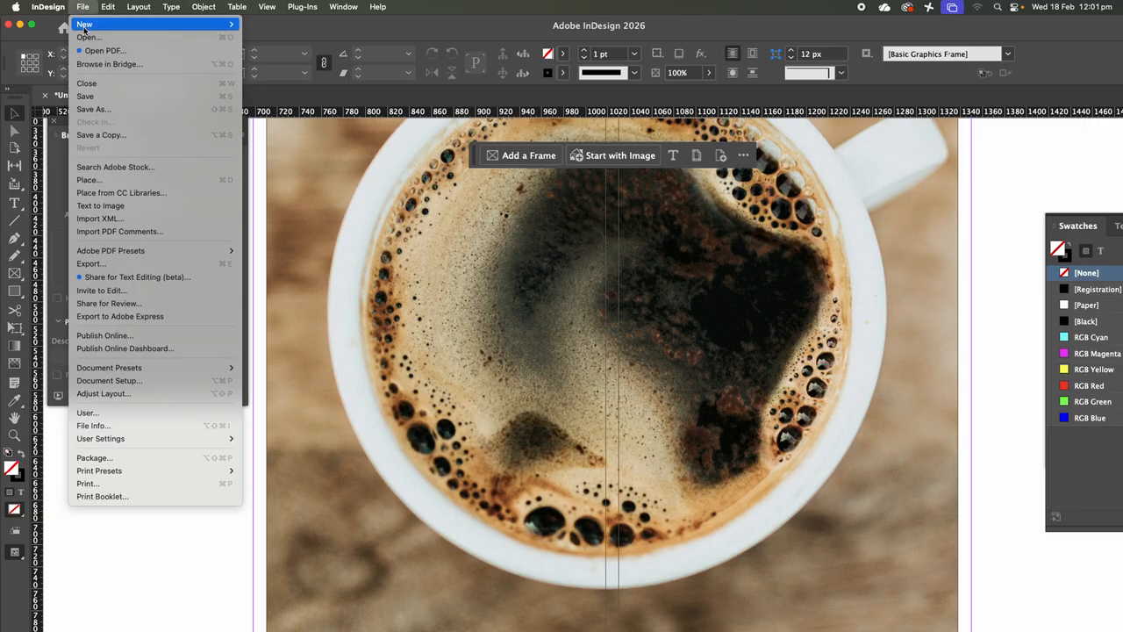
{"action": "mouse_move", "coordinate": [85, 31]}
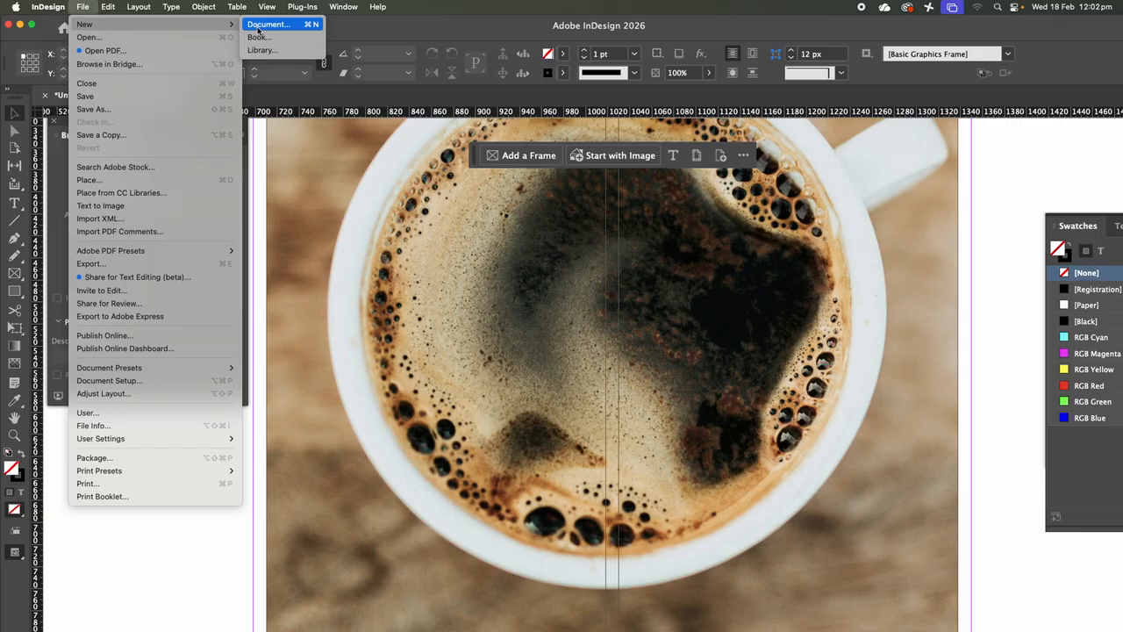
{"action": "left_click", "coordinate": [257, 31]}
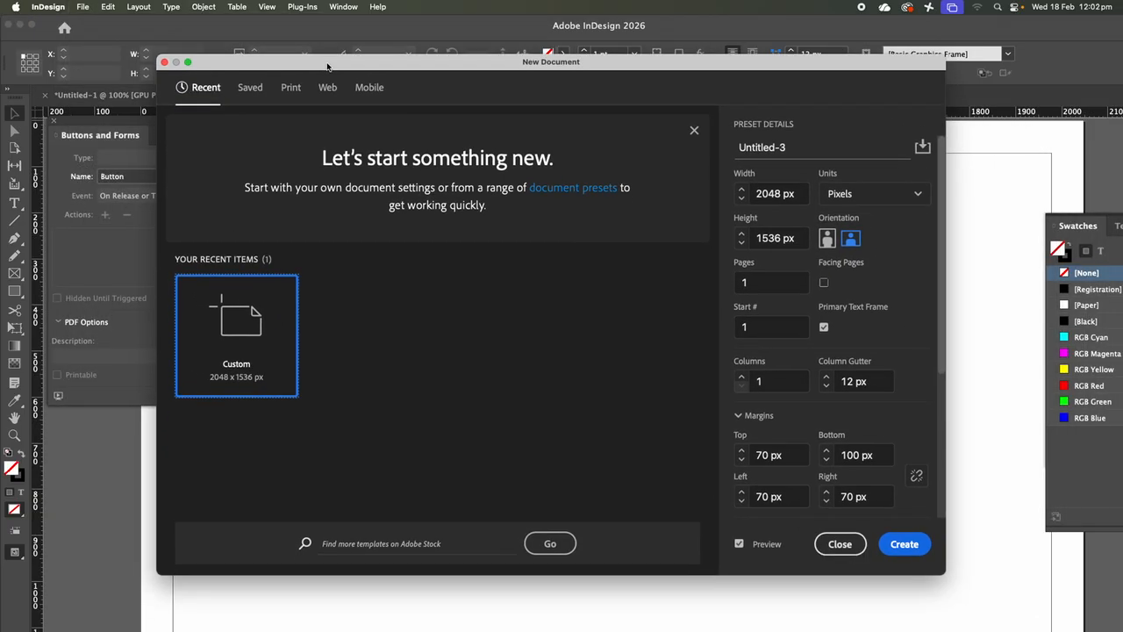
{"action": "left_click", "coordinate": [372, 91]}
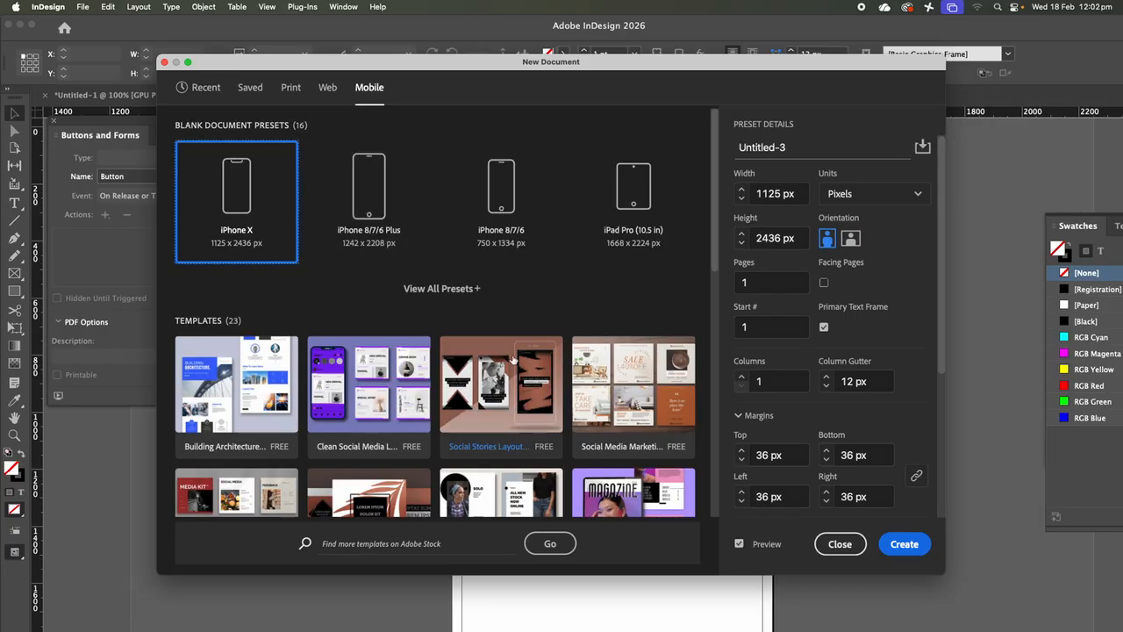
{"action": "left_click", "coordinate": [463, 290]}
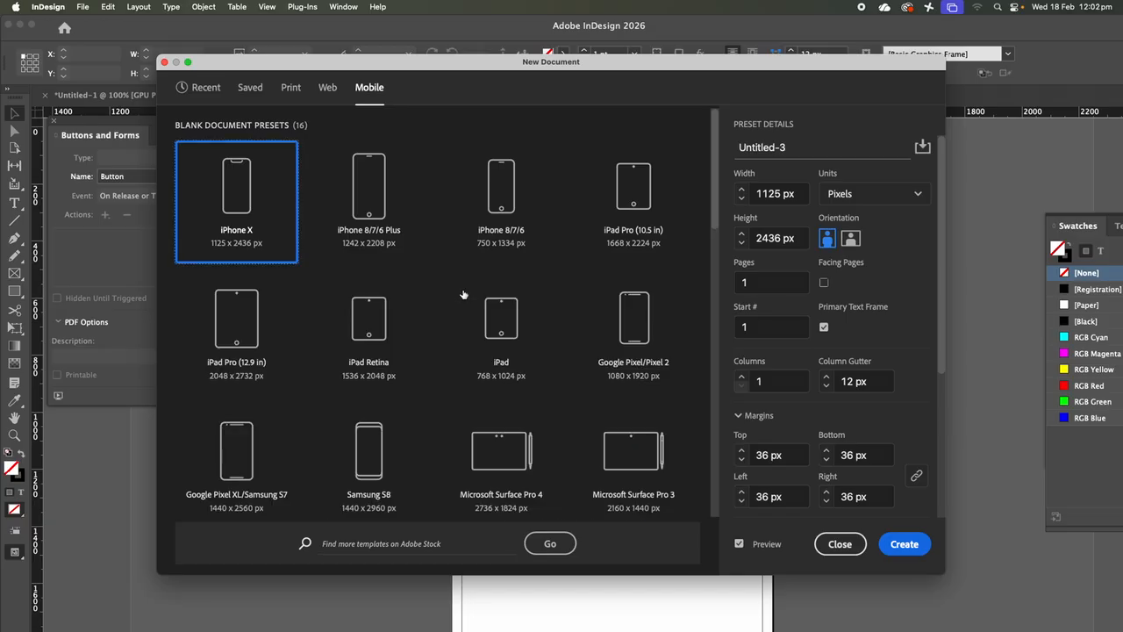
{"action": "left_click", "coordinate": [368, 335]}
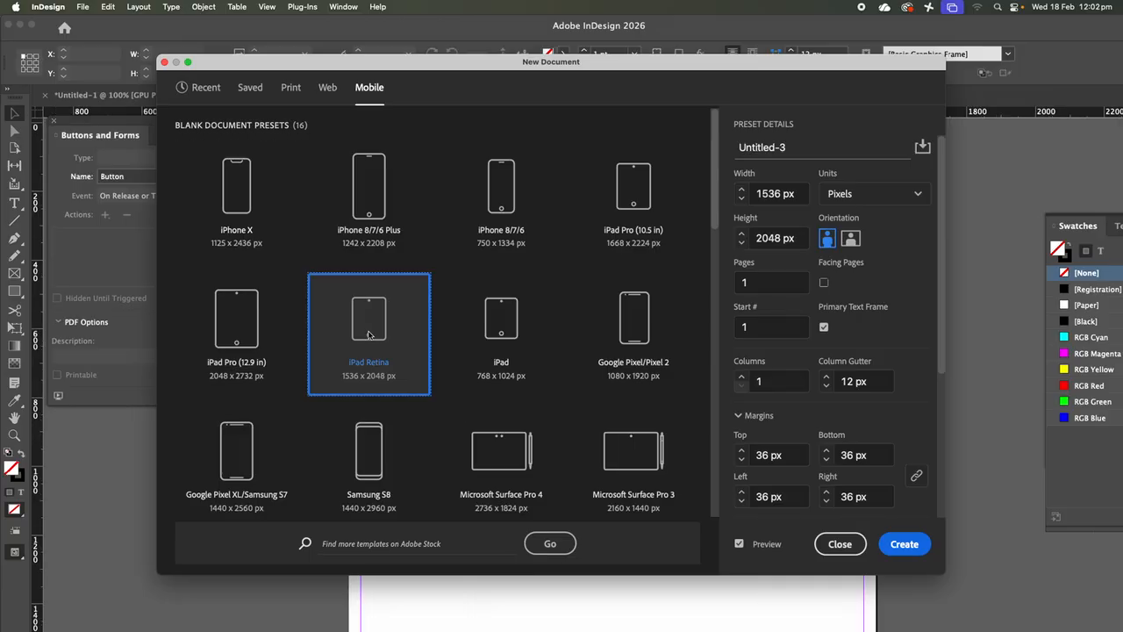
{"action": "left_click", "coordinate": [851, 239]}
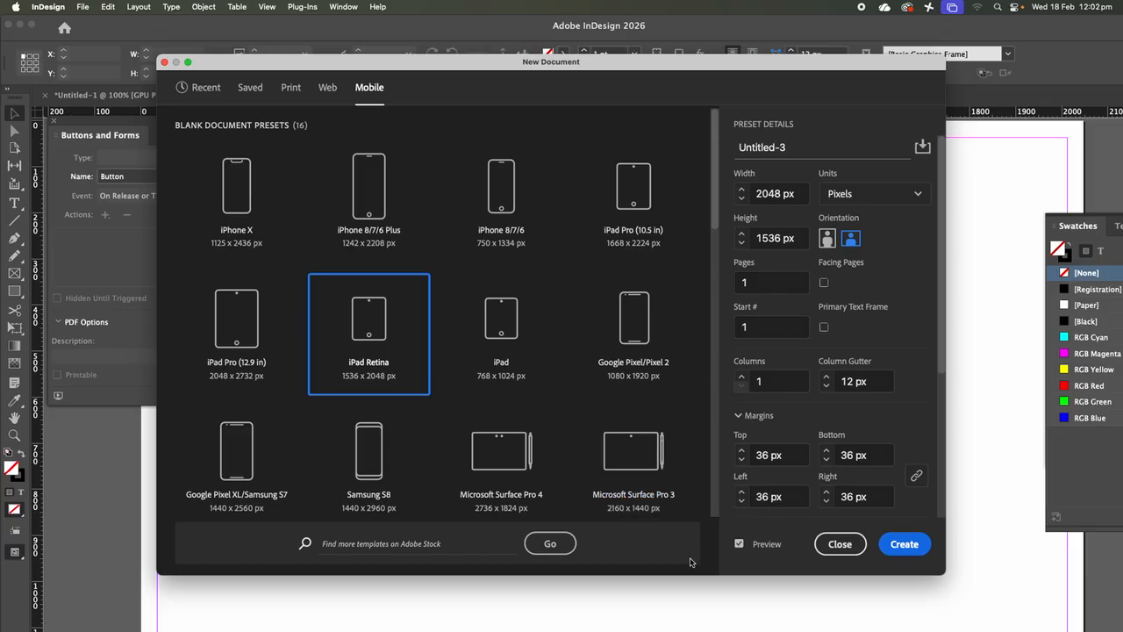
Set all four page margins of the new document to 70 px.
{"action": "left_click", "coordinate": [740, 545]}
{"action": "left_click_drag", "start_coordinate": [420, 65], "coordinate": [514, 299]}
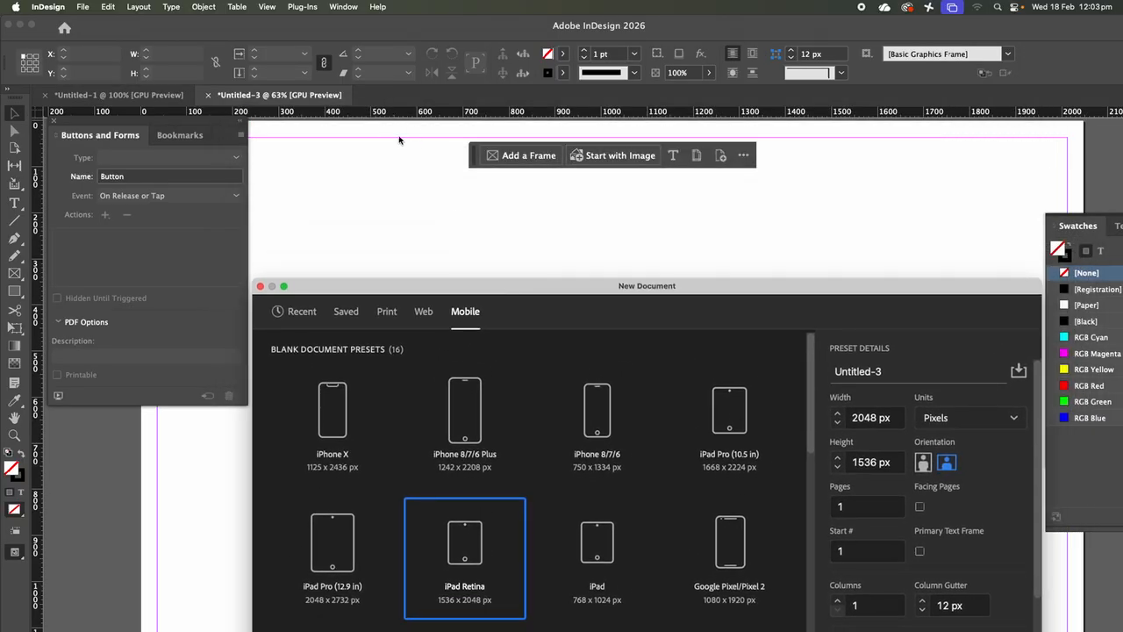
{"action": "left_click_drag", "start_coordinate": [479, 286], "coordinate": [374, 88]}
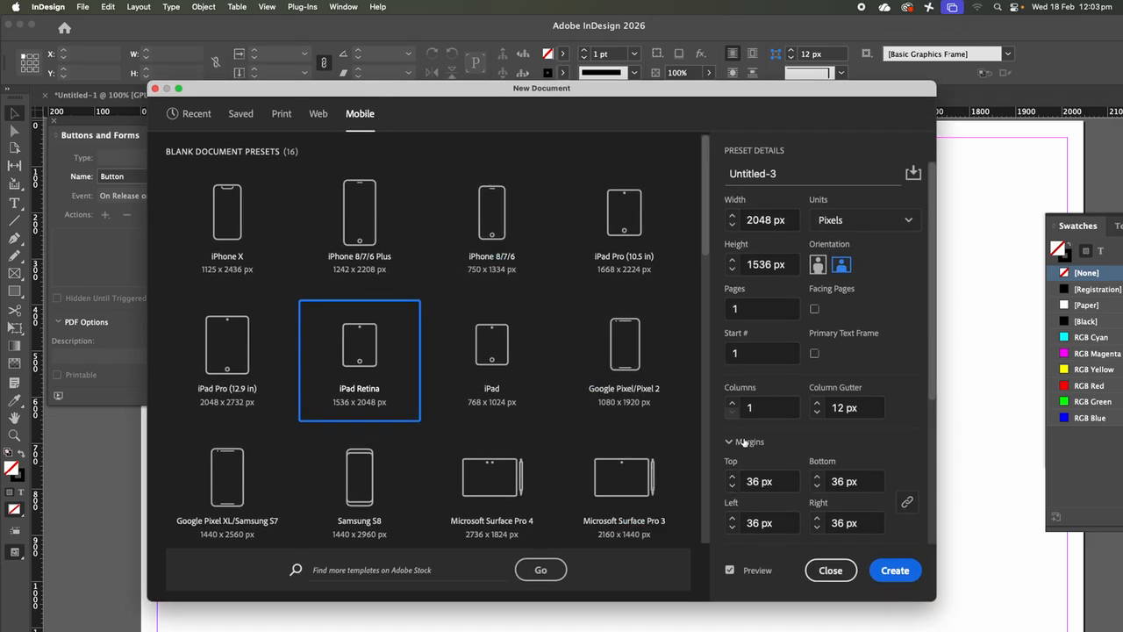
{"action": "left_click_drag", "start_coordinate": [646, 95], "coordinate": [556, 230]}
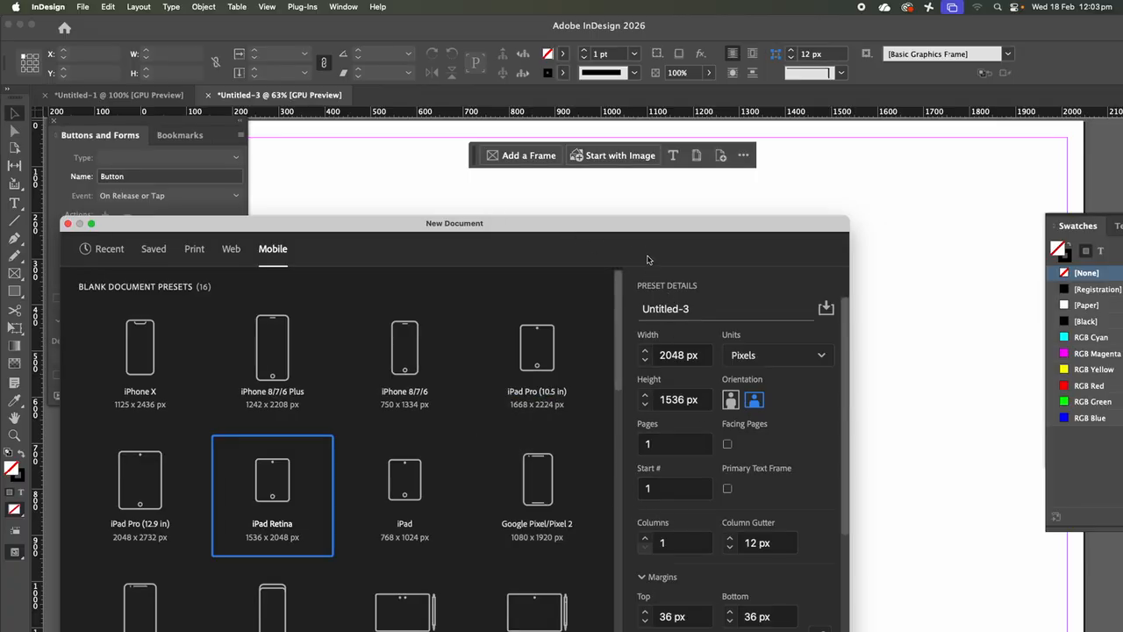
{"action": "left_click_drag", "start_coordinate": [623, 223], "coordinate": [539, 149]}
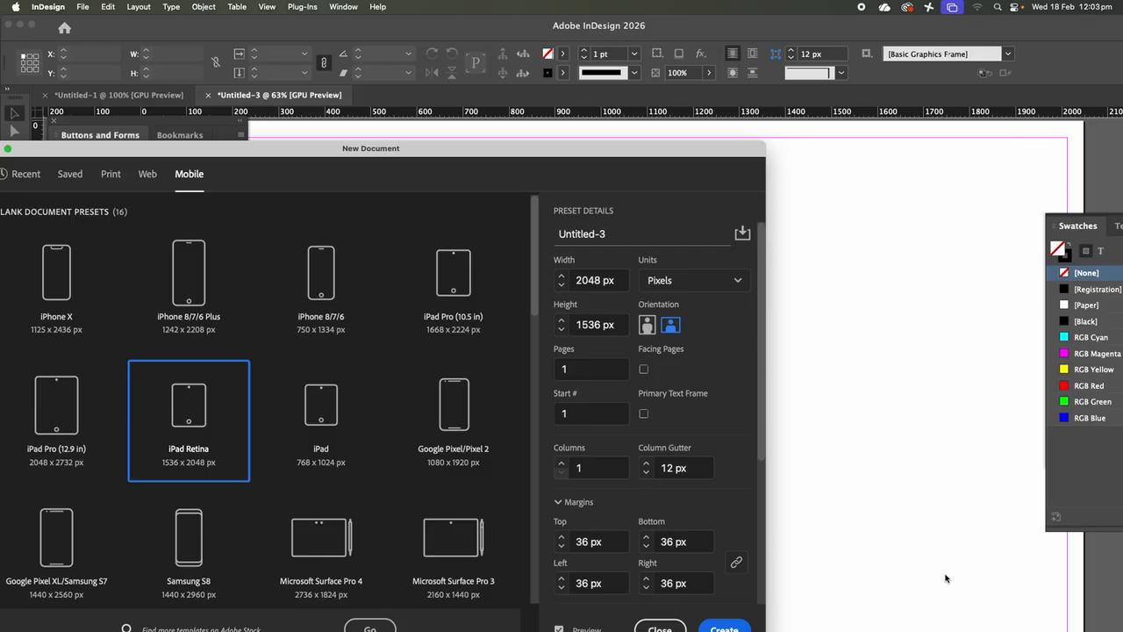
{"action": "left_click", "coordinate": [561, 537]}
{"action": "left_click_drag", "start_coordinate": [562, 537], "coordinate": [562, 540]}
{"action": "left_click", "coordinate": [562, 537]}
{"action": "left_click", "coordinate": [562, 537]}
{"action": "left_click", "coordinate": [562, 537]}
{"action": "left_click", "coordinate": [562, 538]}
{"action": "left_click", "coordinate": [561, 538]}
{"action": "left_click", "coordinate": [561, 538]}
{"action": "left_click", "coordinate": [562, 538]}
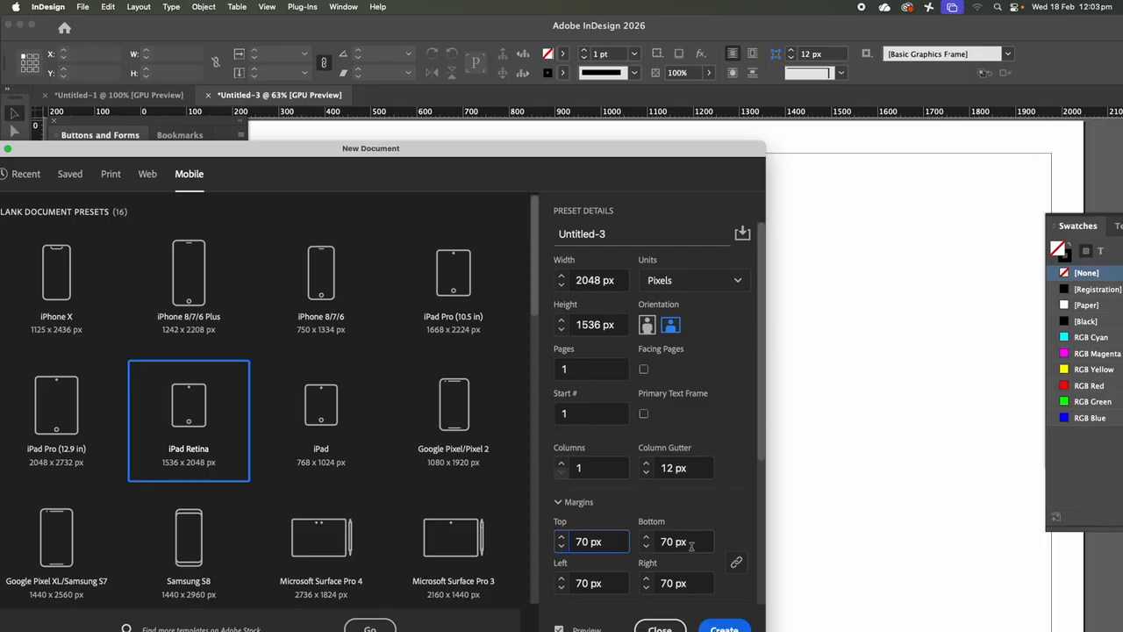
Unlink the margin values and raise only the bottom margin to 84 px.
{"action": "left_click", "coordinate": [737, 562]}
{"action": "left_click", "coordinate": [647, 538]}
{"action": "left_click", "coordinate": [646, 538]}
{"action": "left_click", "coordinate": [647, 538]}
{"action": "left_click", "coordinate": [647, 538]}
{"action": "left_click", "coordinate": [647, 538]}
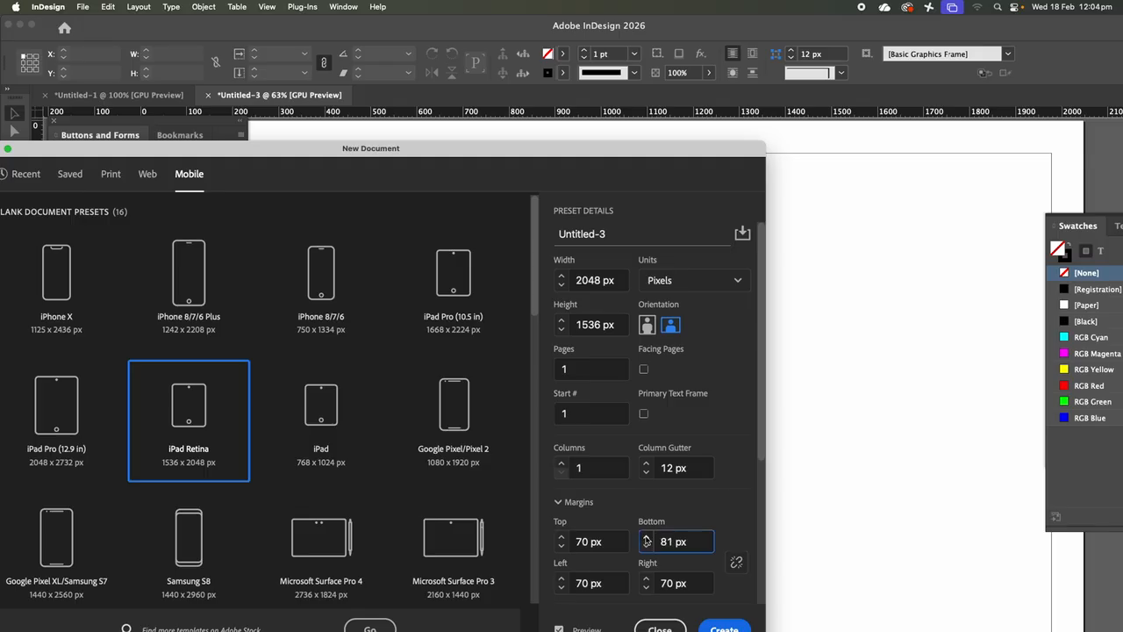
{"action": "left_click", "coordinate": [646, 538]}
{"action": "left_click", "coordinate": [647, 538]}
Give the new document 6 columns and 6 pages, and create it.
{"action": "left_click_drag", "start_coordinate": [623, 152], "coordinate": [794, 74]}
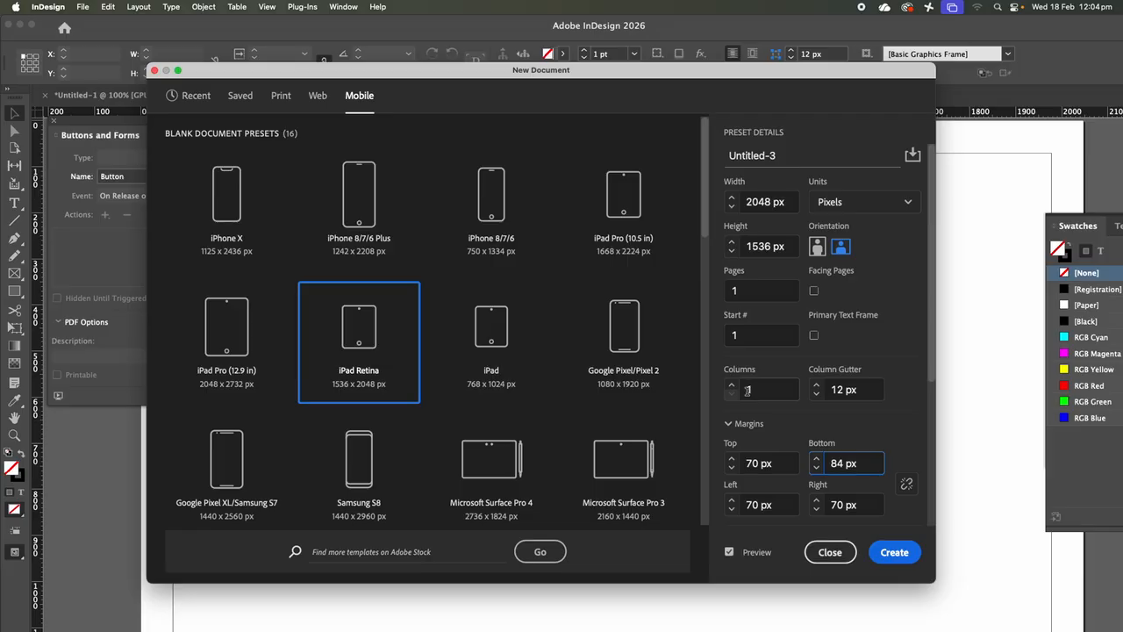
{"action": "double_click", "coordinate": [747, 390]}
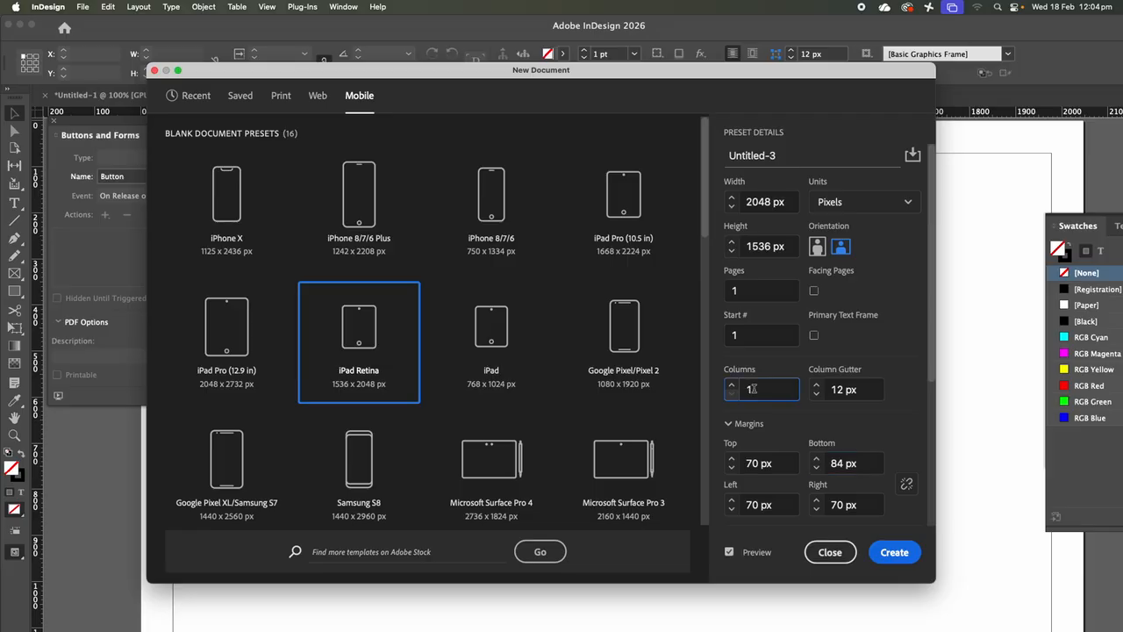
{"action": "key", "text": "BackSpace"}
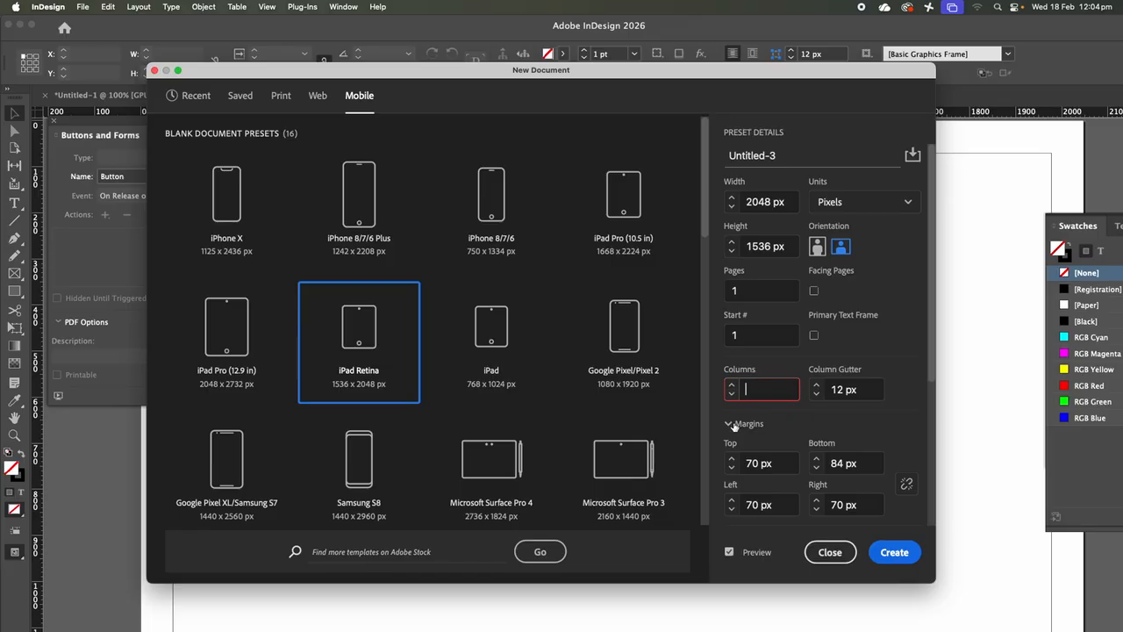
{"action": "type", "text": "6"}
{"action": "left_click", "coordinate": [733, 290]}
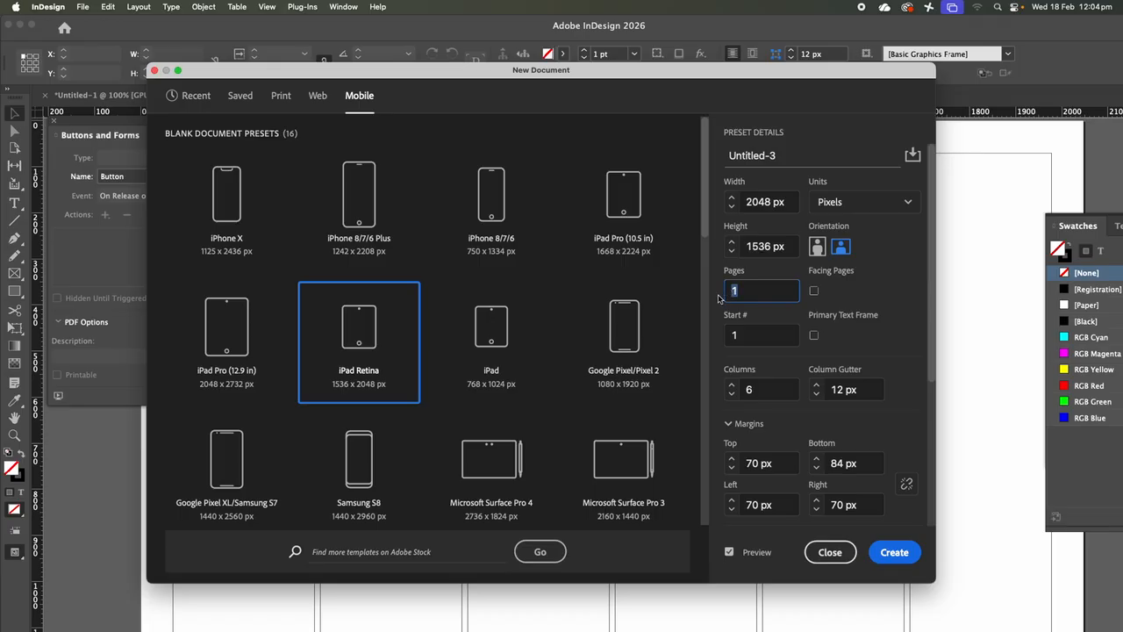
{"action": "key", "text": "BackSpace"}
{"action": "type", "text": "6"}
{"action": "left_click", "coordinate": [887, 555]}
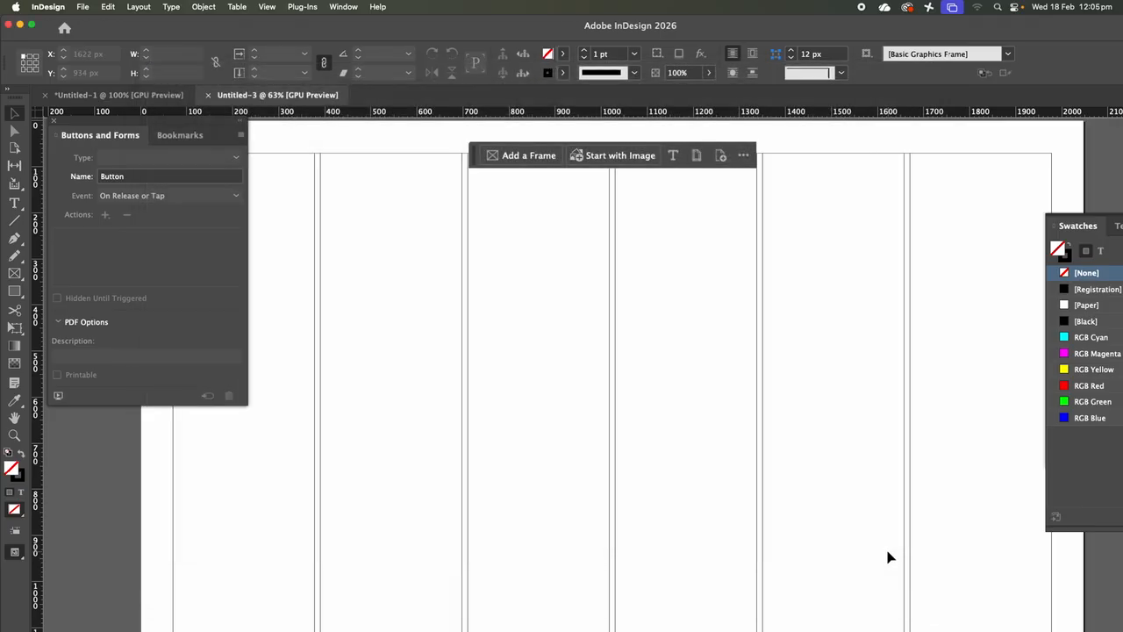
Zoom out to 25% and look over the pages of the new document.
{"action": "key", "text": "super+minus"}
{"action": "key", "text": "super+minus"}
{"action": "key", "text": "super+minus"}
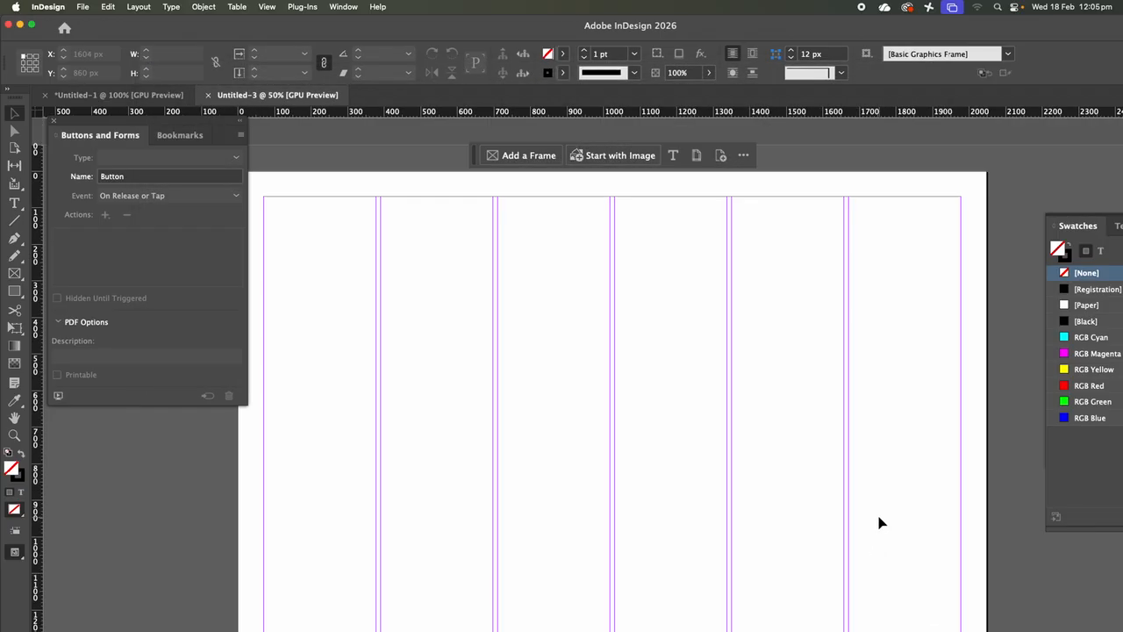
{"action": "scroll", "coordinate": [894, 426], "scroll_direction": "down", "scroll_amount": 5}
{"action": "scroll", "coordinate": [894, 427], "scroll_direction": "up", "scroll_amount": 5}
{"action": "scroll", "coordinate": [889, 425], "scroll_direction": "down", "scroll_amount": 1}
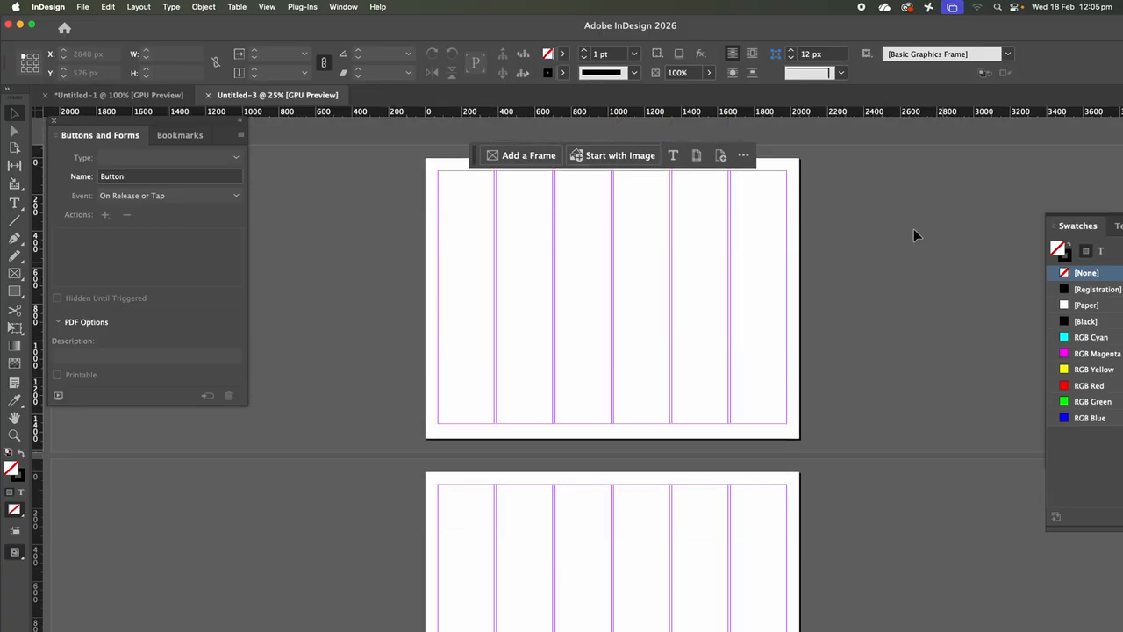
{"action": "left_click", "coordinate": [337, 7]}
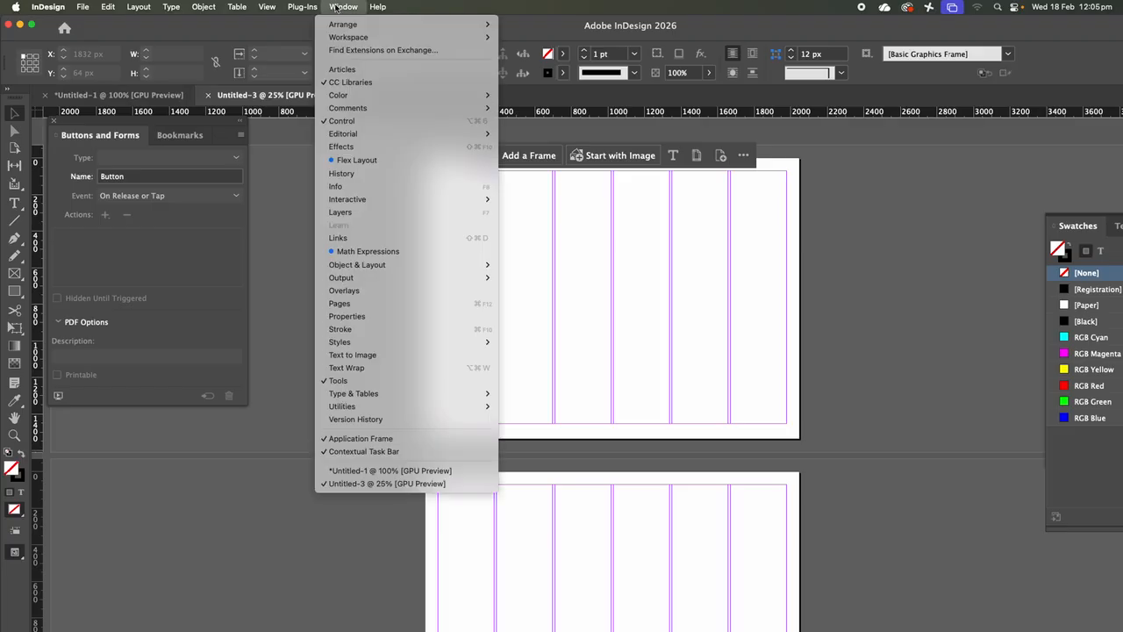
{"action": "left_click", "coordinate": [492, 12]}
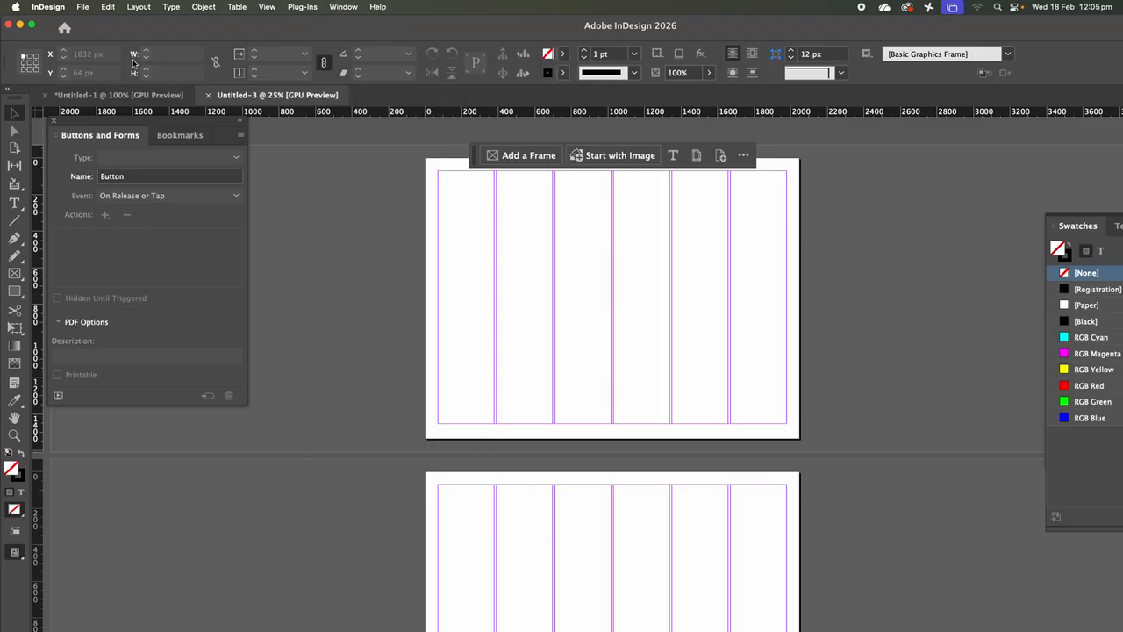
{"action": "left_click", "coordinate": [377, 7]}
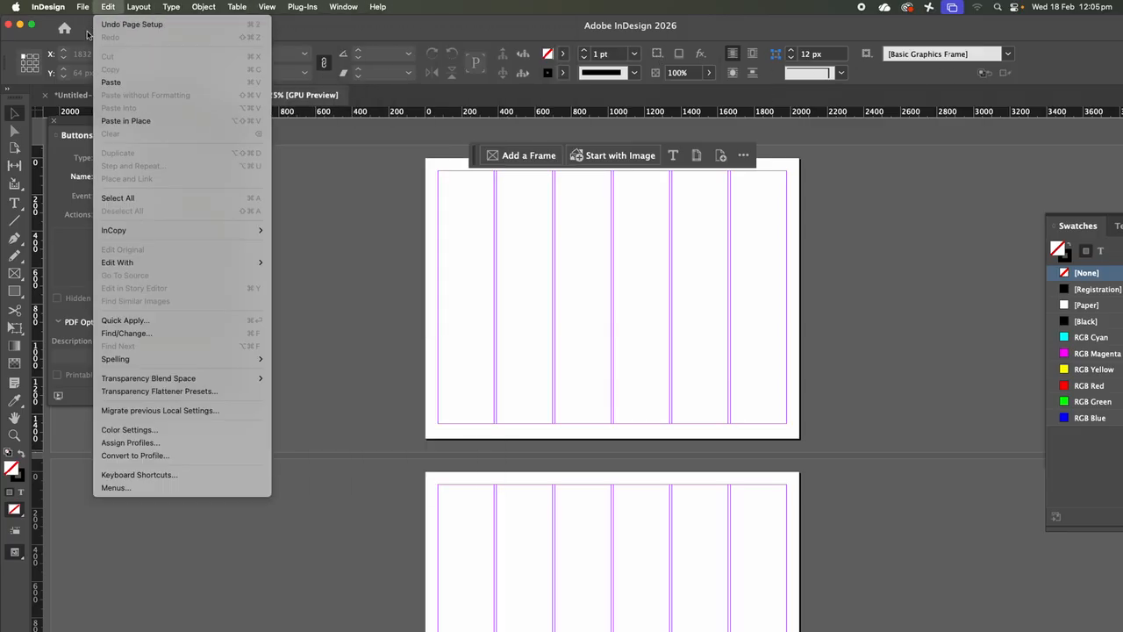
{"action": "left_click", "coordinate": [340, 158]}
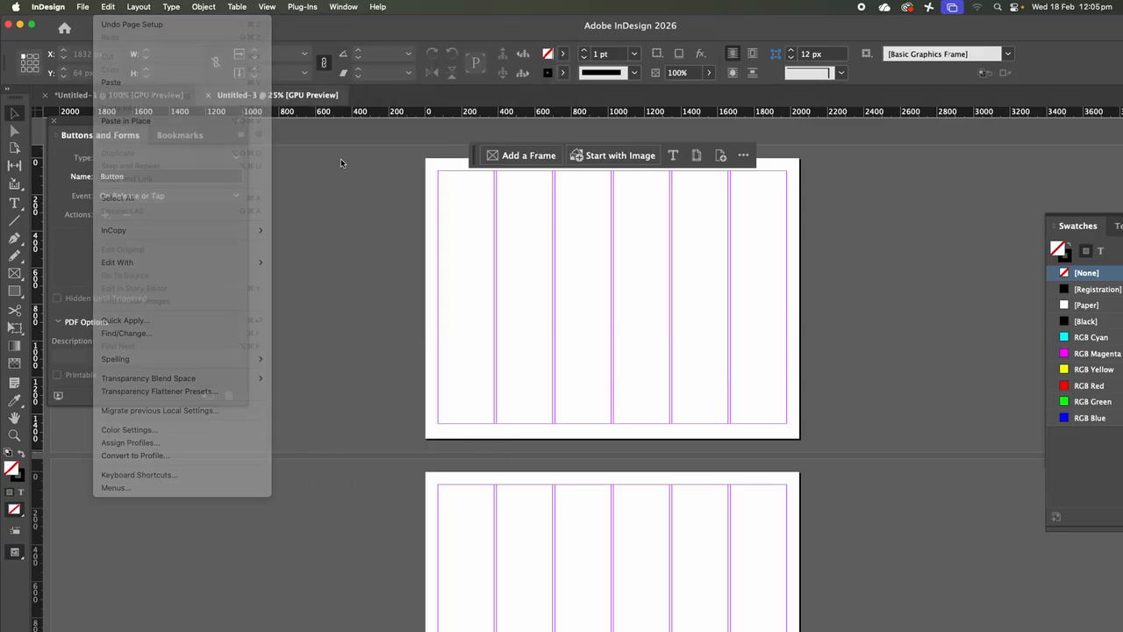
Switch to the Digital Publishing workspace and shift the application window so its docked panels are within view.
{"action": "left_click", "coordinate": [341, 7]}
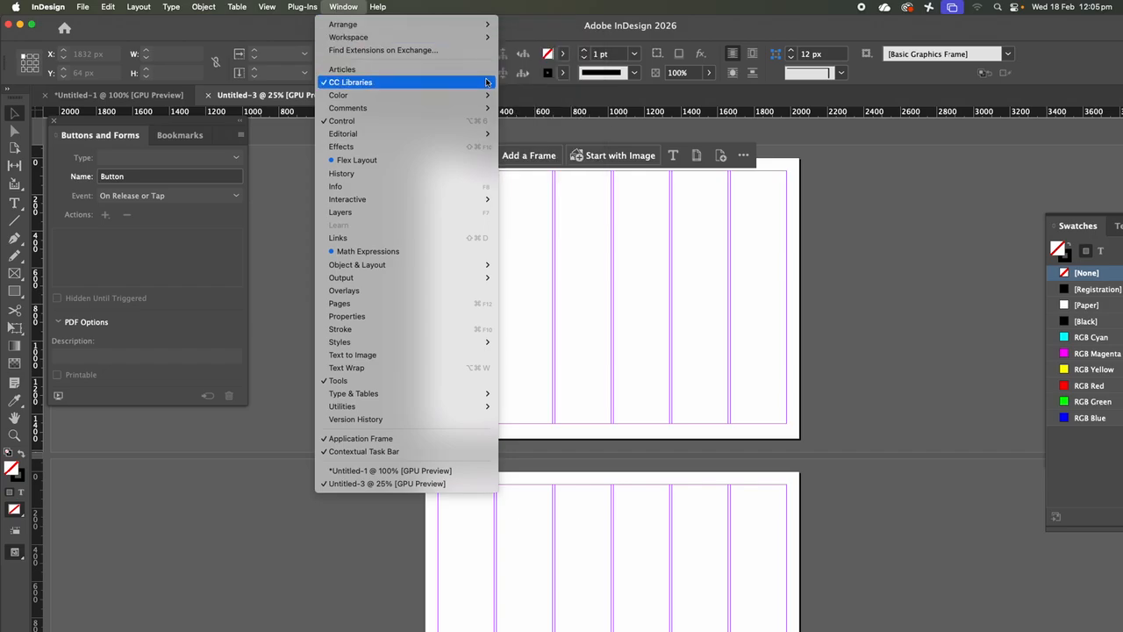
{"action": "mouse_move", "coordinate": [443, 37]}
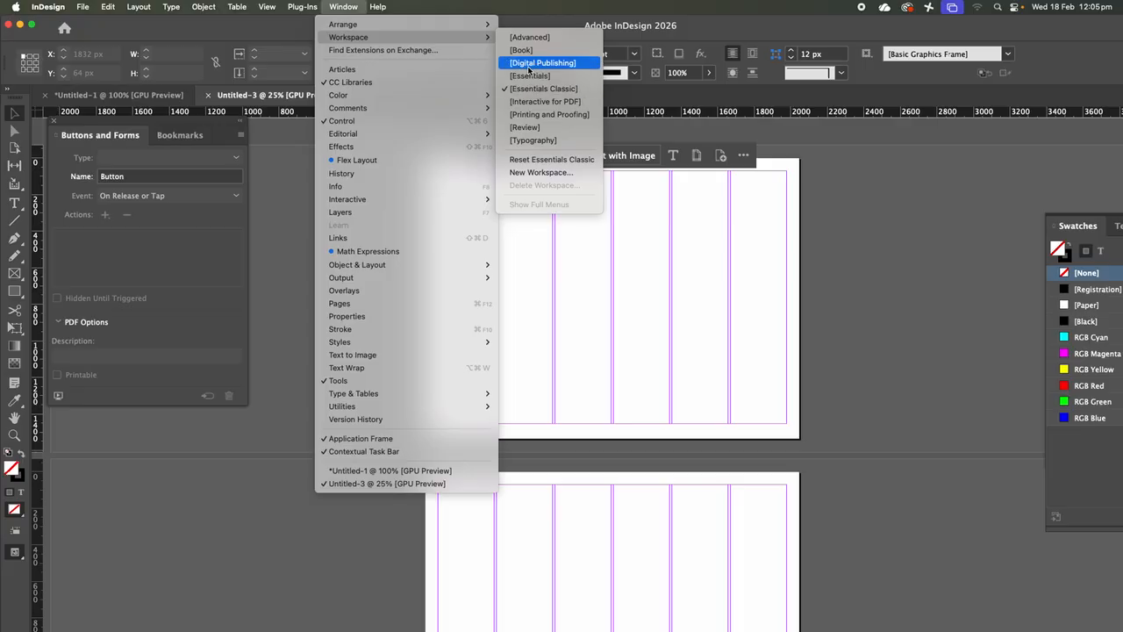
{"action": "left_click", "coordinate": [529, 65]}
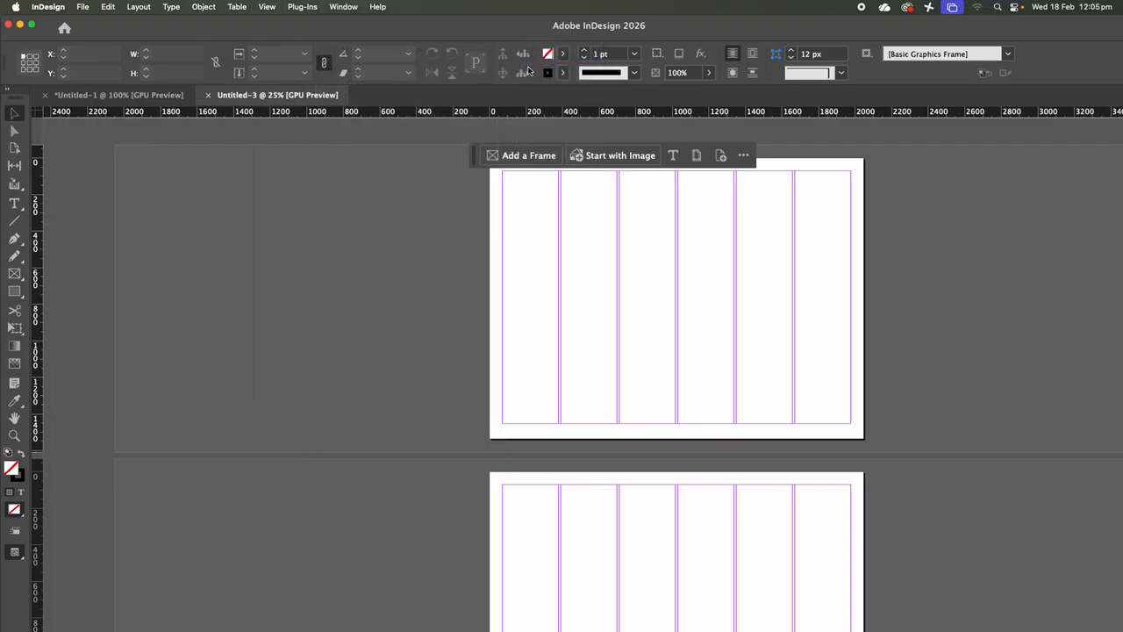
{"action": "left_click_drag", "start_coordinate": [683, 29], "coordinate": [447, 5]}
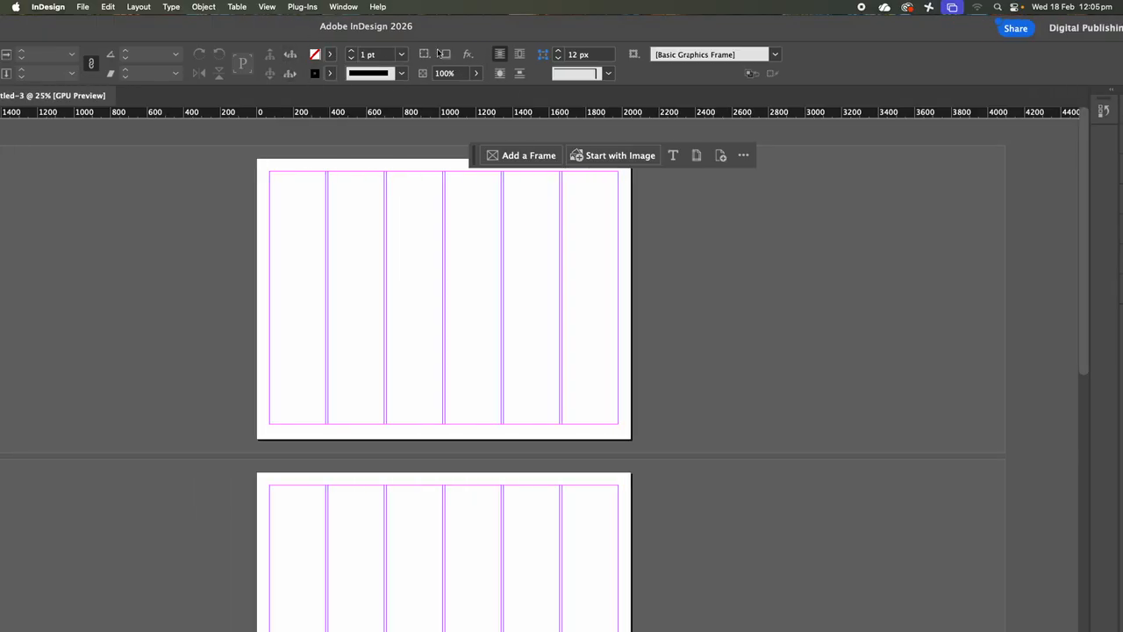
{"action": "left_click_drag", "start_coordinate": [492, 28], "coordinate": [324, 33]}
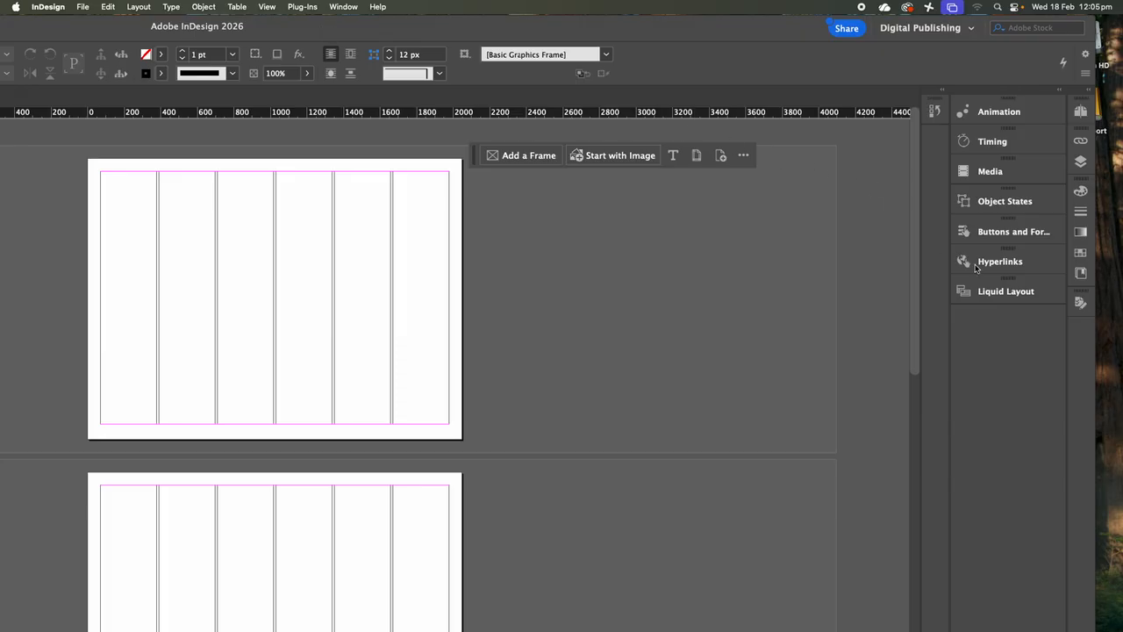
{"action": "left_click_drag", "start_coordinate": [1097, 344], "coordinate": [879, 289]}
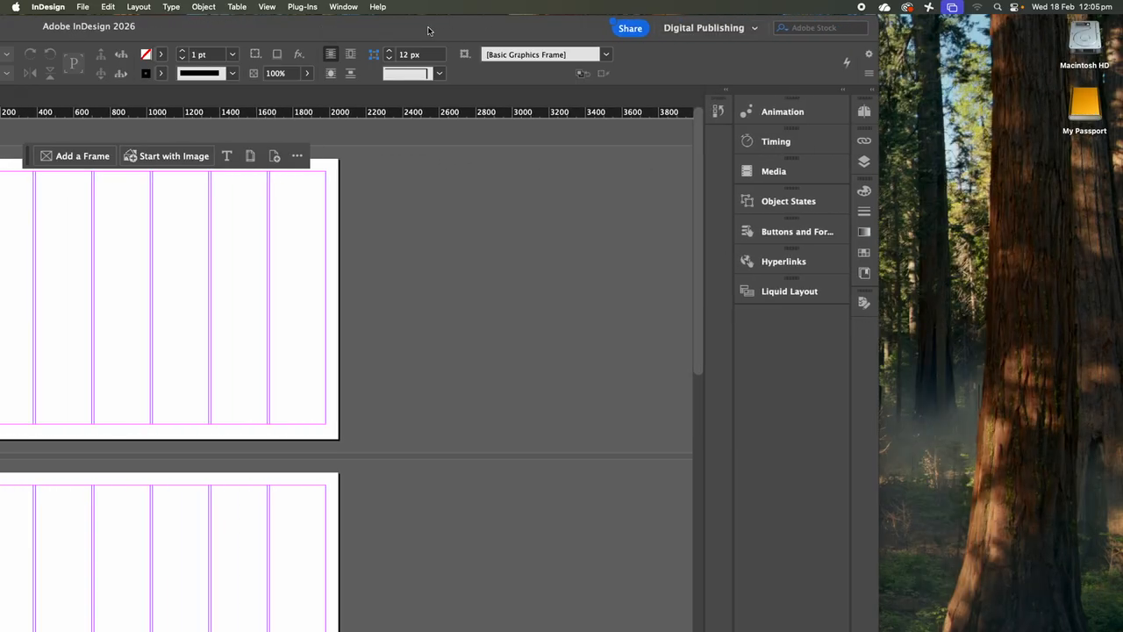
{"action": "double_click", "coordinate": [265, 30]}
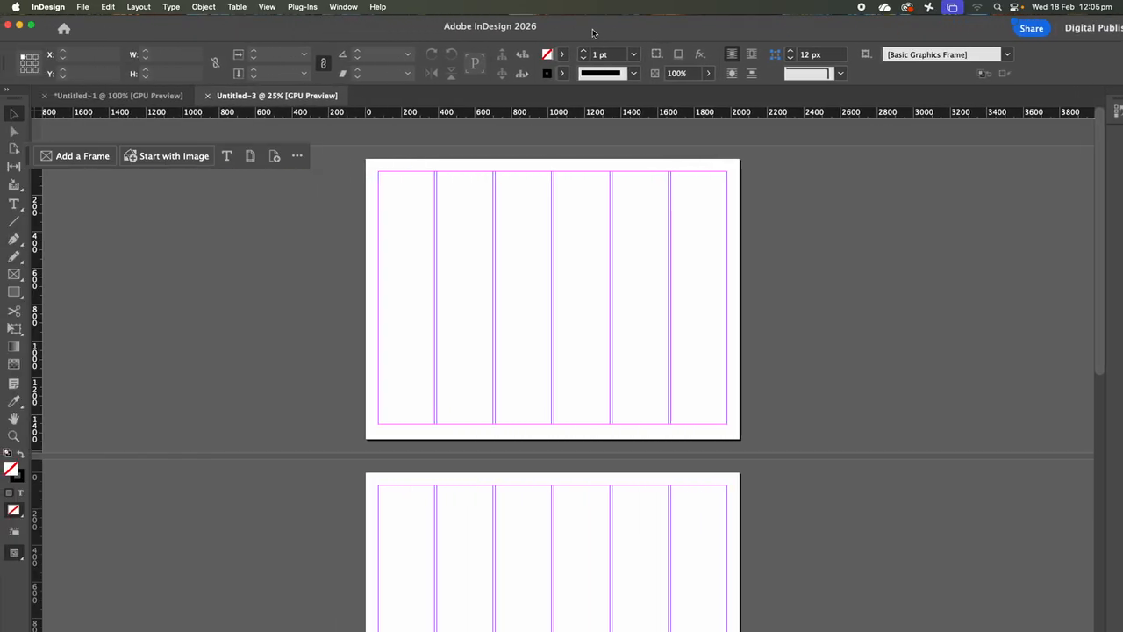
{"action": "left_click_drag", "start_coordinate": [565, 29], "coordinate": [381, 34]}
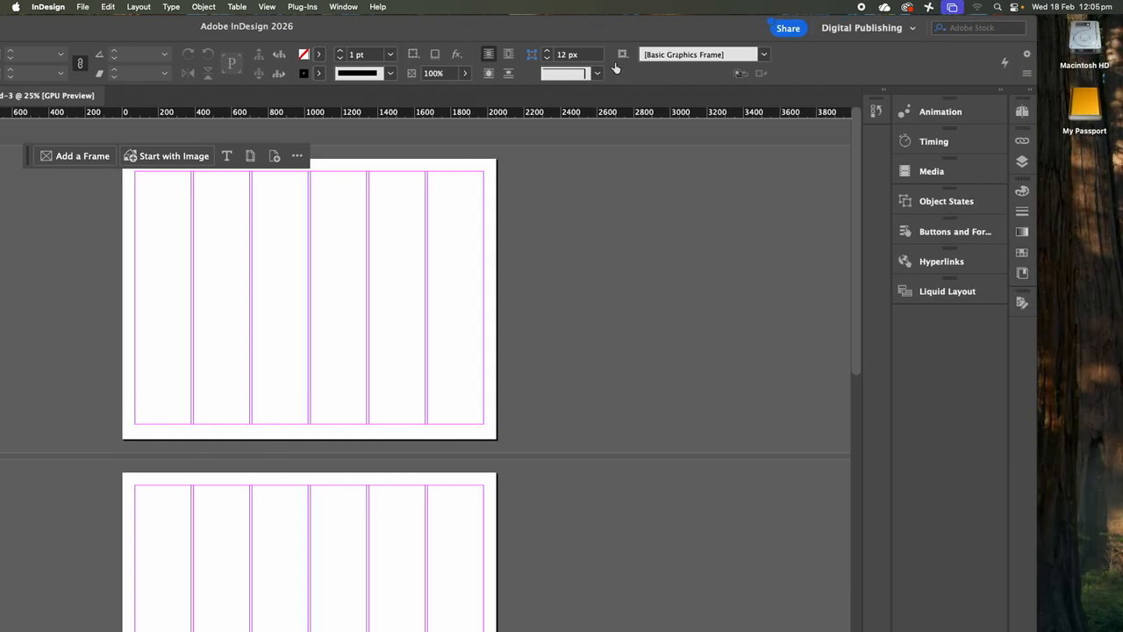
Show the document's pages and check the options for inserting pages without adding any.
{"action": "left_click", "coordinate": [1022, 114]}
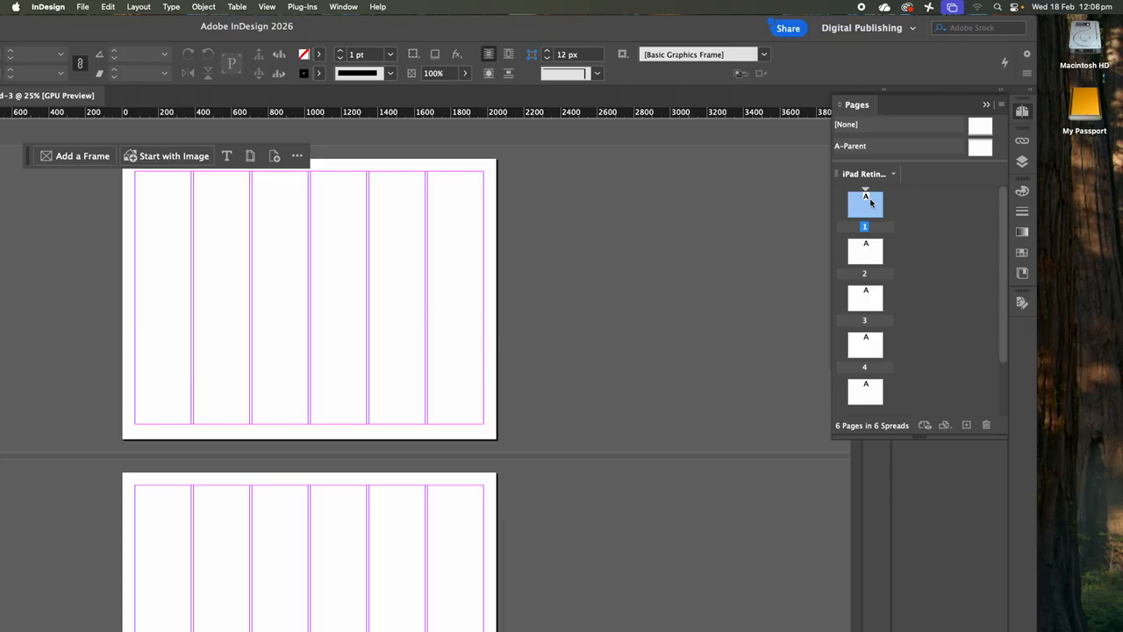
{"action": "left_click", "coordinate": [1002, 106]}
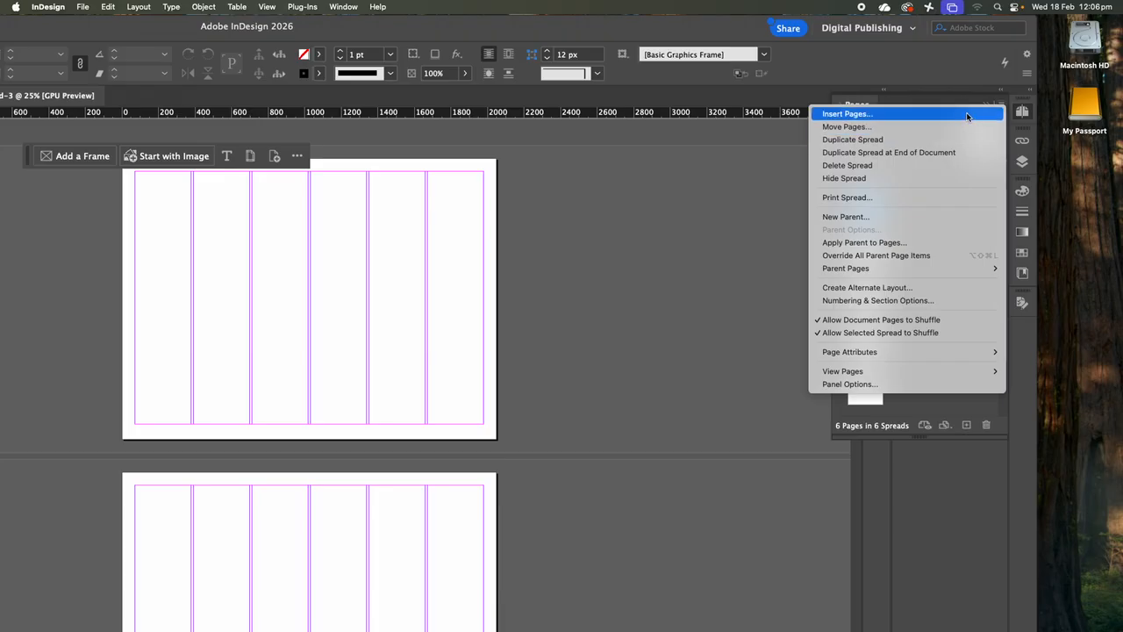
{"action": "left_click", "coordinate": [968, 113]}
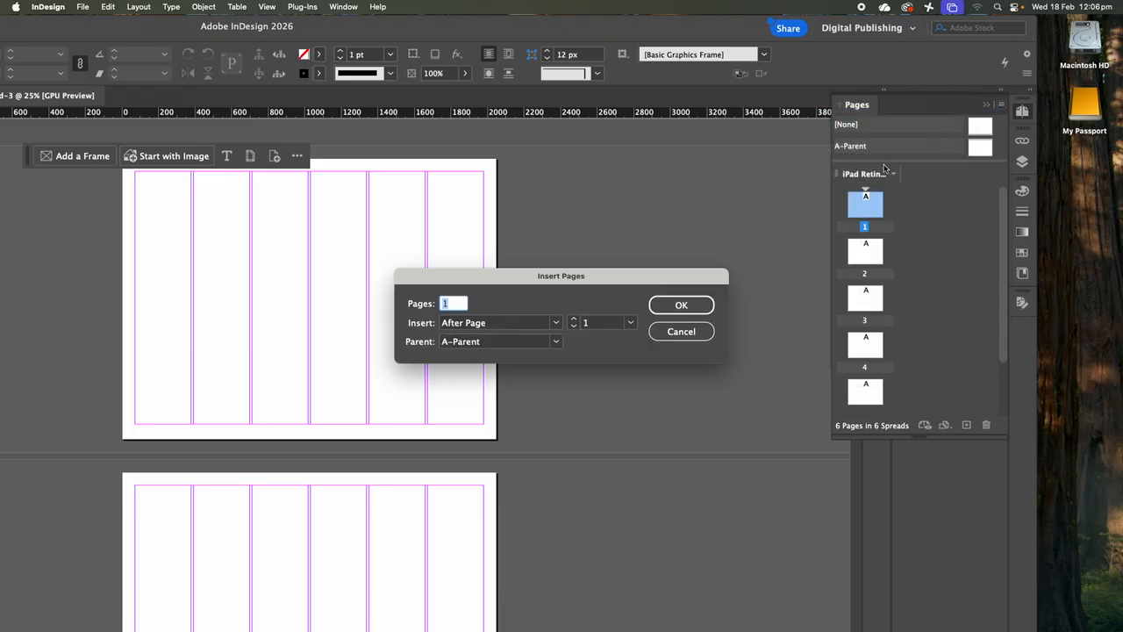
{"action": "left_click", "coordinate": [682, 330]}
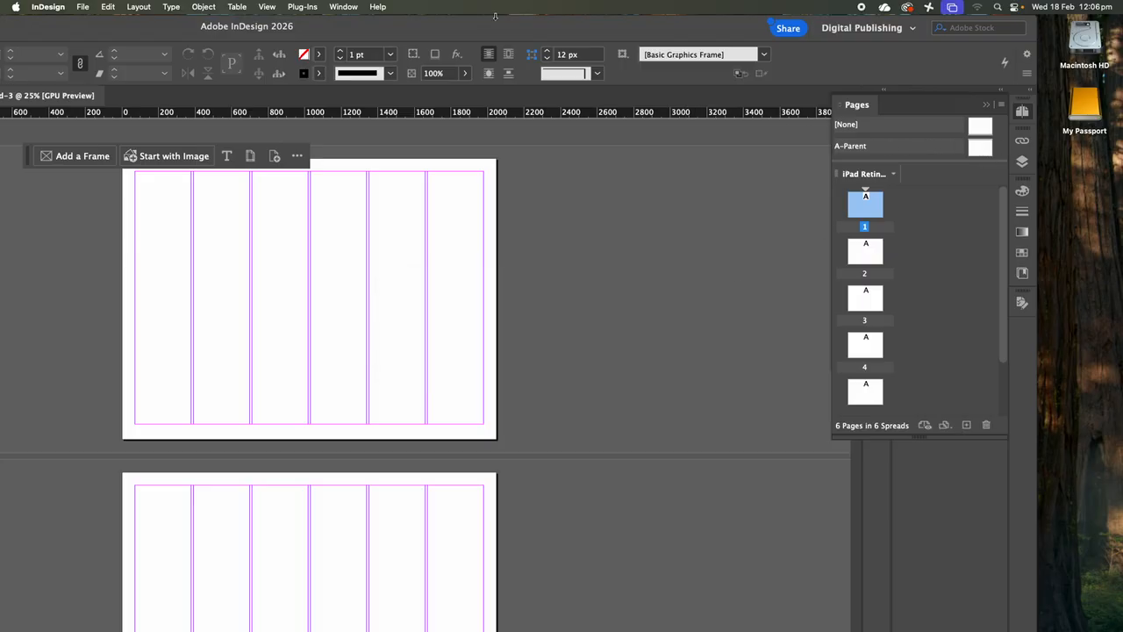
Move the application window so both the toolbox and the docked panels are in view, and return to the Untitled-3 document.
{"action": "left_click_drag", "start_coordinate": [464, 24], "coordinate": [523, 23]}
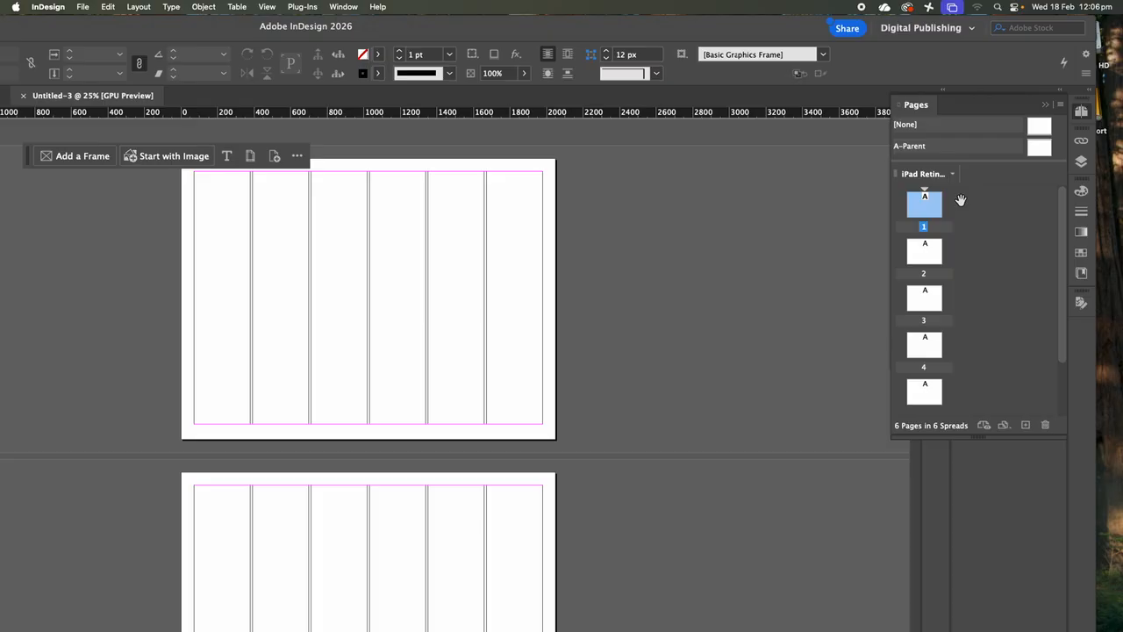
{"action": "left_click", "coordinate": [1060, 105]}
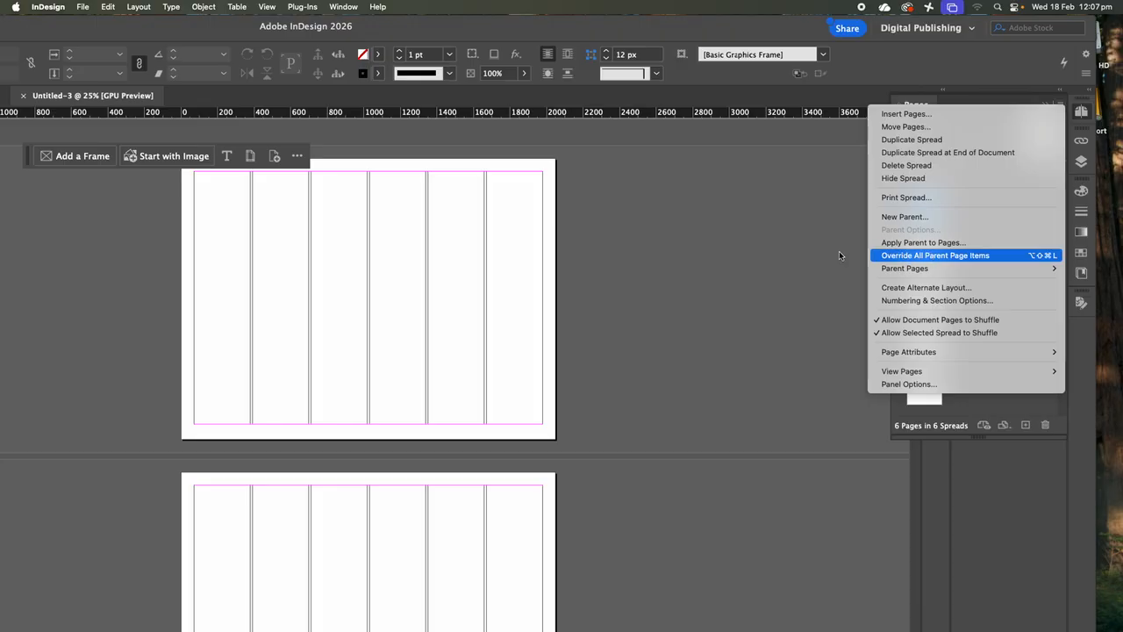
{"action": "left_click", "coordinate": [906, 256]}
{"action": "left_click_drag", "start_coordinate": [211, 39], "coordinate": [297, 242]}
{"action": "double_click", "coordinate": [297, 242]}
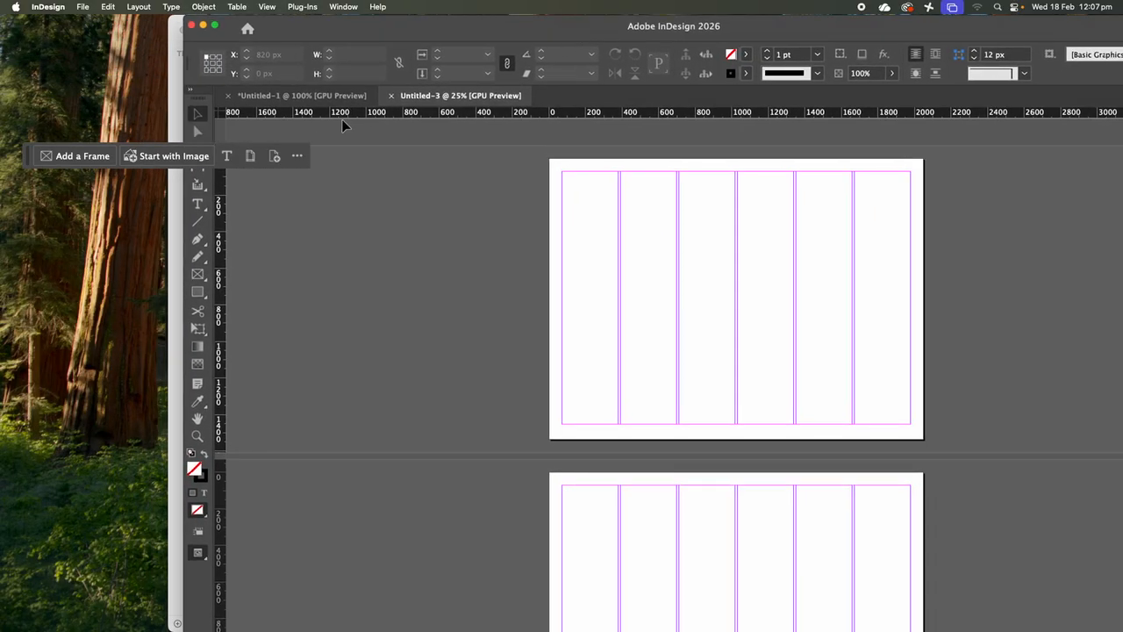
{"action": "left_click", "coordinate": [294, 97]}
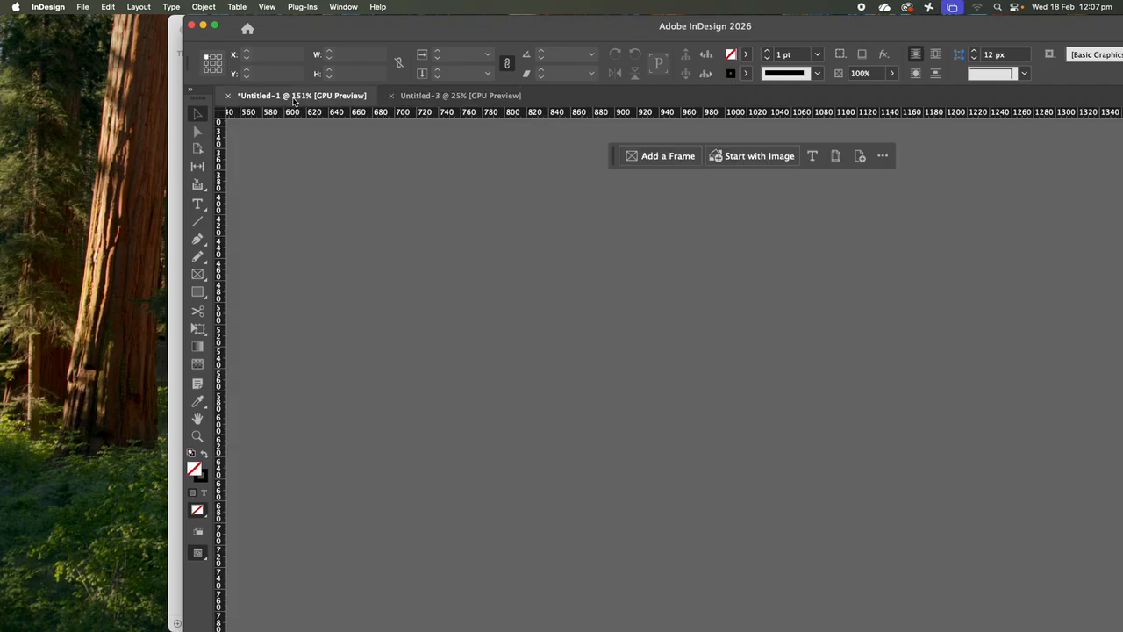
{"action": "left_click_drag", "start_coordinate": [401, 31], "coordinate": [206, 24]}
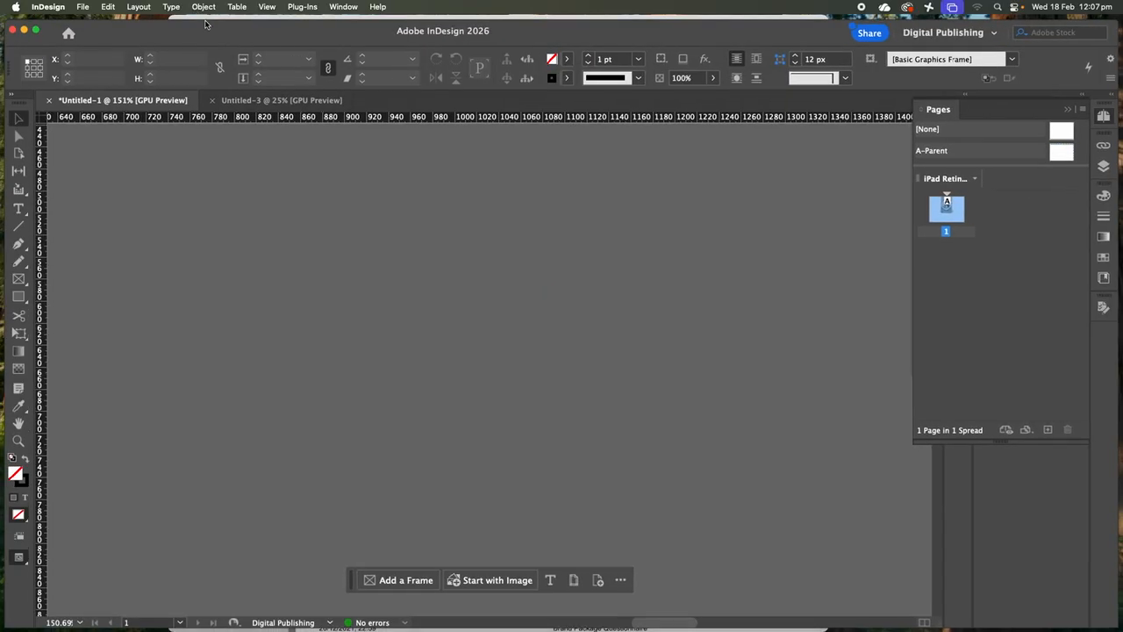
{"action": "left_click", "coordinate": [82, 7]}
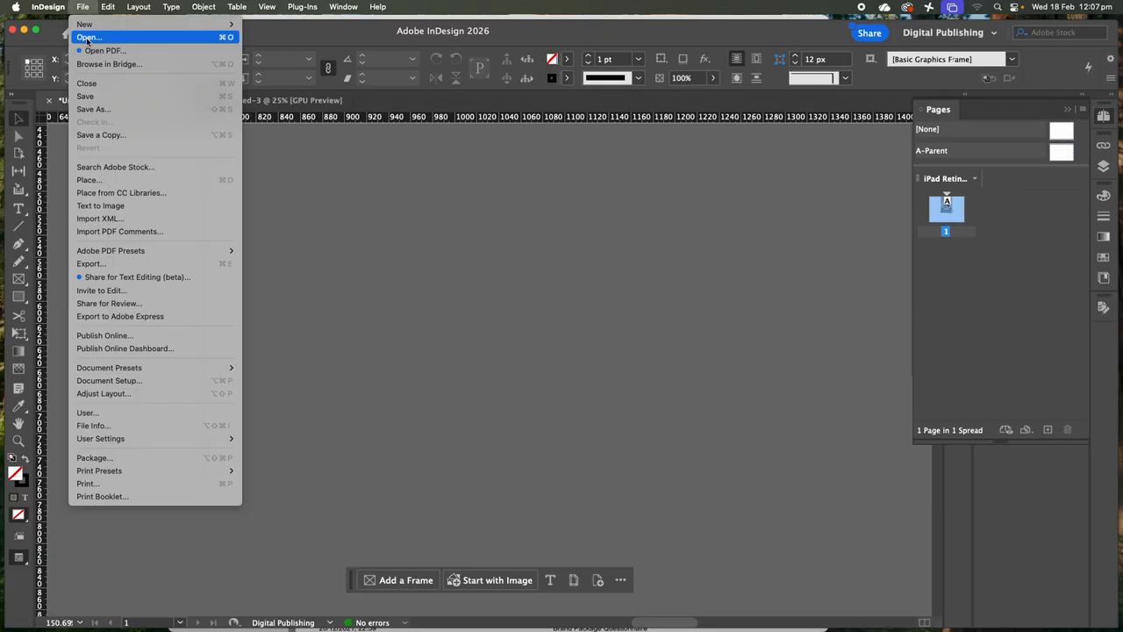
{"action": "left_click", "coordinate": [427, 265]}
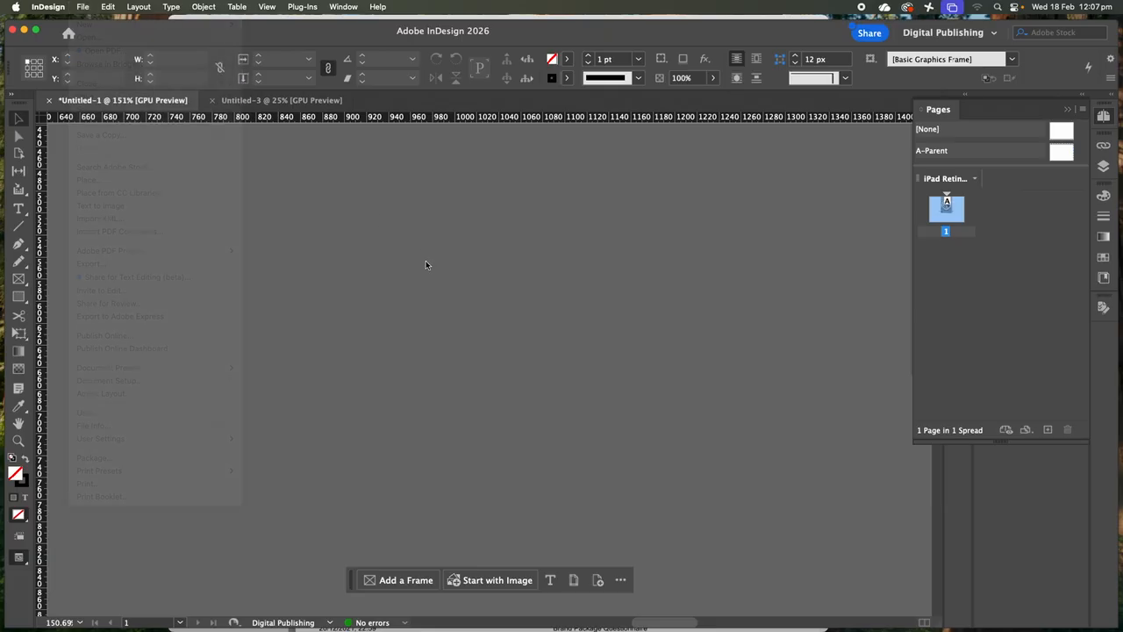
{"action": "left_click", "coordinate": [283, 100]}
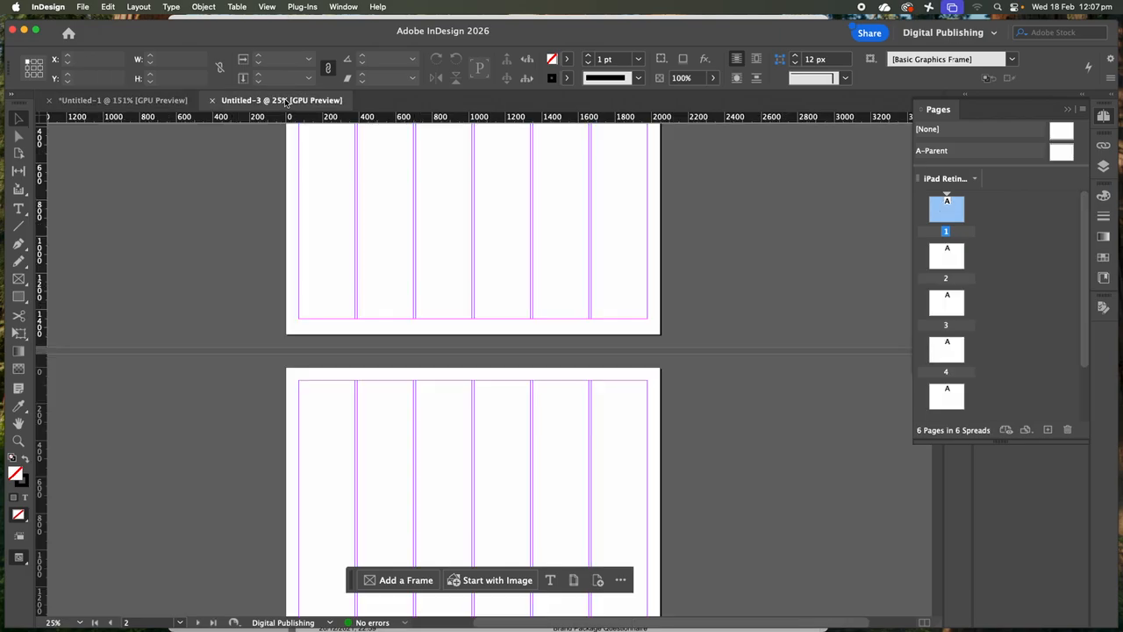
Draw a rectangle frame about 628 × 936 px on page 1, starting at the top margin and spanning the fourth and fifth columns.
{"action": "scroll", "coordinate": [772, 330], "scroll_direction": "up", "scroll_amount": 3}
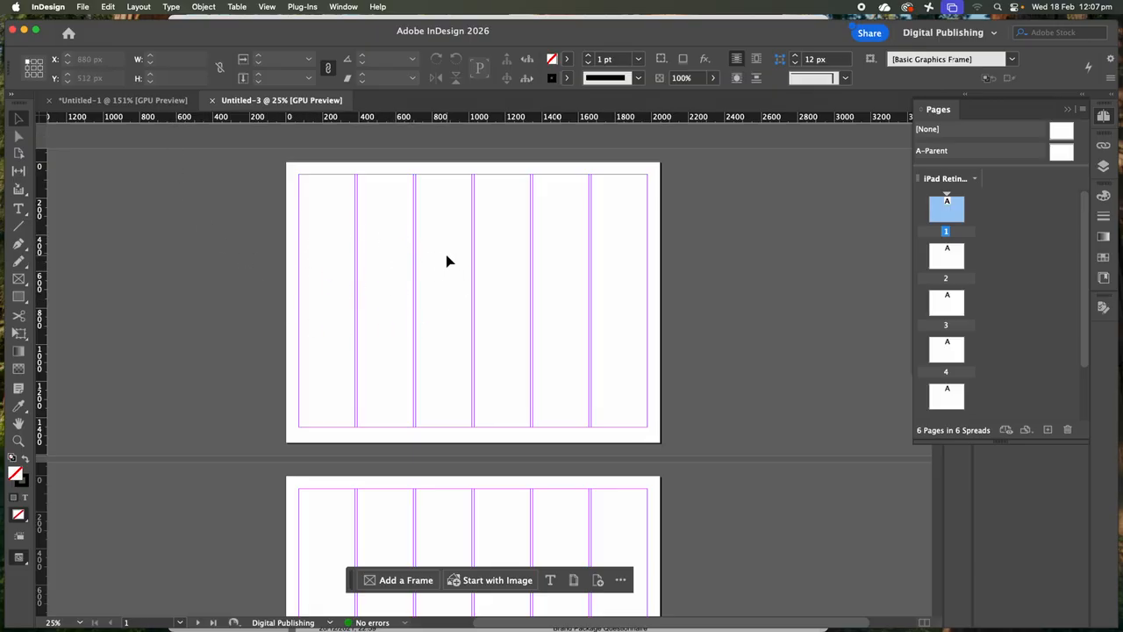
{"action": "key", "text": "super+equal"}
{"action": "key", "text": "super+equal"}
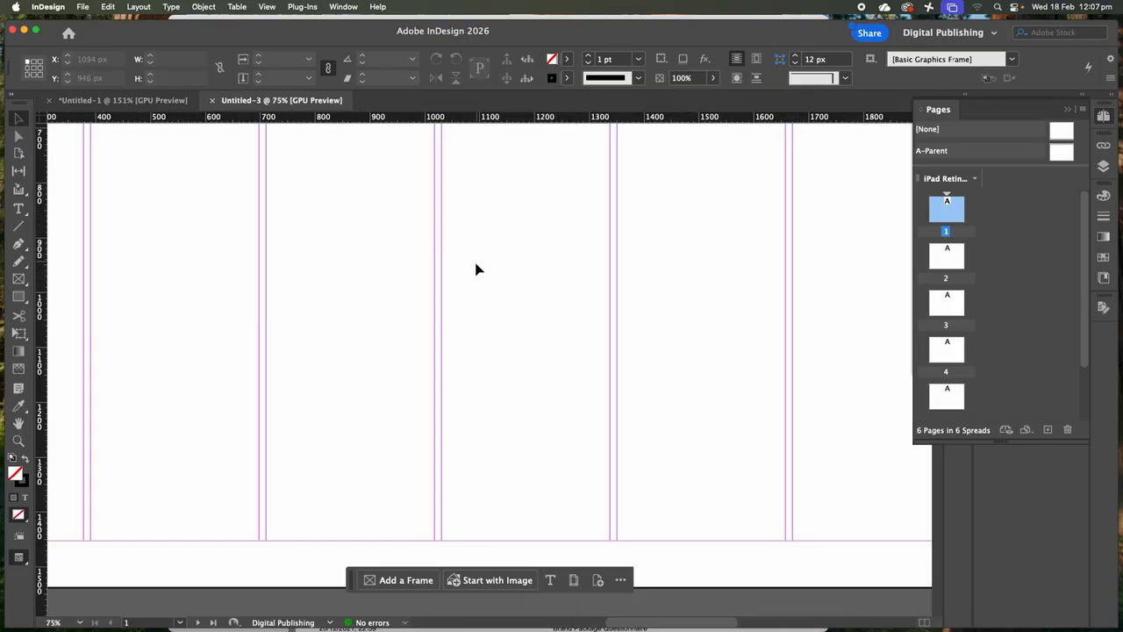
{"action": "scroll", "coordinate": [476, 270], "scroll_direction": "up", "scroll_amount": 5}
{"action": "scroll", "coordinate": [476, 270], "scroll_direction": "down", "scroll_amount": 3}
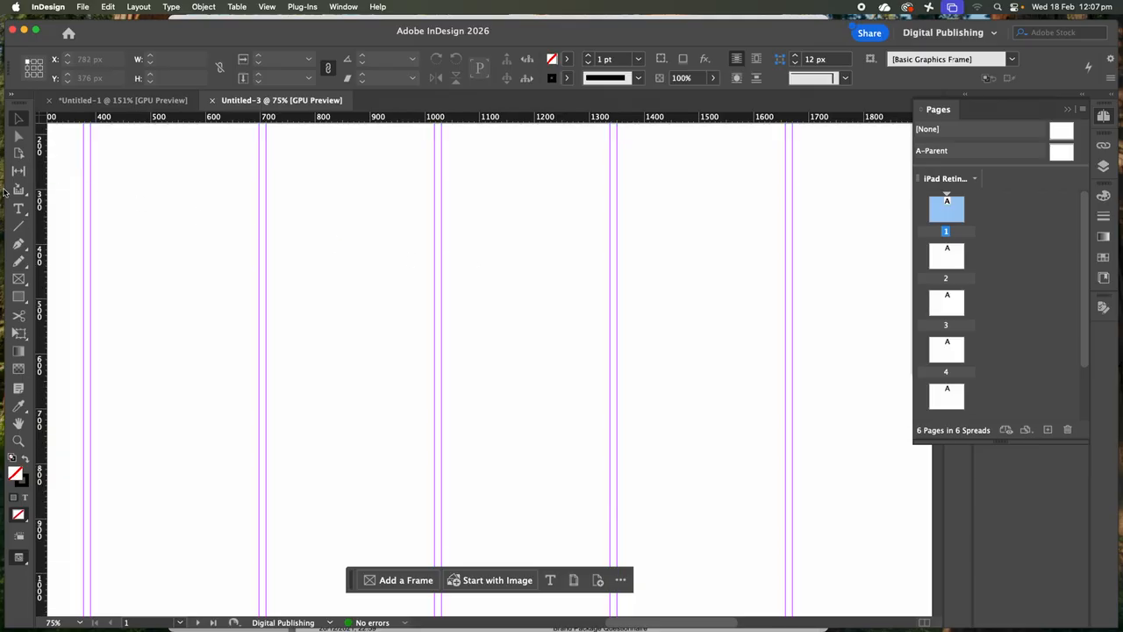
{"action": "left_click", "coordinate": [18, 281]}
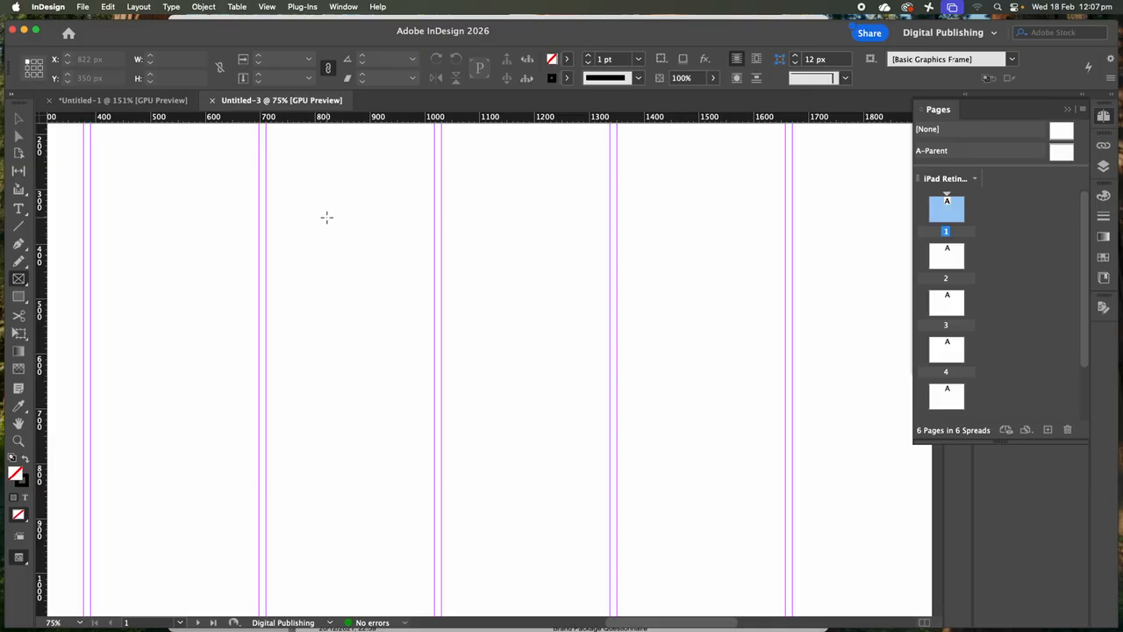
{"action": "scroll", "coordinate": [326, 216], "scroll_direction": "up", "scroll_amount": 2}
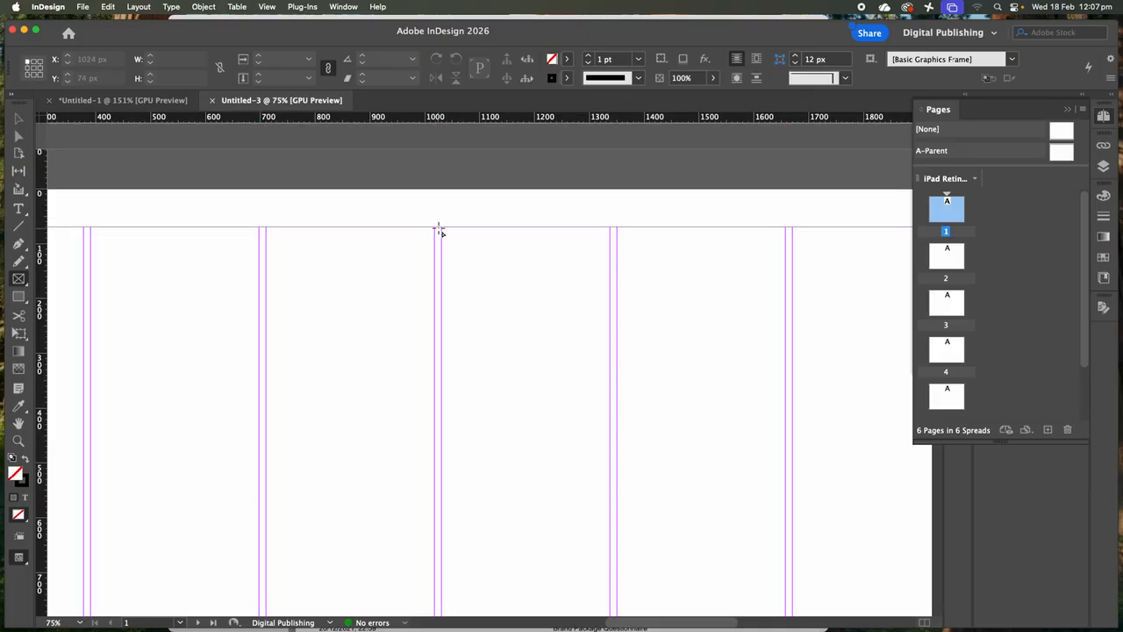
{"action": "left_click_drag", "start_coordinate": [440, 227], "coordinate": [785, 614]}
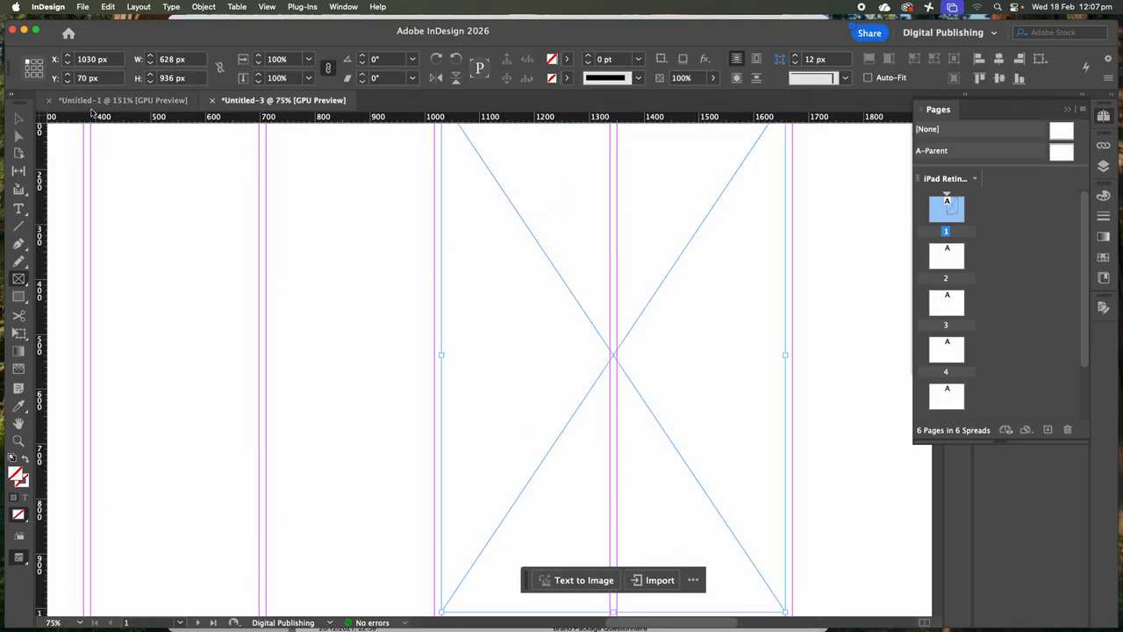
Place the first Unsplash JPG from the Links folder in the frame and make it fill the frame proportionally.
{"action": "left_click", "coordinate": [83, 7]}
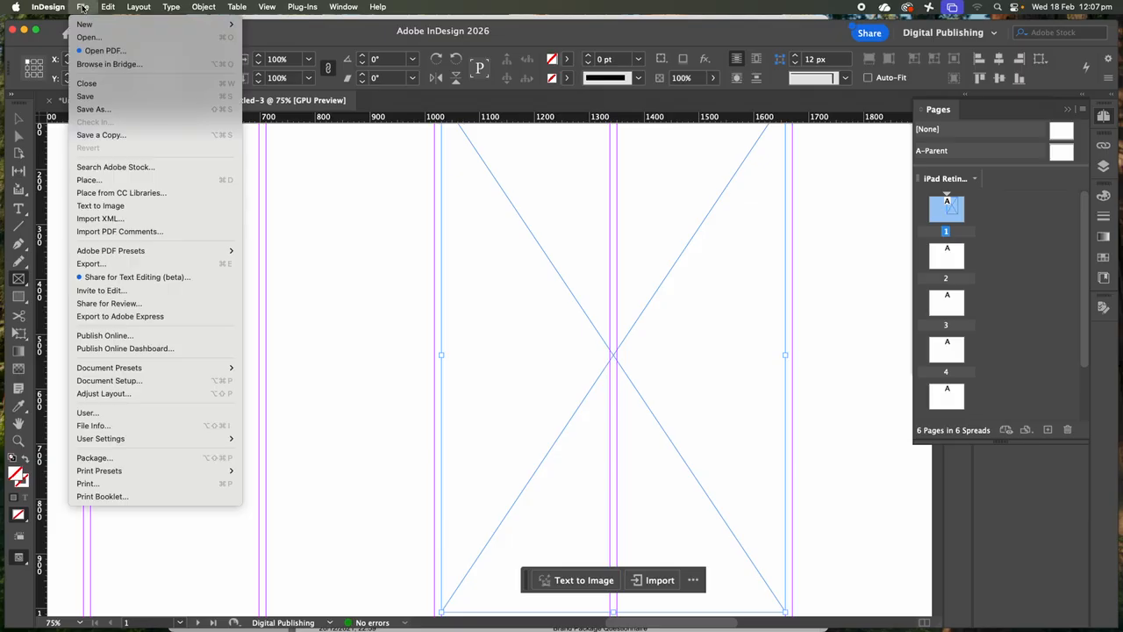
{"action": "left_click", "coordinate": [83, 179]}
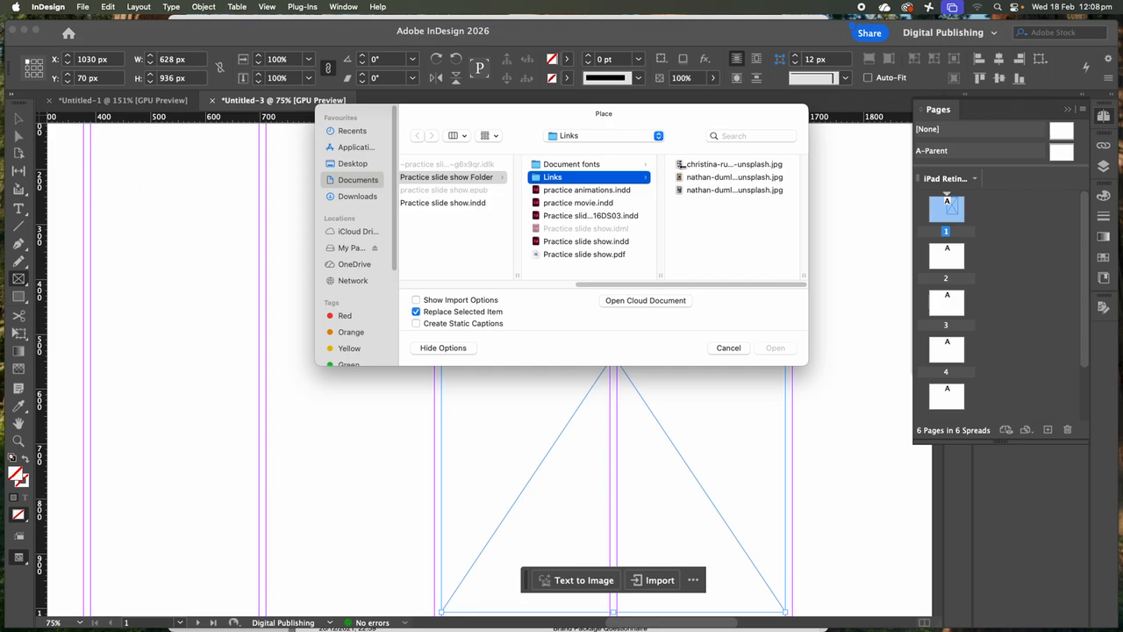
{"action": "left_click", "coordinate": [681, 164]}
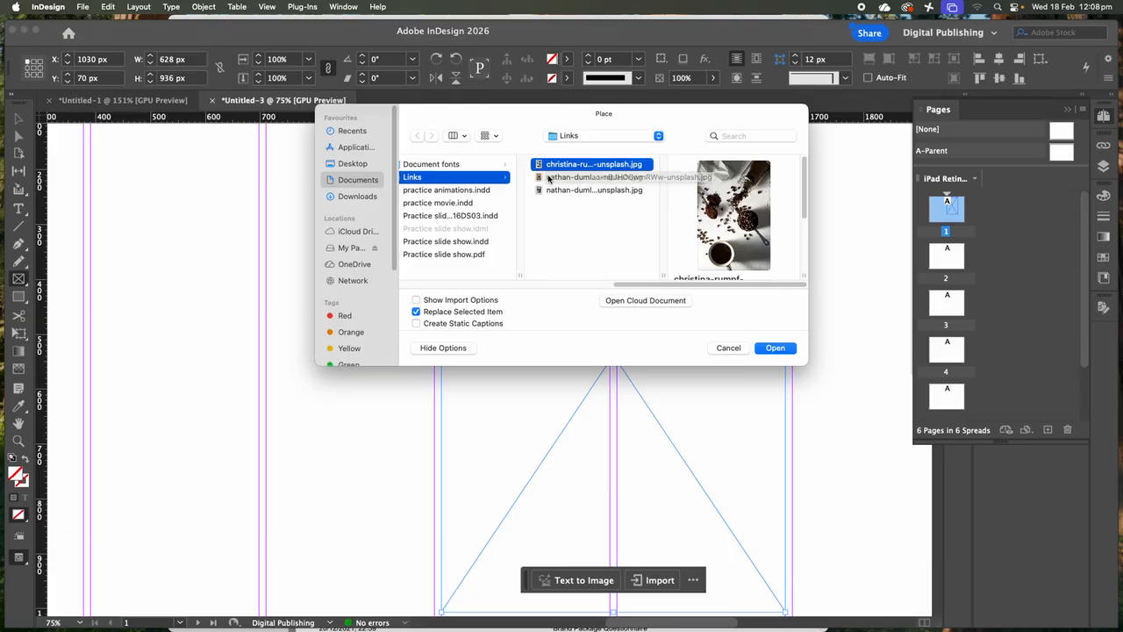
{"action": "left_click", "coordinate": [776, 348]}
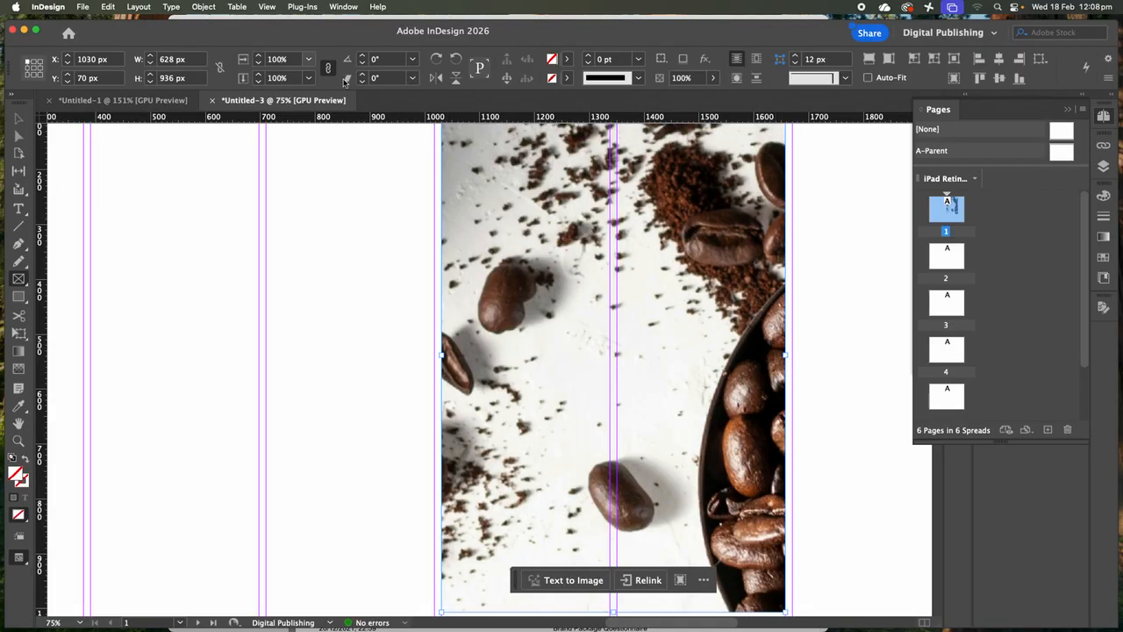
{"action": "left_click", "coordinate": [203, 7]}
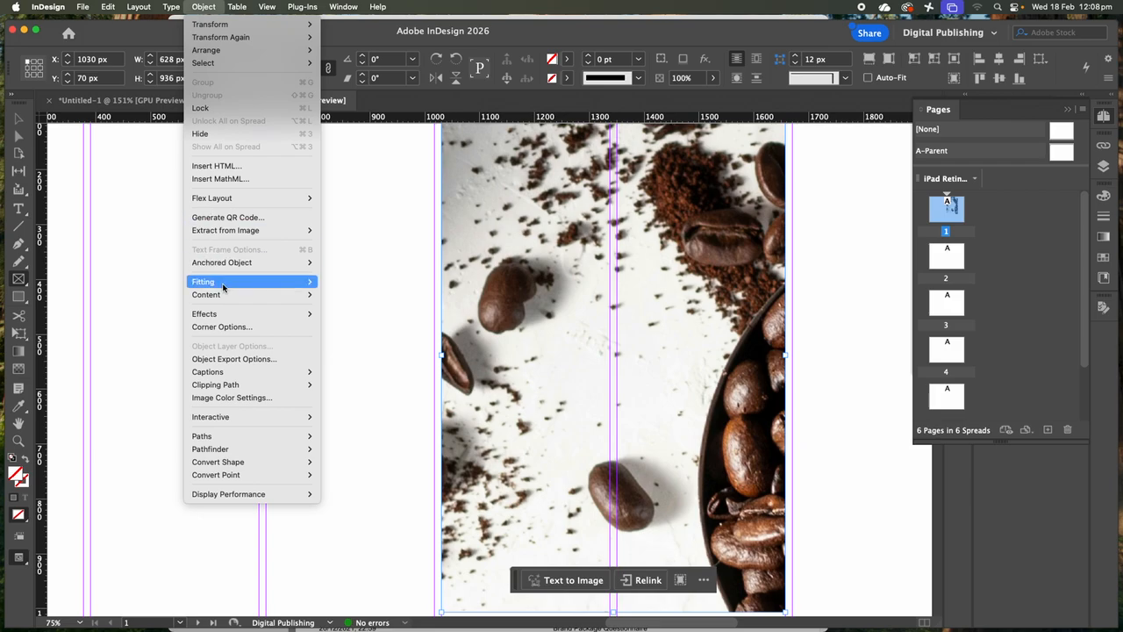
{"action": "mouse_move", "coordinate": [228, 282]}
{"action": "left_click", "coordinate": [353, 282]}
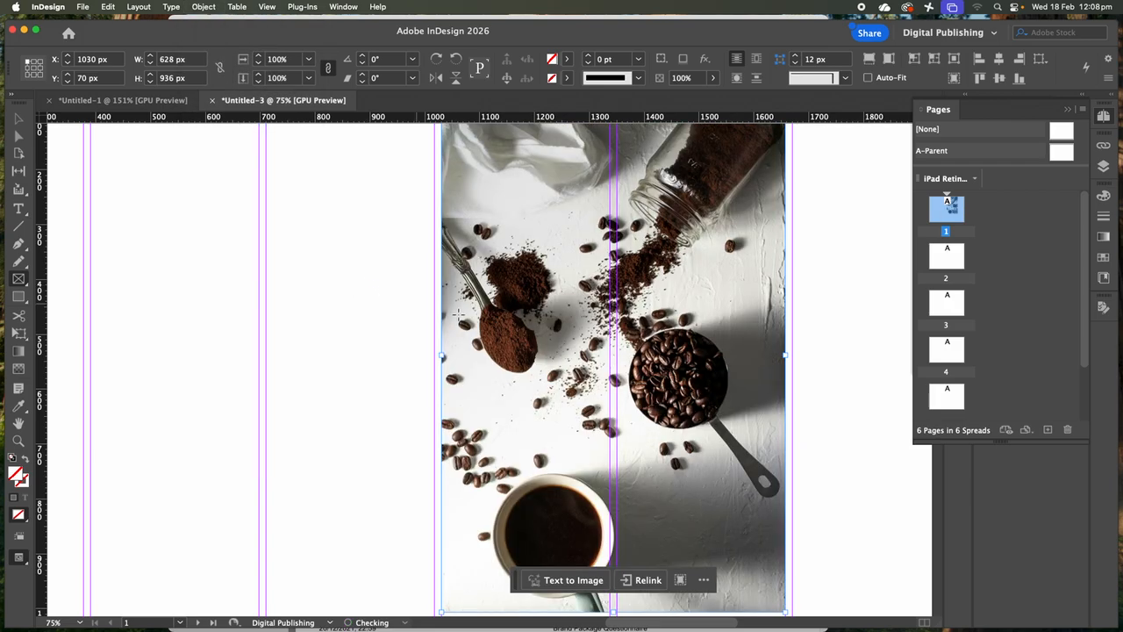
Duplicate the filled image frame with the Selection tool, placing the overlapping copy at about X 834 px, Y 108 px.
{"action": "left_click", "coordinate": [19, 117]}
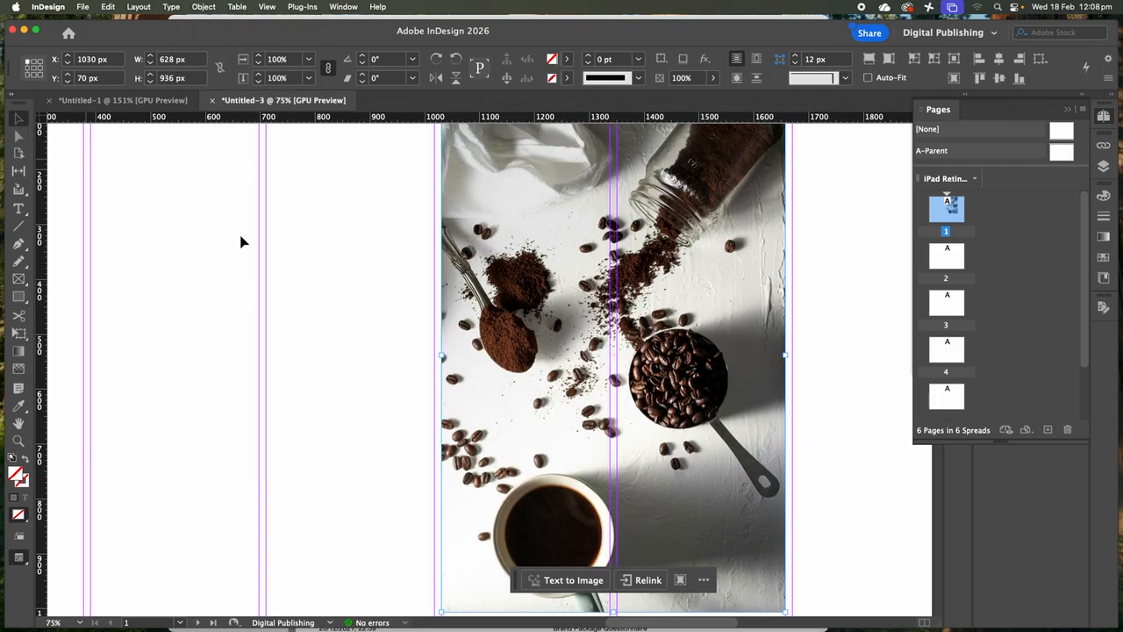
{"action": "scroll", "coordinate": [742, 367], "scroll_direction": "up", "scroll_amount": 3}
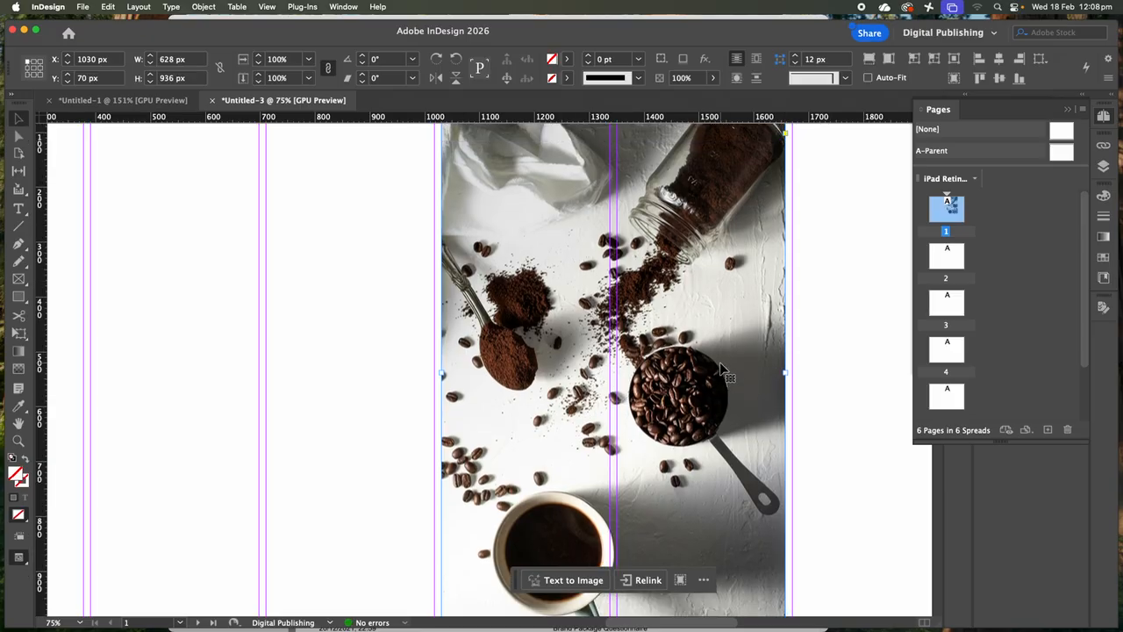
{"action": "scroll", "coordinate": [719, 362], "scroll_direction": "down", "scroll_amount": 5}
{"action": "scroll", "coordinate": [722, 370], "scroll_direction": "up", "scroll_amount": 8}
{"action": "scroll", "coordinate": [720, 367], "scroll_direction": "down", "scroll_amount": 3}
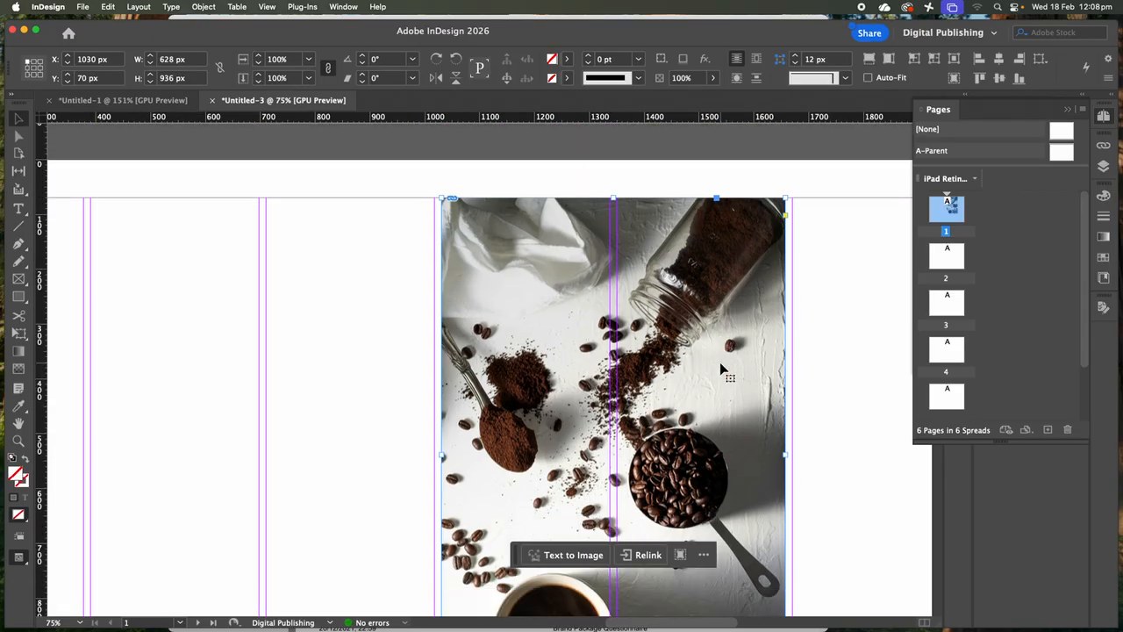
{"action": "scroll", "coordinate": [721, 368], "scroll_direction": "down", "scroll_amount": 1}
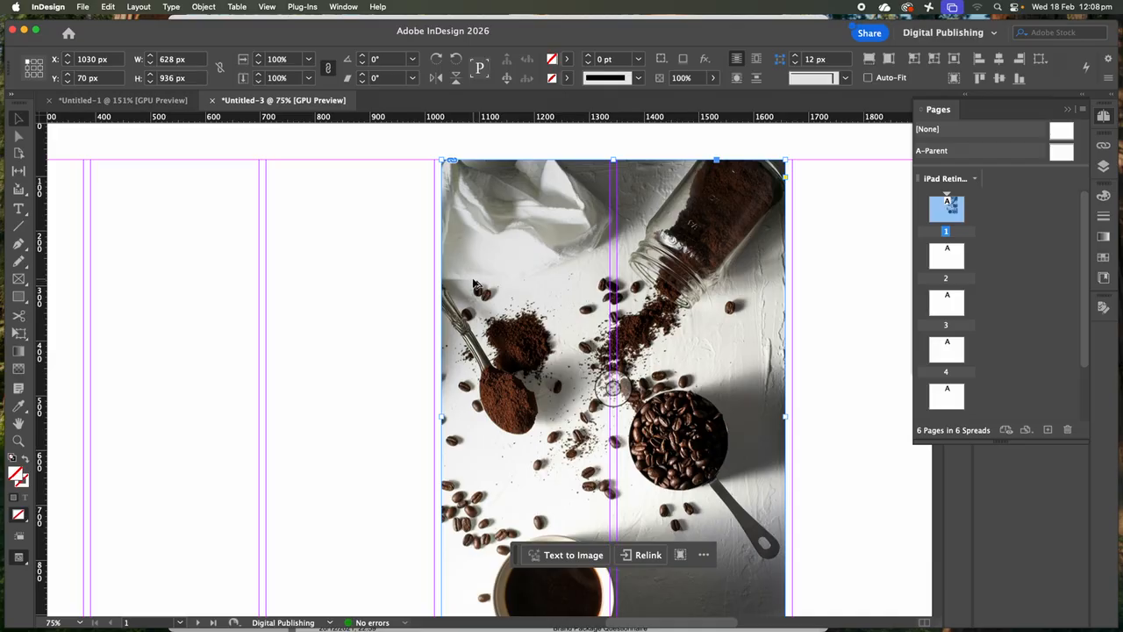
{"action": "left_click_drag", "start_coordinate": [474, 284], "coordinate": [366, 305]}
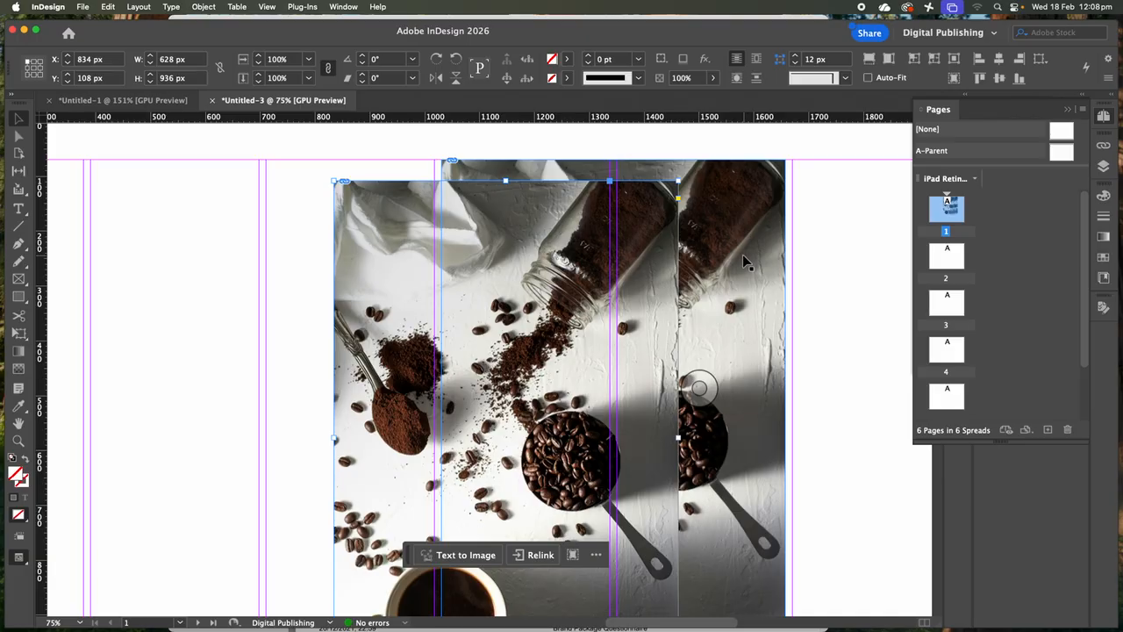
Replace the duplicate's picture with the overhead coffee cup photo from the Links folder and make it fill the frame proportionally.
{"action": "left_click", "coordinate": [83, 7]}
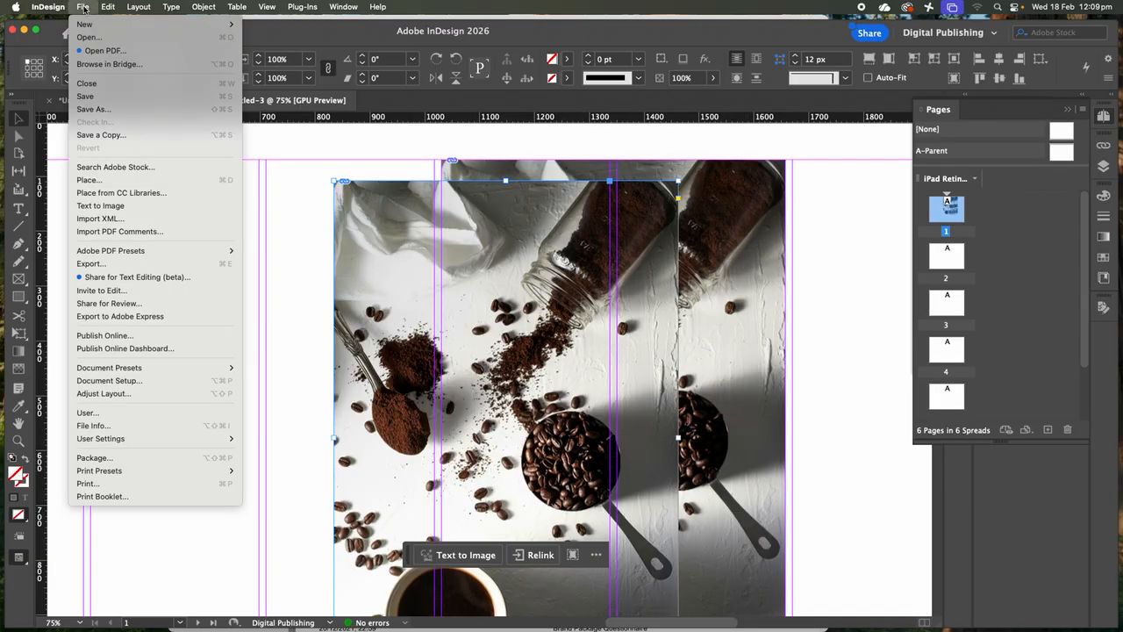
{"action": "left_click", "coordinate": [102, 180]}
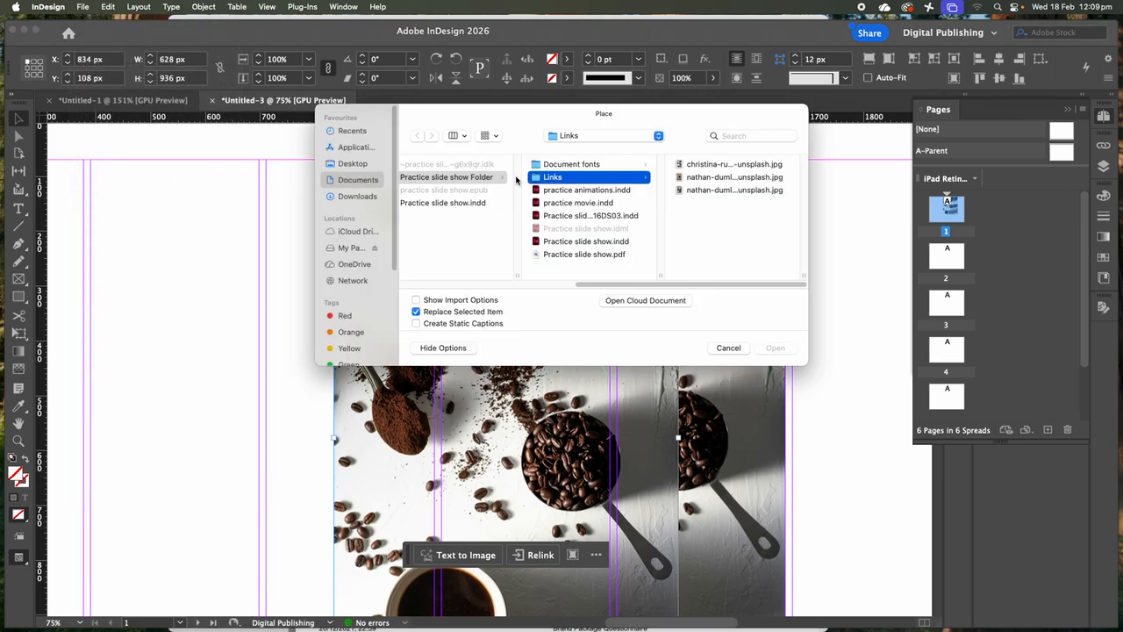
{"action": "left_click", "coordinate": [670, 184]}
{"action": "left_click", "coordinate": [769, 348]}
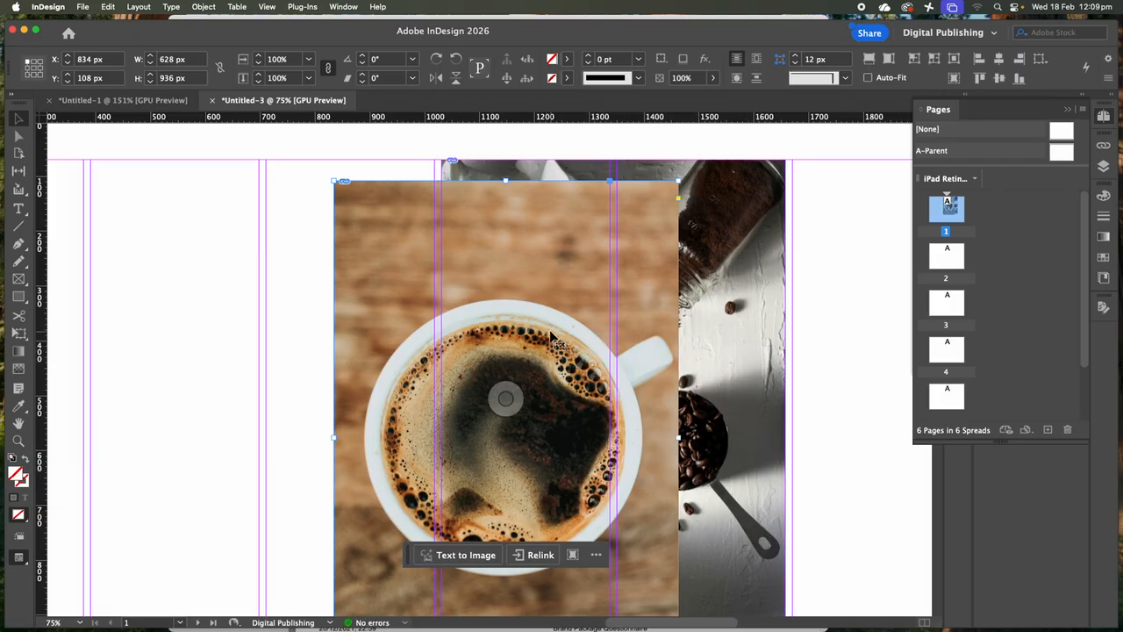
{"action": "left_click", "coordinate": [203, 7]}
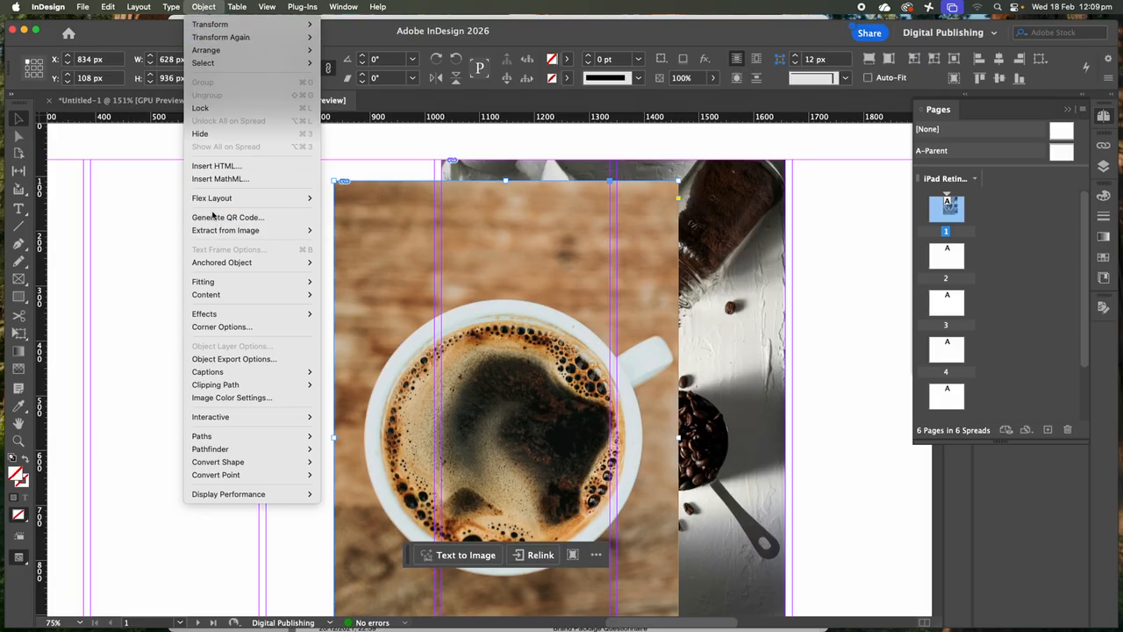
{"action": "mouse_move", "coordinate": [214, 281]}
{"action": "left_click", "coordinate": [364, 281]}
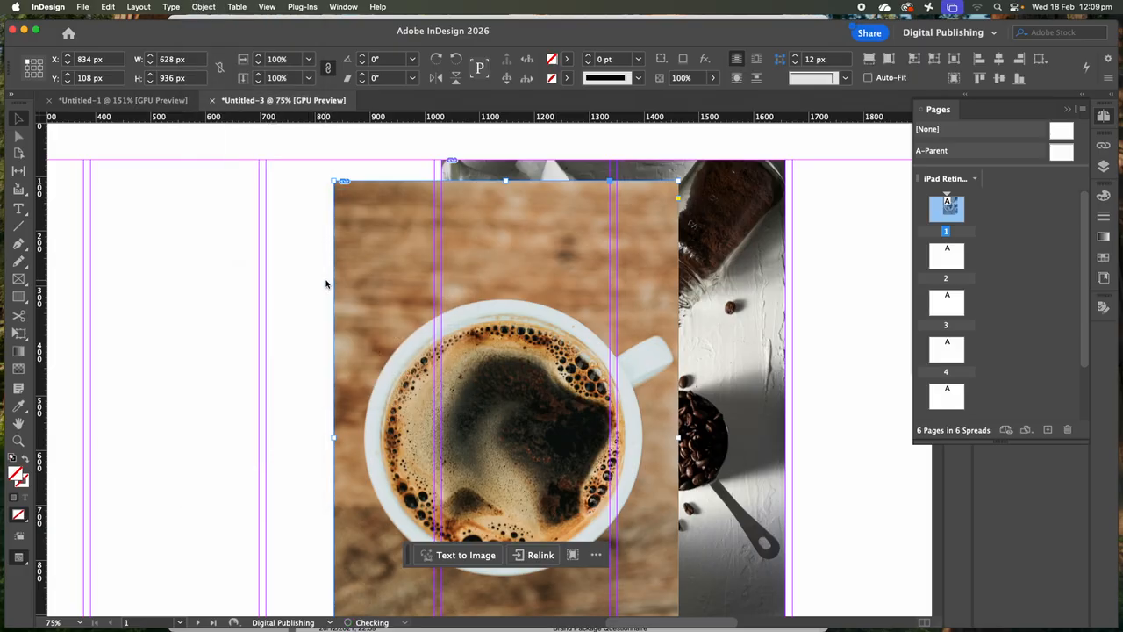
{"action": "scroll", "coordinate": [501, 311], "scroll_direction": "down", "scroll_amount": 4}
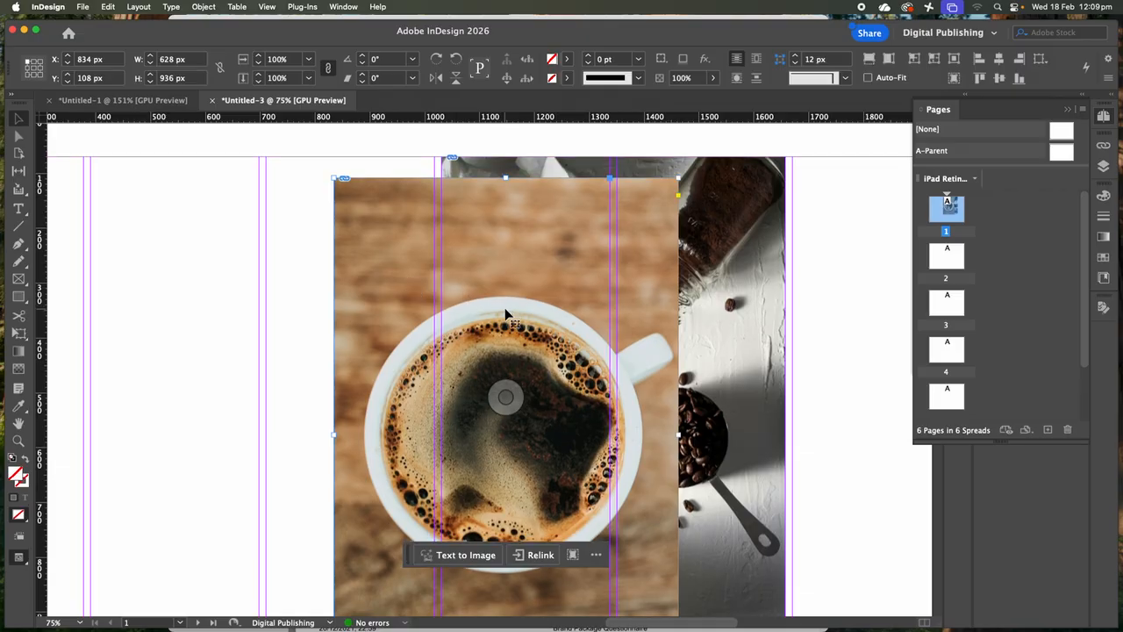
Duplicate the coffee cup frame to about X 606 px, Y 206 px and replace its picture with the third JPG from the Links folder.
{"action": "scroll", "coordinate": [500, 310], "scroll_direction": "up", "scroll_amount": 5}
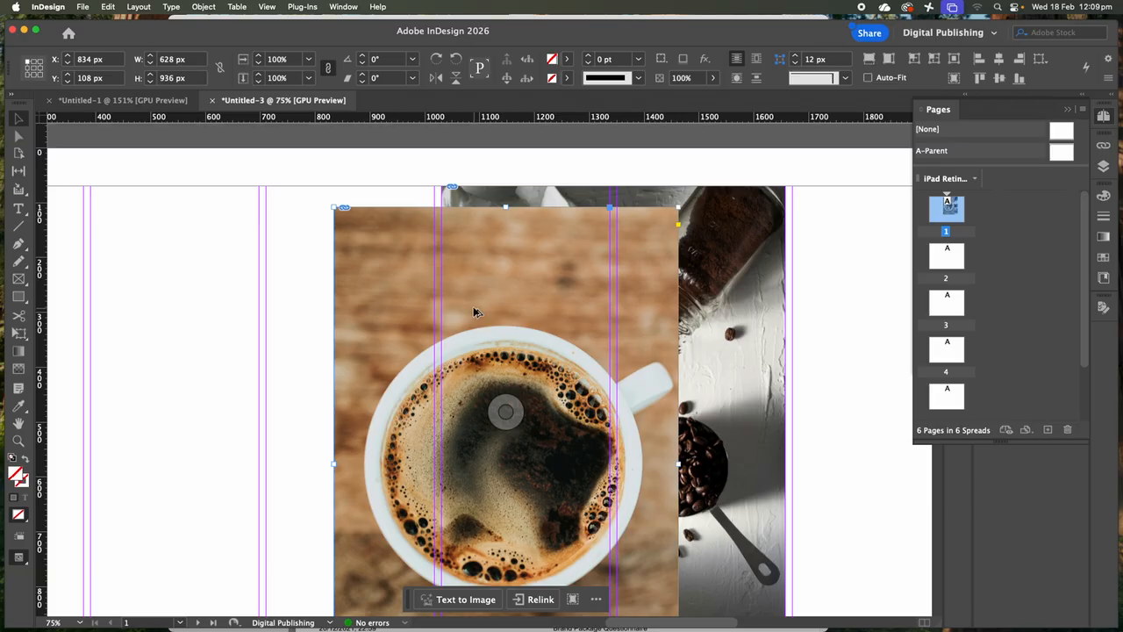
{"action": "left_click_drag", "start_coordinate": [474, 312], "coordinate": [349, 363]}
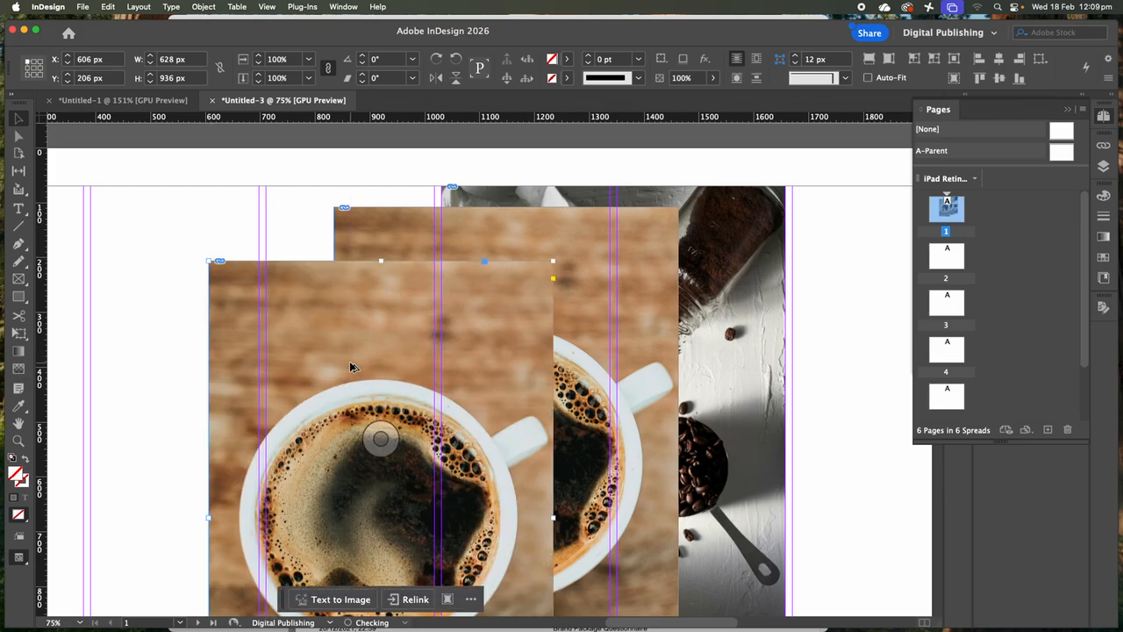
{"action": "left_click", "coordinate": [82, 7]}
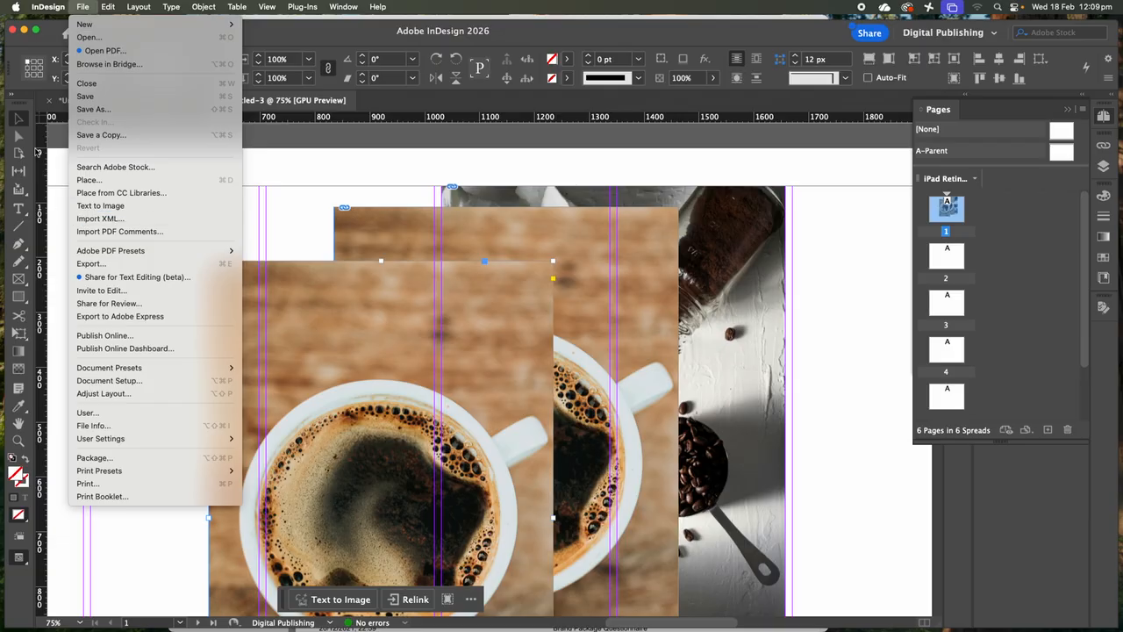
{"action": "left_click", "coordinate": [92, 180]}
{"action": "left_click", "coordinate": [709, 191]}
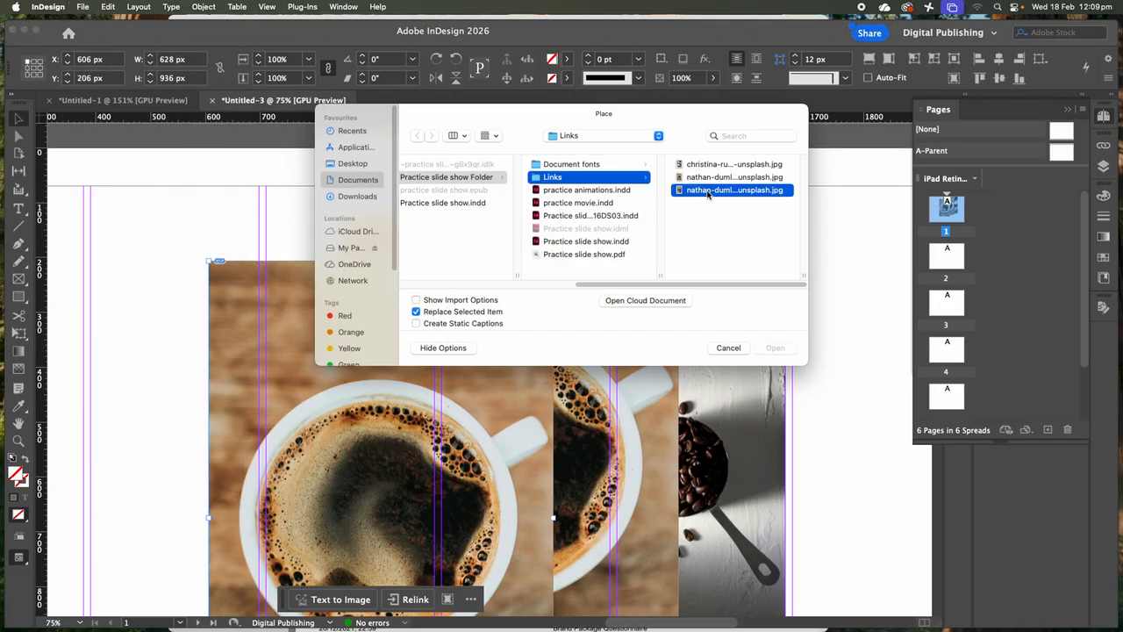
{"action": "left_click", "coordinate": [787, 349]}
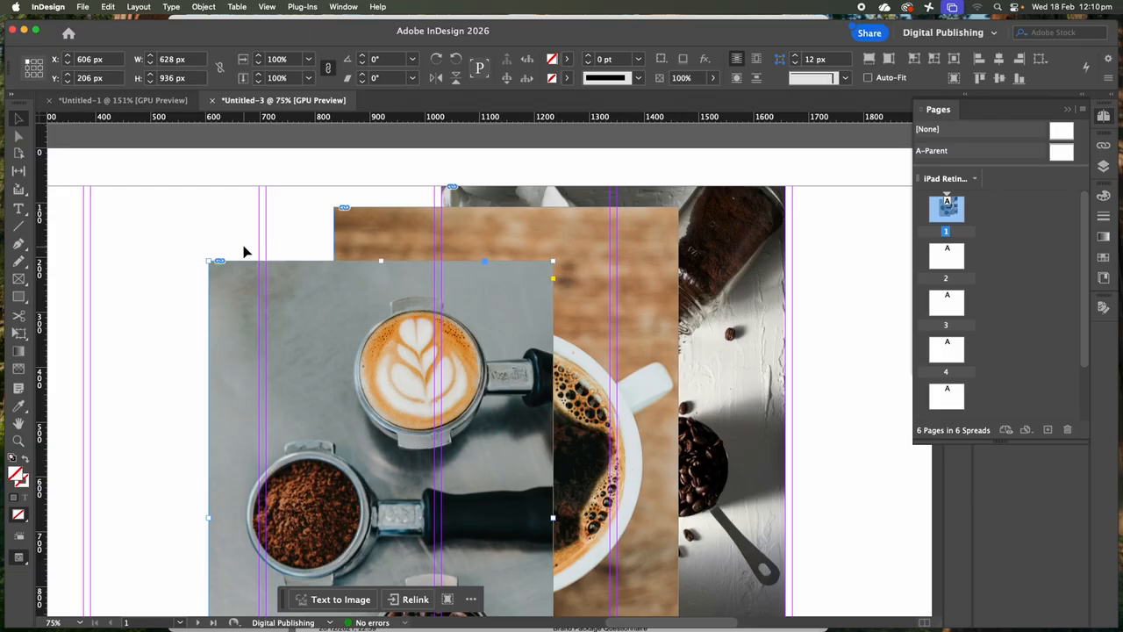
Select all three image frames and align their horizontal centers and top edges so they stack exactly.
{"action": "left_click", "coordinate": [172, 238]}
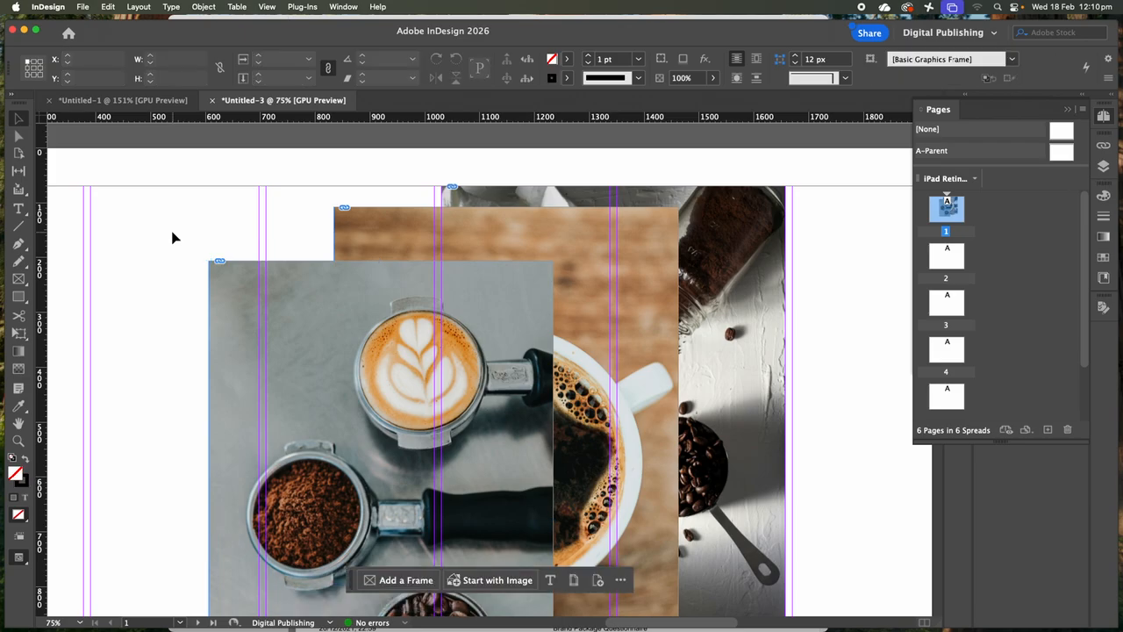
{"action": "left_click", "coordinate": [231, 283]}
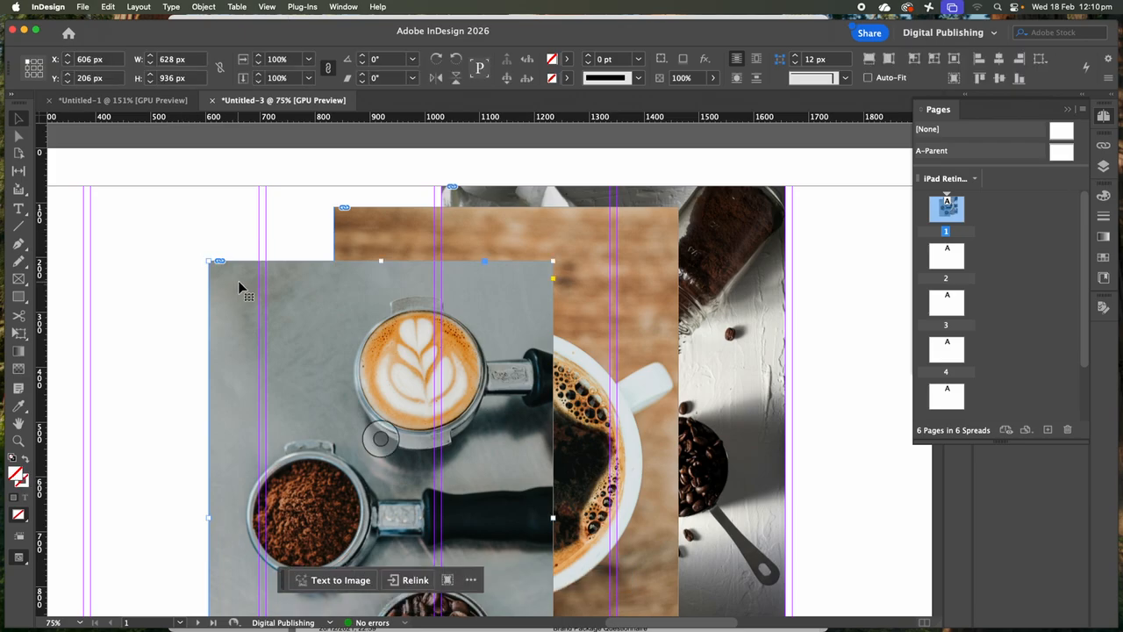
{"action": "left_click", "coordinate": [384, 241], "text": "shift"}
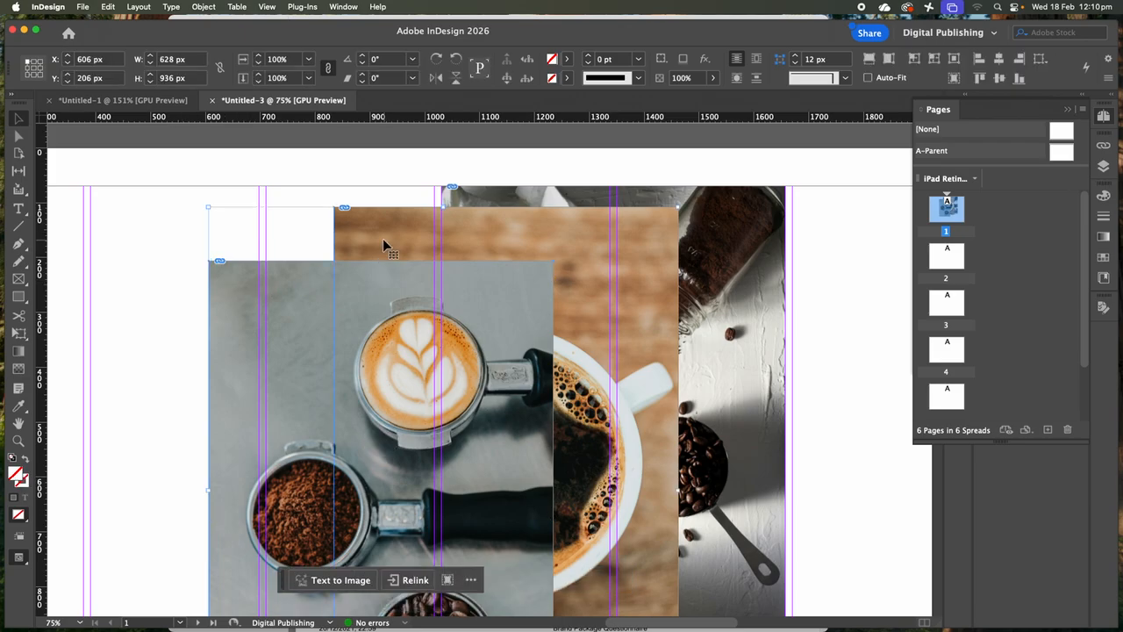
{"action": "left_click", "coordinate": [720, 232], "text": "shift"}
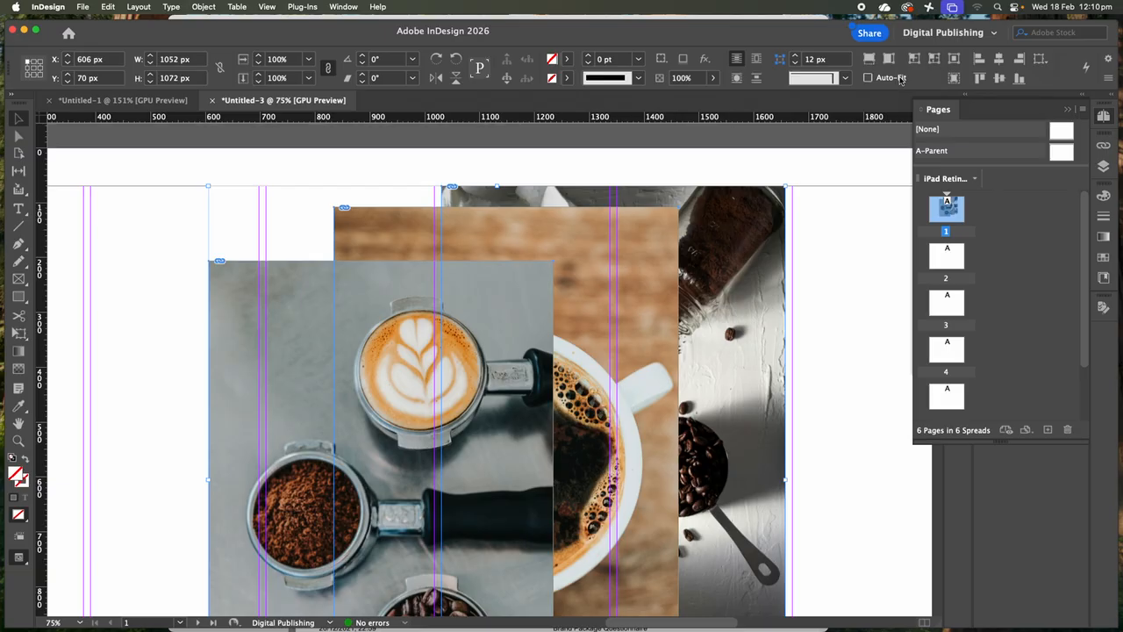
{"action": "left_click", "coordinate": [998, 59]}
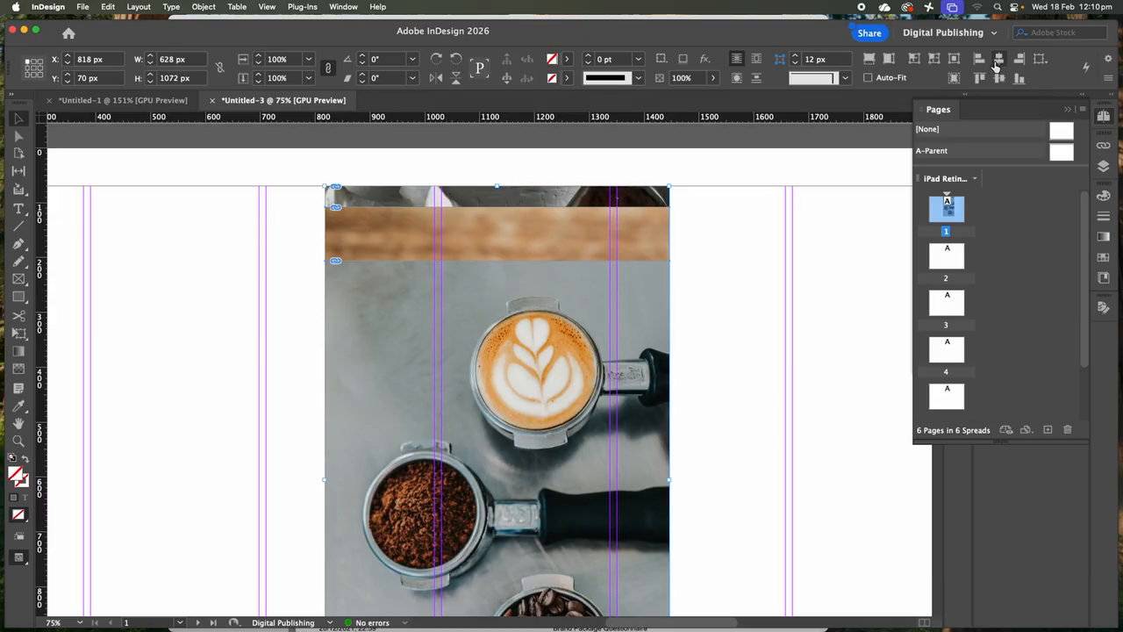
{"action": "left_click", "coordinate": [979, 80]}
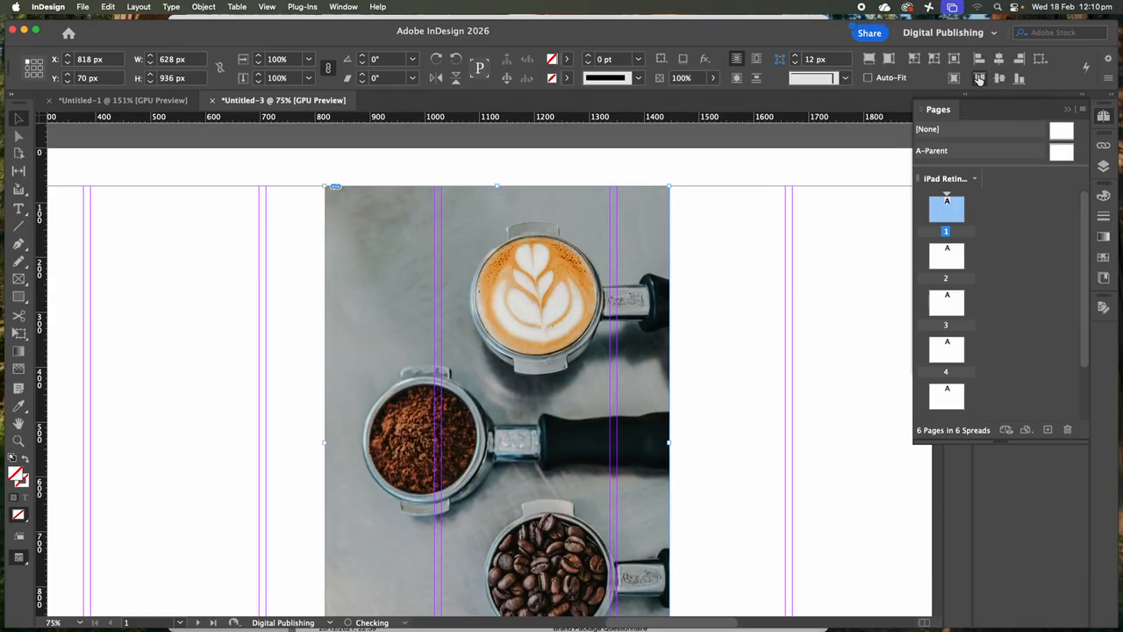
Convert the three stacked image frames into a multi-state object using Object States, with each image as a separate state.
{"action": "scroll", "coordinate": [640, 185], "scroll_direction": "down", "scroll_amount": 1}
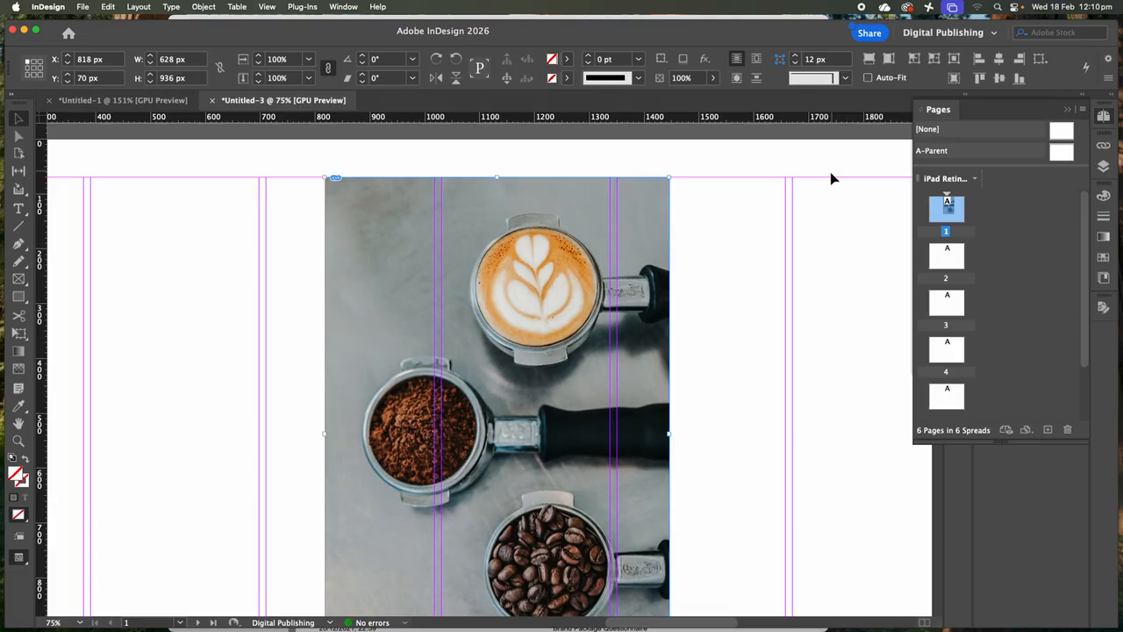
{"action": "scroll", "coordinate": [832, 178], "scroll_direction": "down", "scroll_amount": 3}
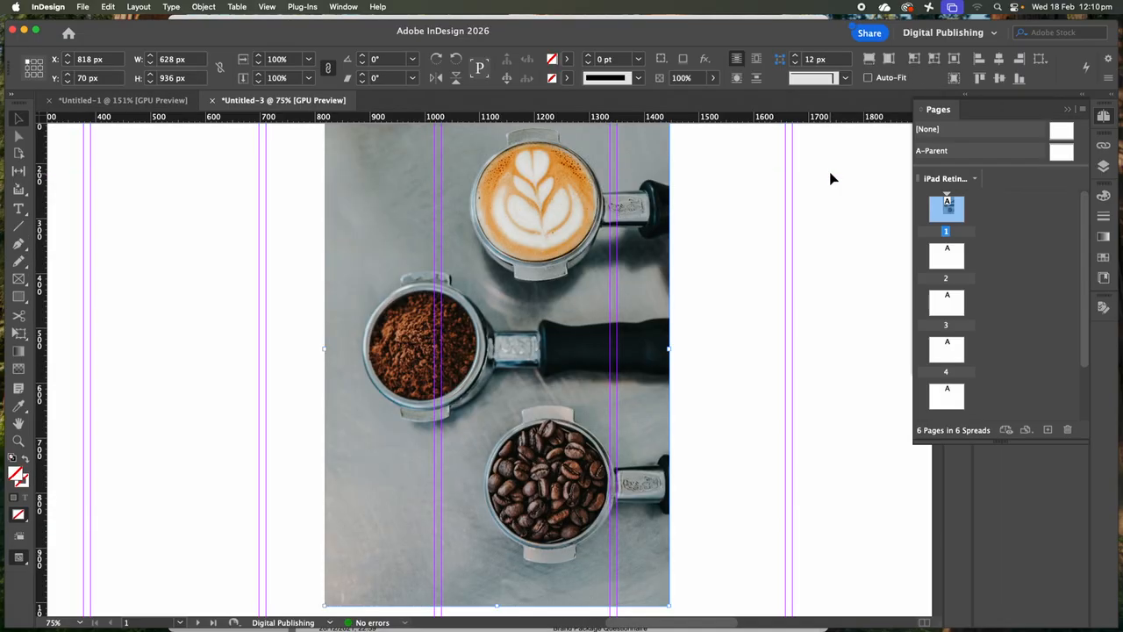
{"action": "key", "text": "super+minus"}
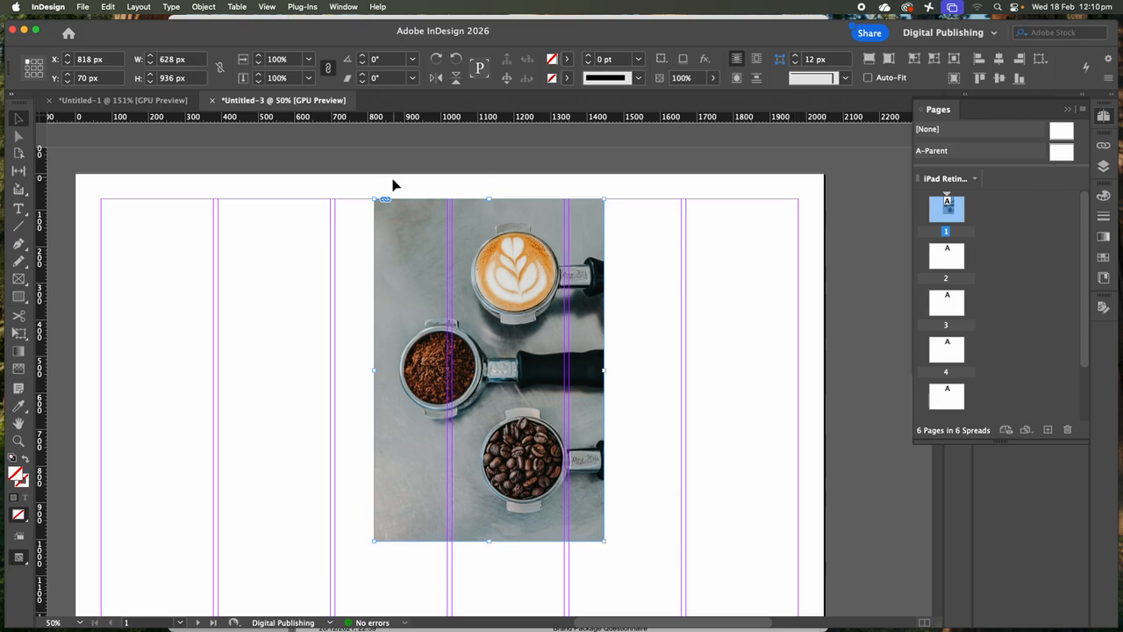
{"action": "left_click_drag", "start_coordinate": [360, 185], "coordinate": [627, 561]}
{"action": "left_click", "coordinate": [343, 7]}
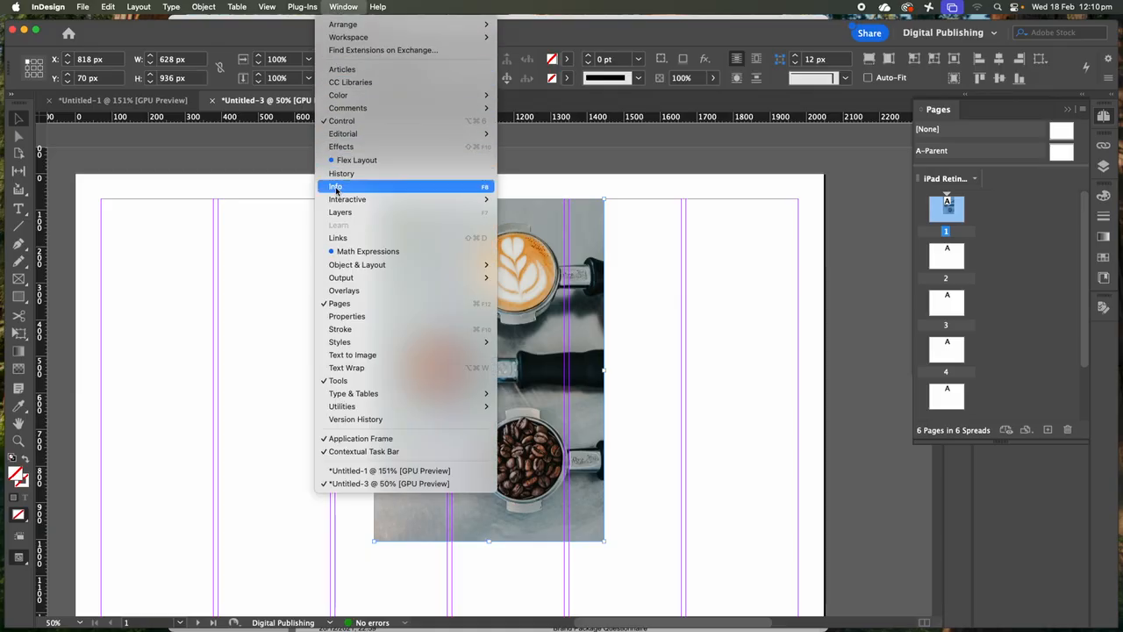
{"action": "mouse_move", "coordinate": [341, 203]}
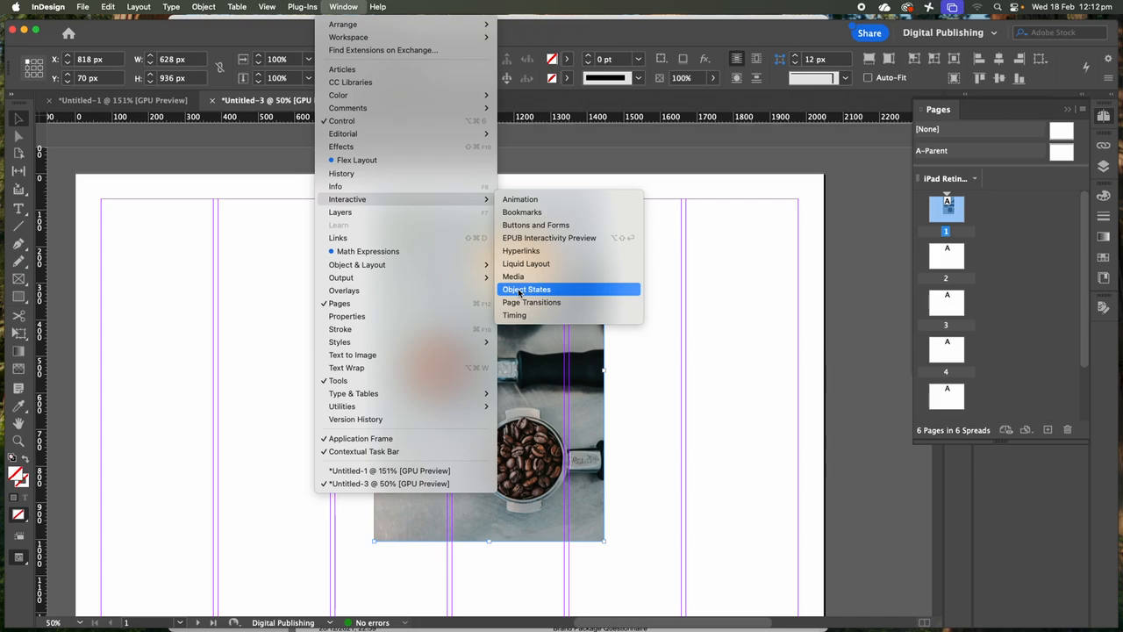
{"action": "left_click", "coordinate": [523, 292]}
{"action": "left_click_drag", "start_coordinate": [912, 206], "coordinate": [175, 206]}
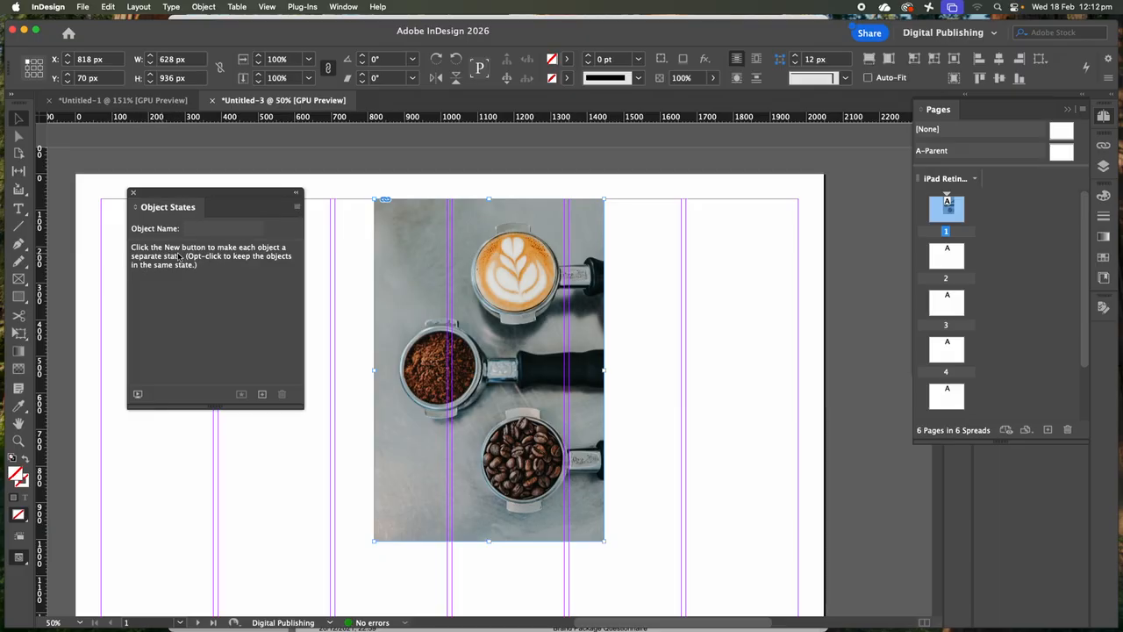
{"action": "left_click", "coordinate": [296, 207]}
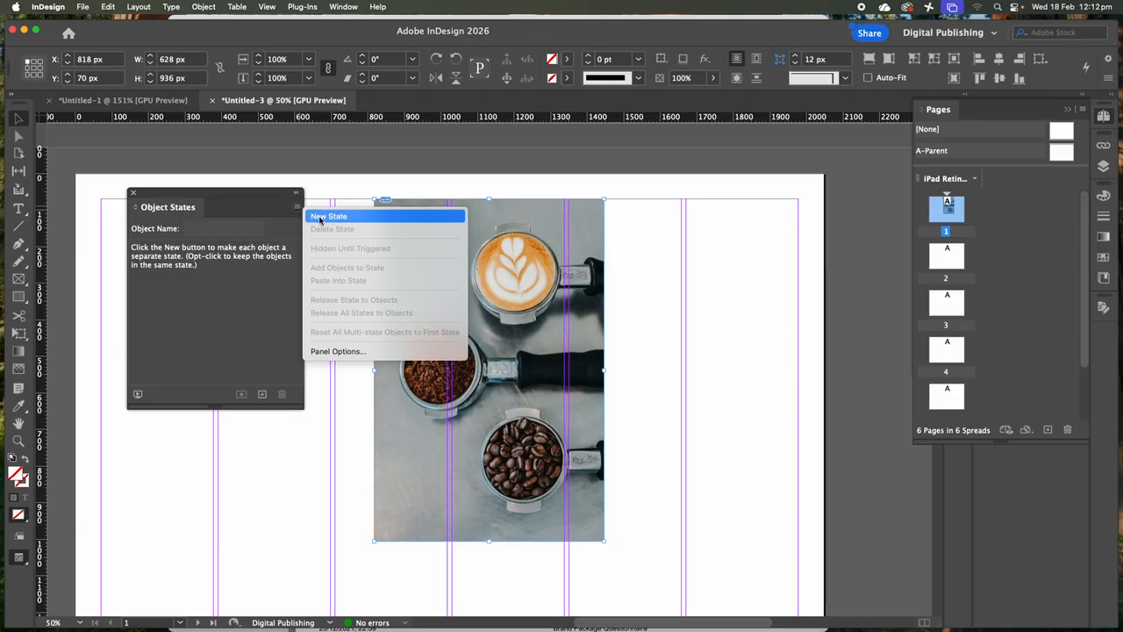
{"action": "left_click", "coordinate": [320, 219]}
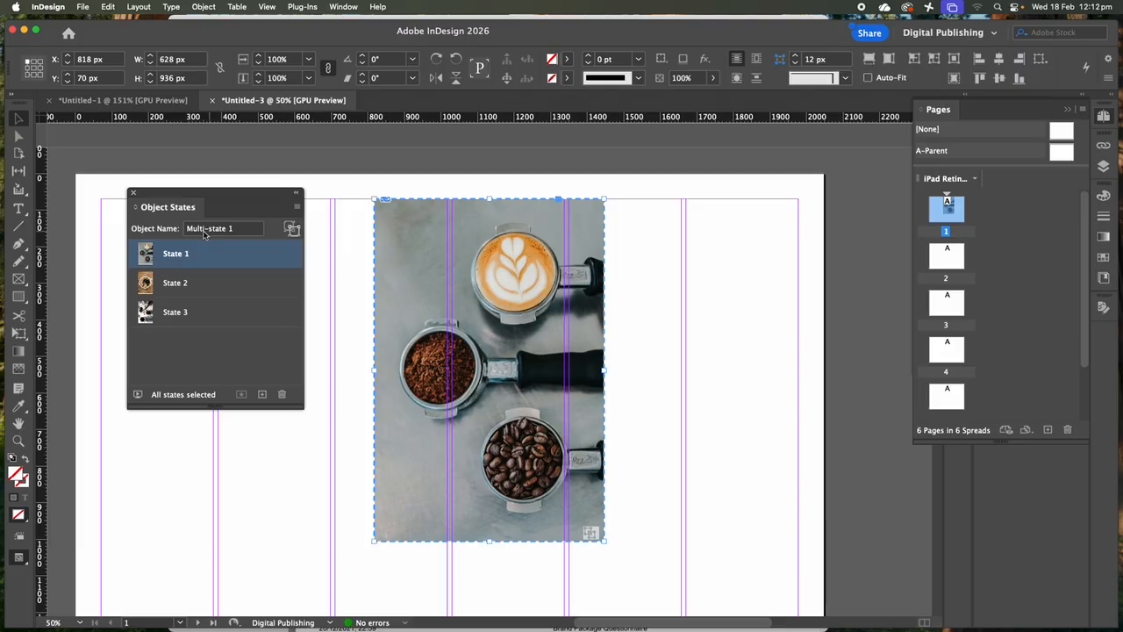
{"action": "left_click_drag", "start_coordinate": [184, 195], "coordinate": [796, 172]}
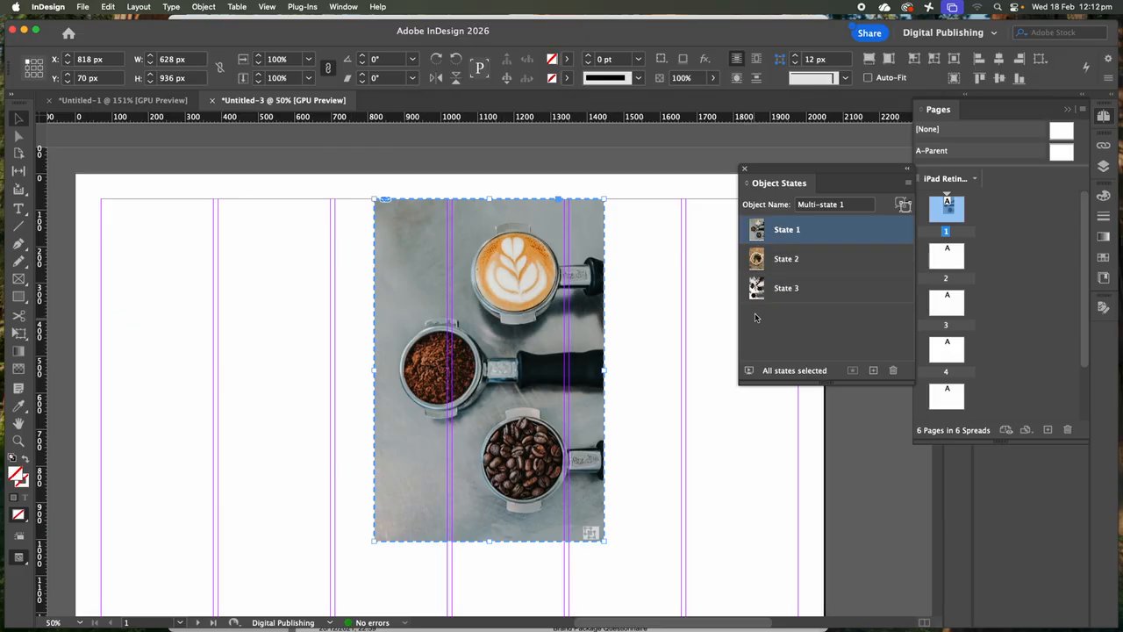
Draw a square about 52 px wide in the empty area left of the image stack's lower edge.
{"action": "left_click", "coordinate": [290, 406]}
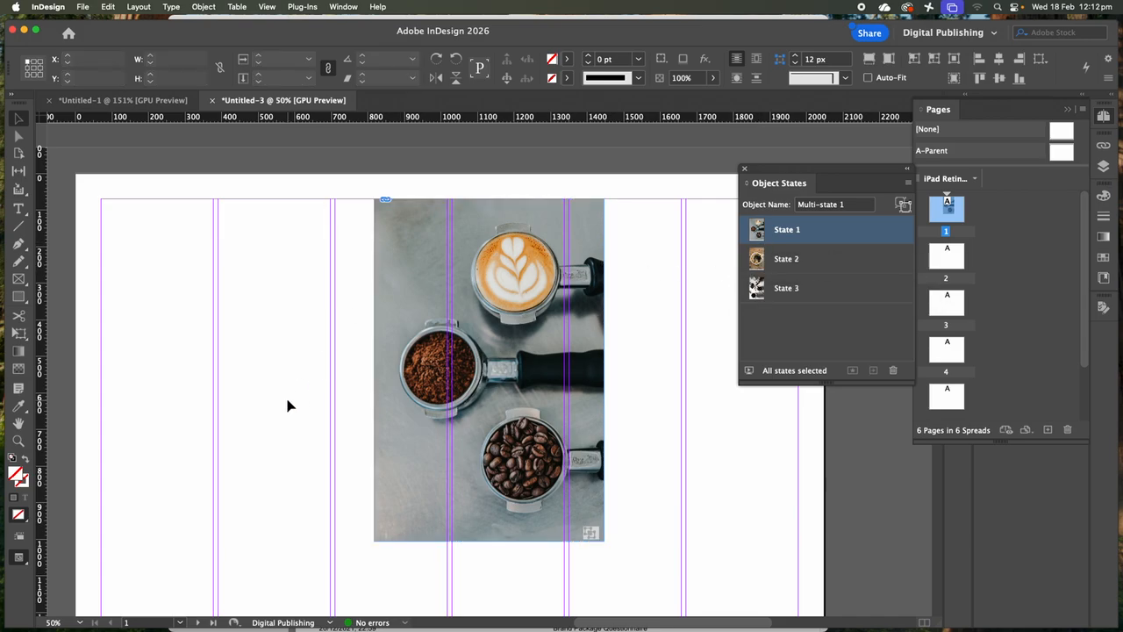
{"action": "left_click", "coordinate": [23, 300]}
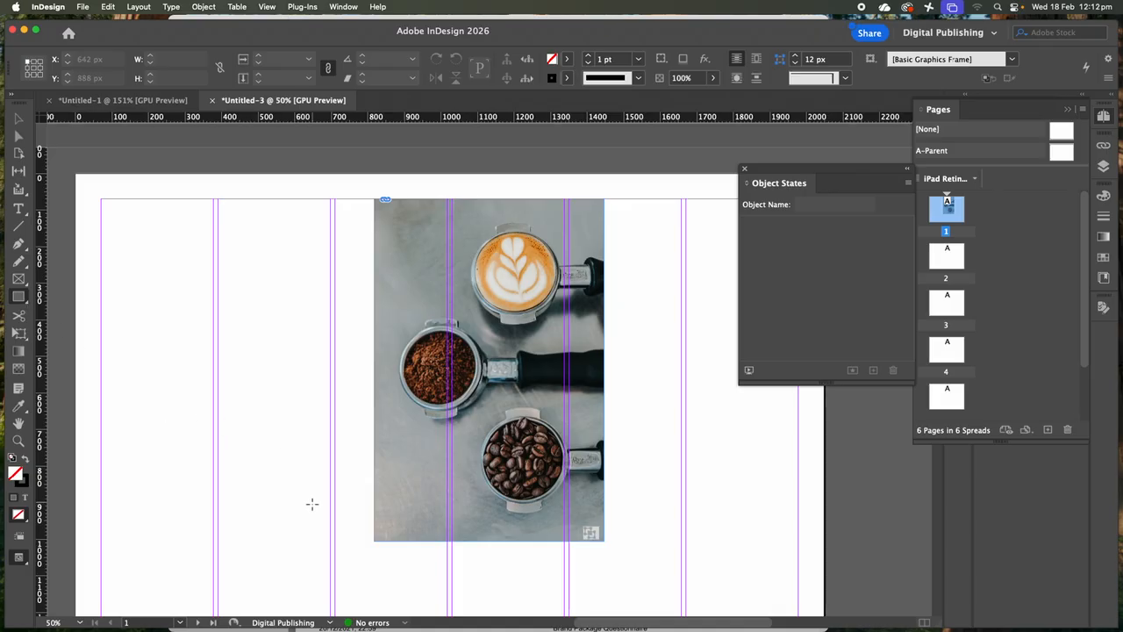
{"action": "left_click_drag", "start_coordinate": [311, 513], "coordinate": [332, 537]}
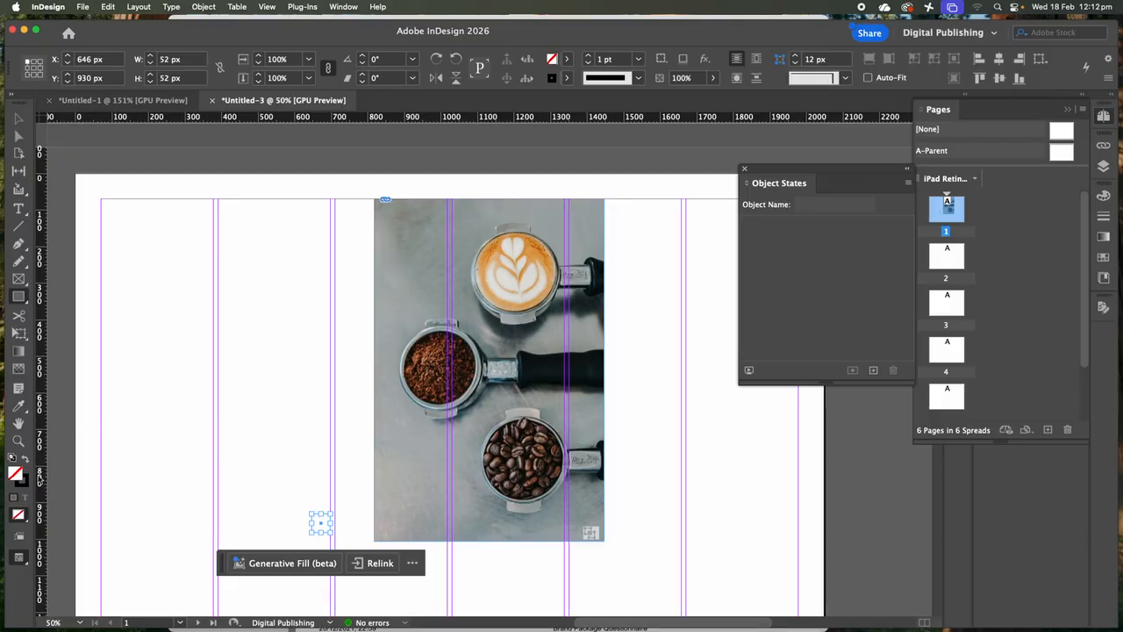
Fill the small square with the RGB Cyan swatch and rotate it 45° into a diamond.
{"action": "left_click", "coordinate": [342, 7]}
{"action": "mouse_move", "coordinate": [485, 96]}
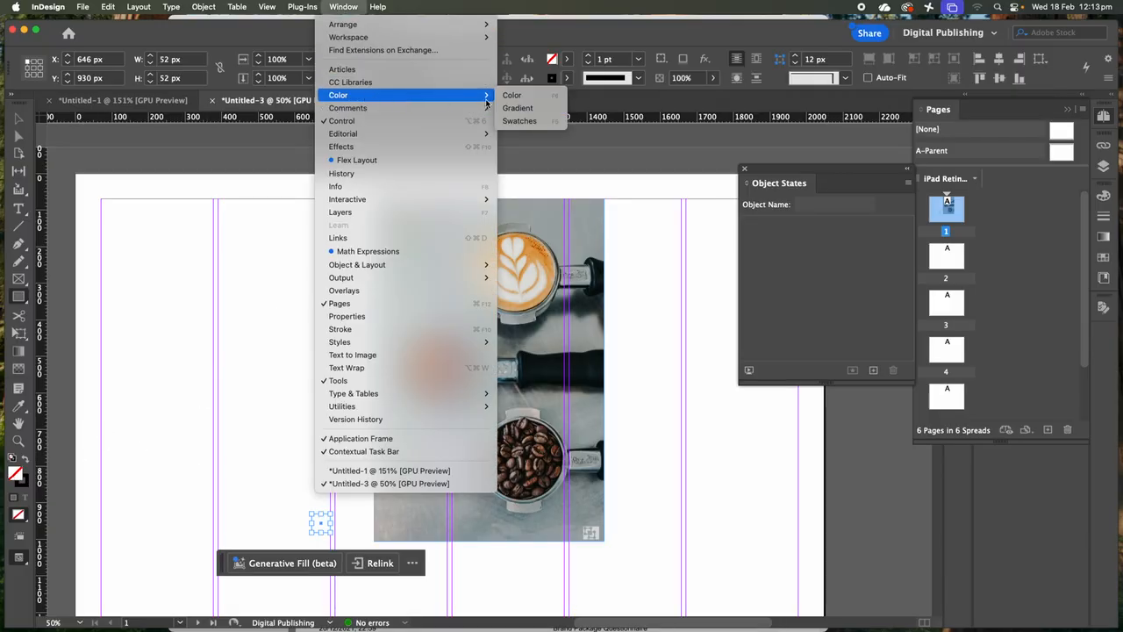
{"action": "left_click", "coordinate": [520, 120]}
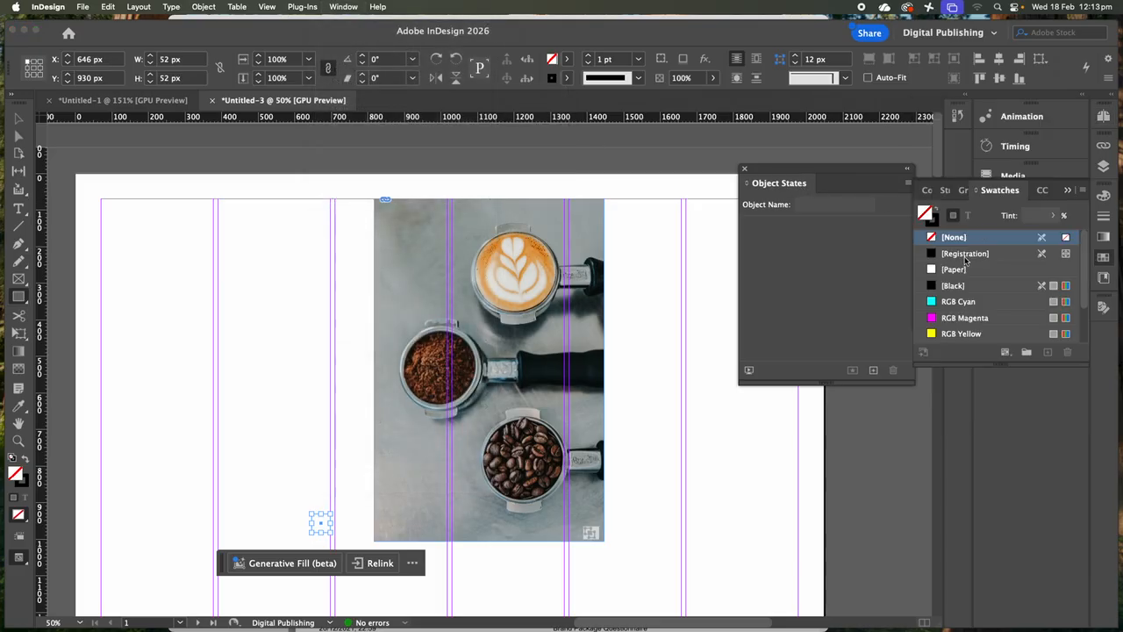
{"action": "left_click", "coordinate": [937, 302]}
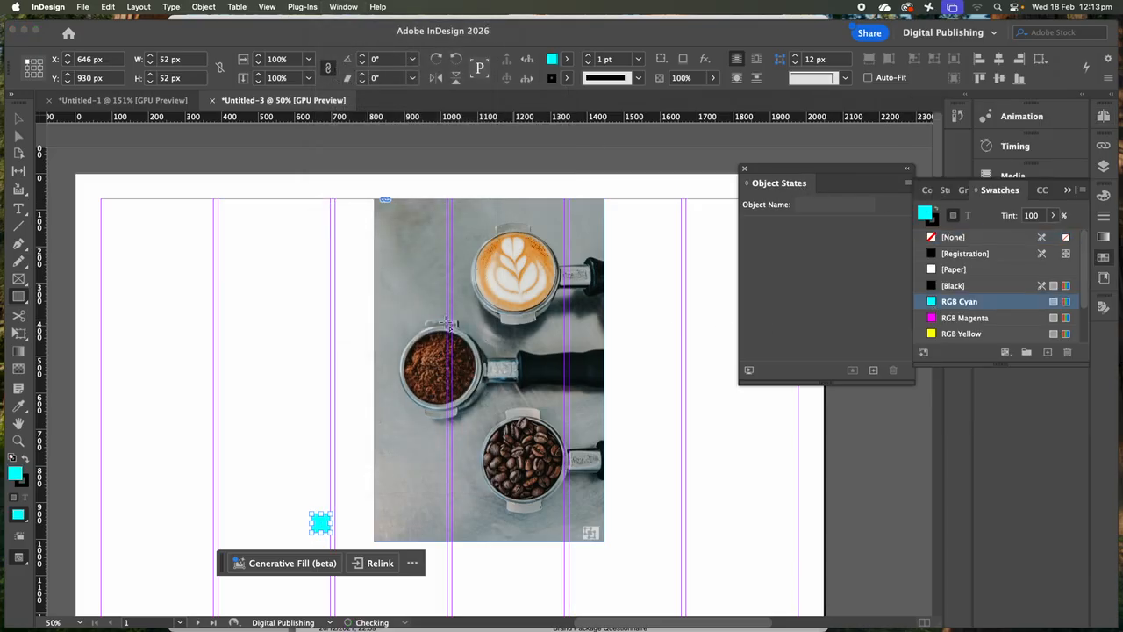
{"action": "left_click", "coordinate": [19, 123]}
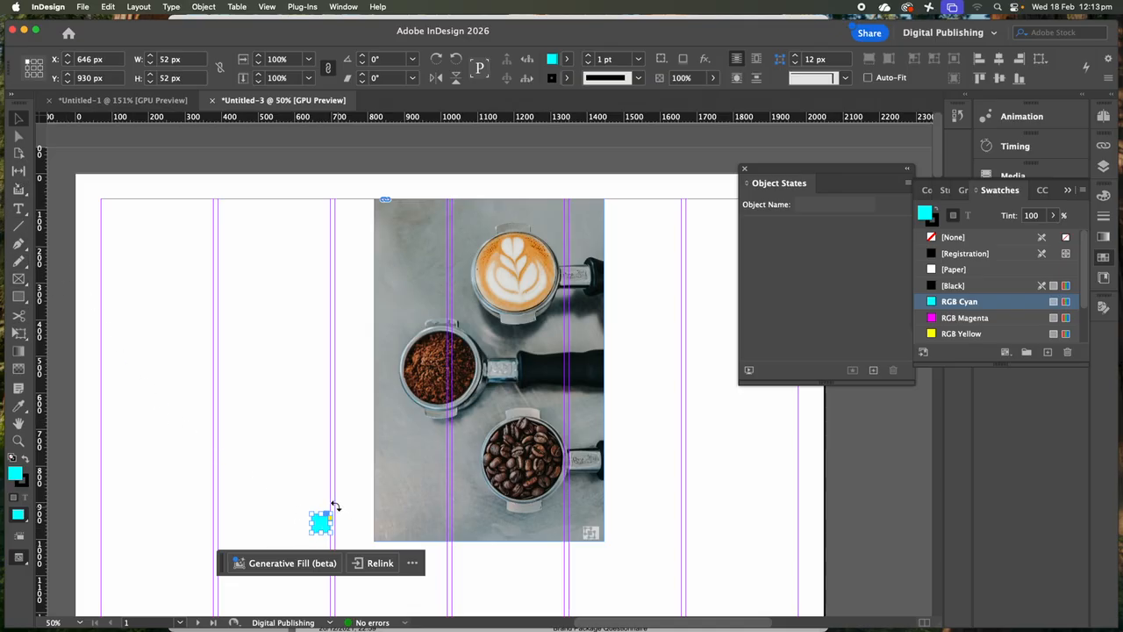
{"action": "mouse_move", "coordinate": [338, 508]}
{"action": "left_mouse_down"}
{"action": "mouse_move", "coordinate": [342, 497]}
{"action": "mouse_move", "coordinate": [320, 497]}
{"action": "left_mouse_up"}
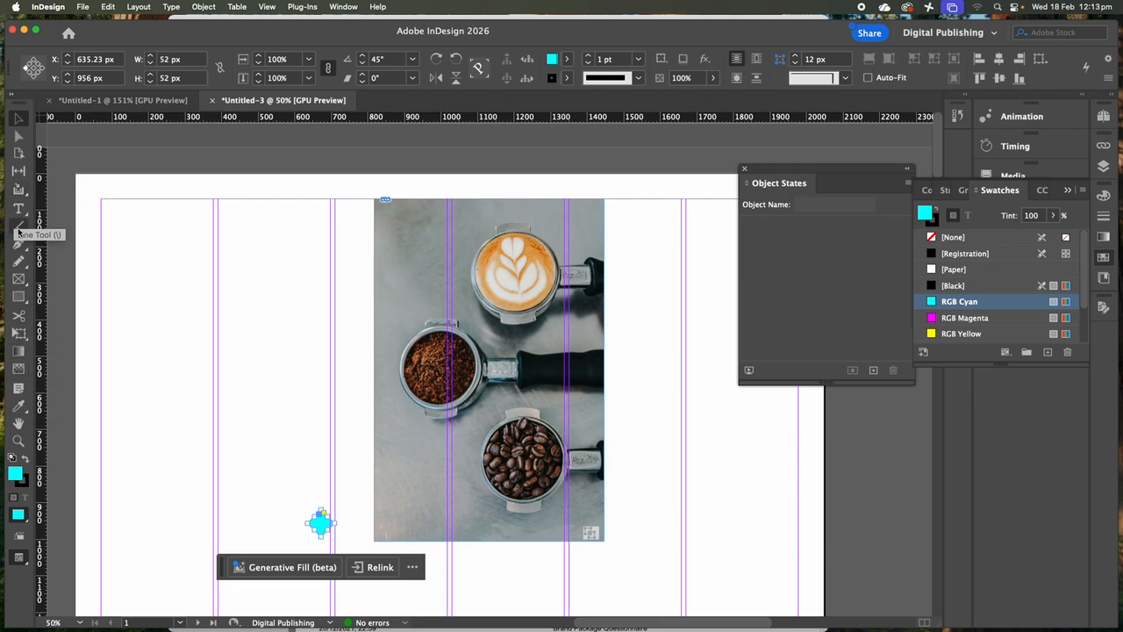
Try to cut the cyan diamond at its right corner with the Scissors tool and delete half of it.
{"action": "left_click", "coordinate": [19, 318]}
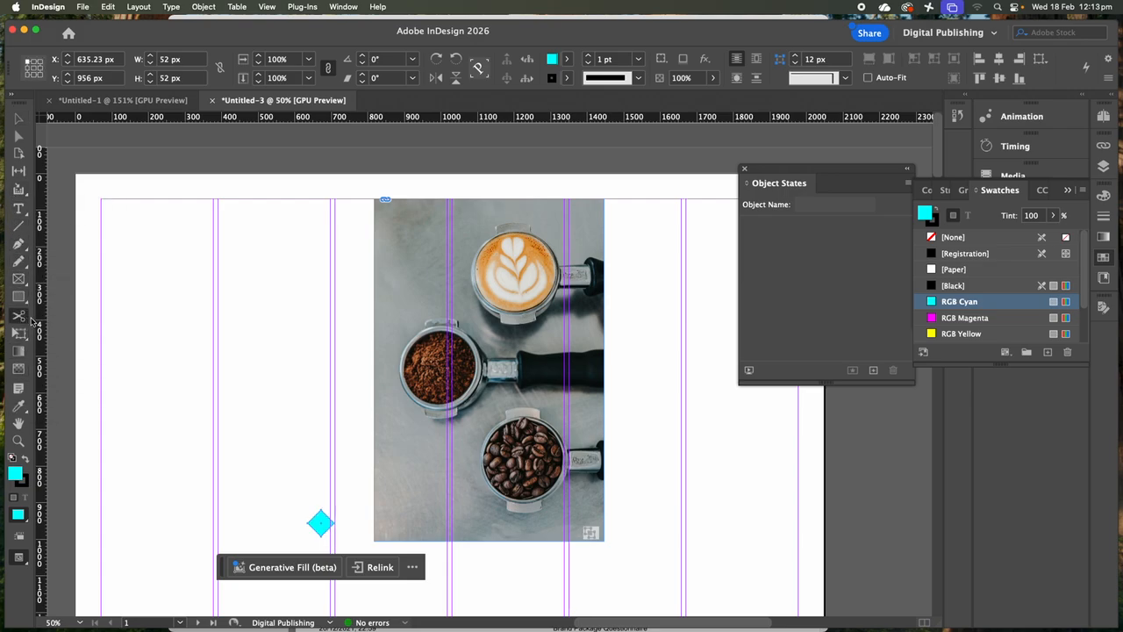
{"action": "left_click", "coordinate": [335, 523]}
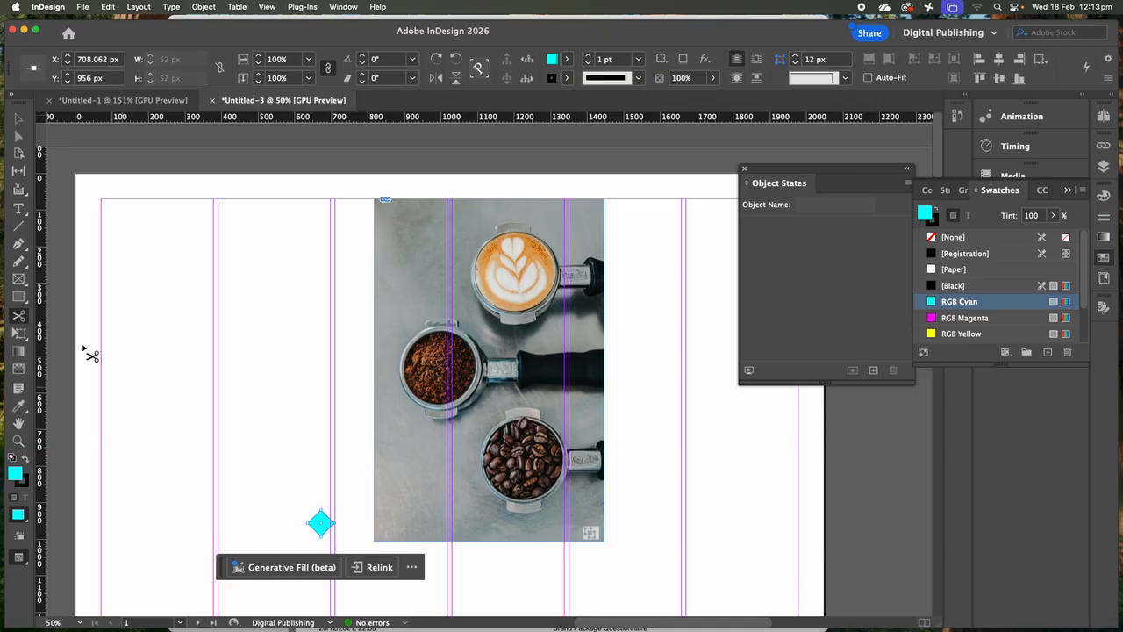
{"action": "left_click", "coordinate": [19, 136]}
{"action": "left_click", "coordinate": [336, 527]}
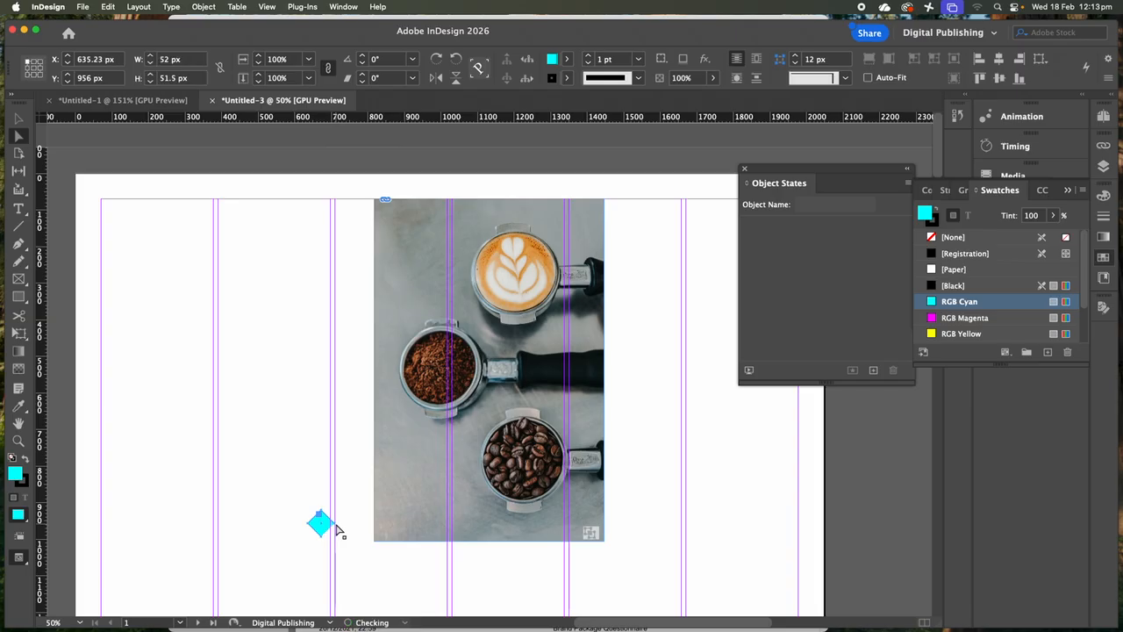
{"action": "key", "text": "Delete"}
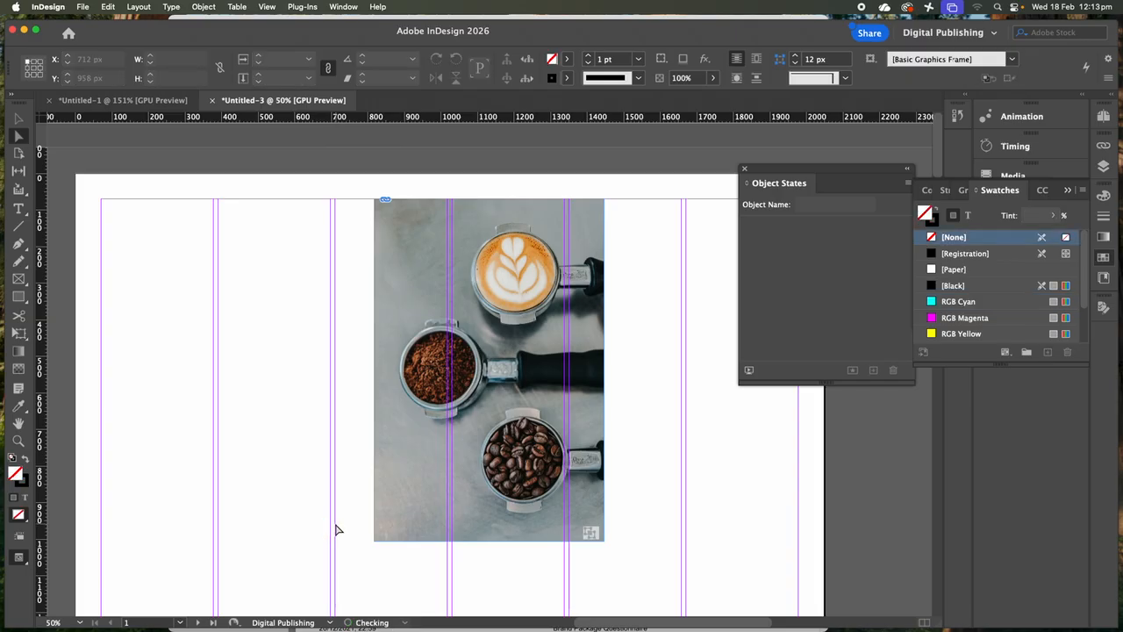
{"action": "key", "text": "super+z"}
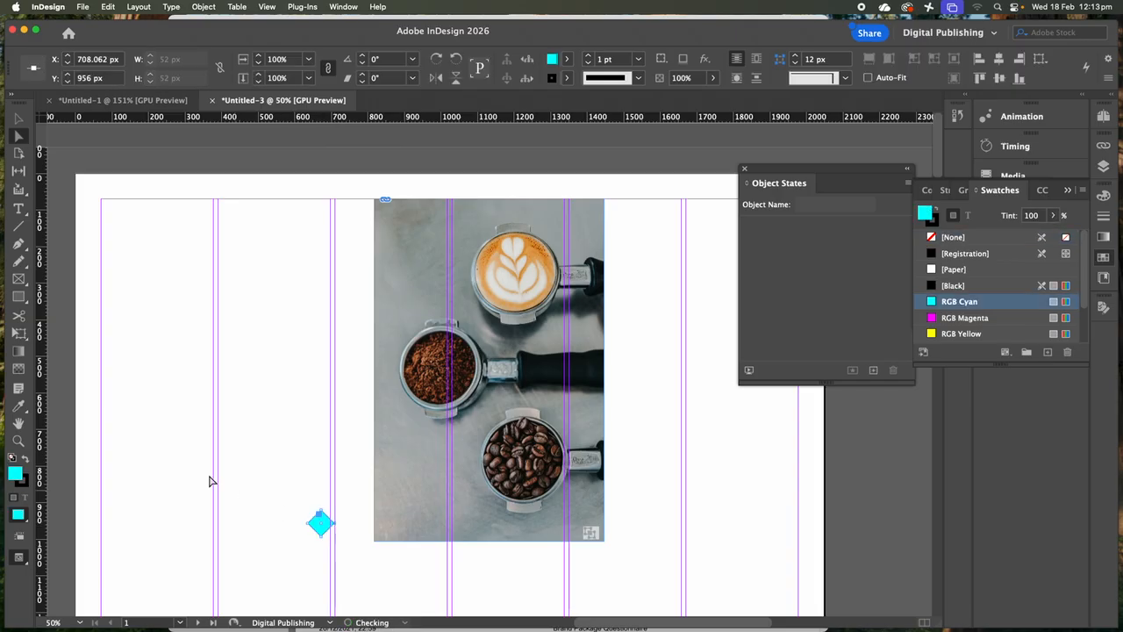
Move the cyan diamond beside the image to about X 720 px, Y 951 px and place a horizontal ruler guide at its top corner.
{"action": "key", "text": "v"}
{"action": "left_click_drag", "start_coordinate": [322, 525], "coordinate": [355, 533]}
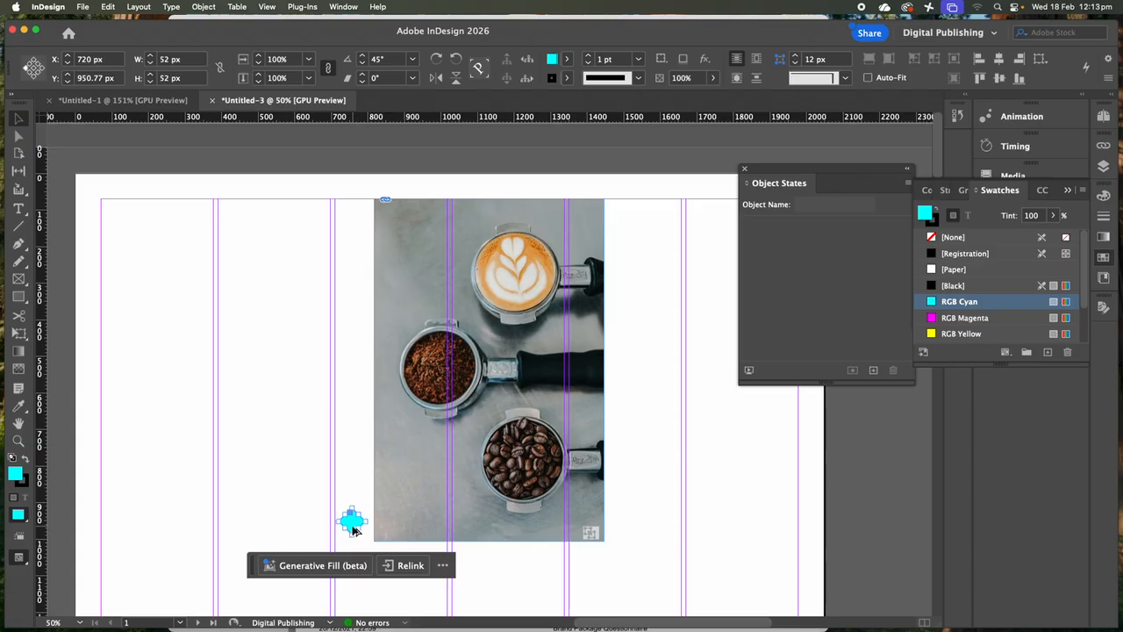
{"action": "left_click_drag", "start_coordinate": [351, 119], "coordinate": [350, 506]}
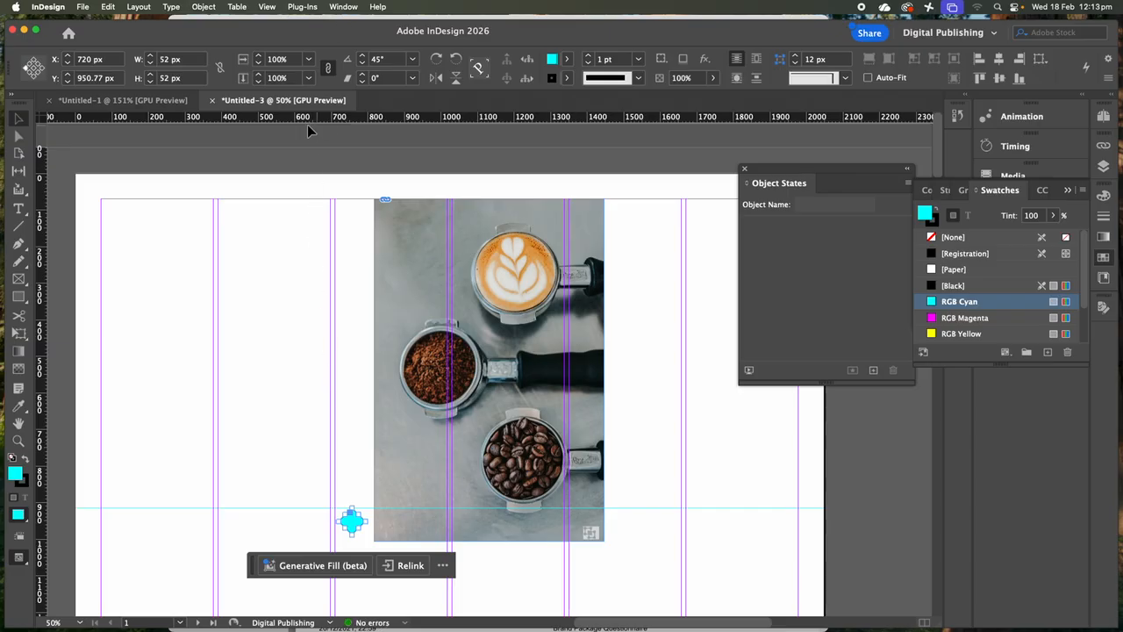
Place a horizontal ruler guide at the cyan diamond's bottom corner and duplicate the diamond beside the image's right edge at about X 1467 px, Y 951 px.
{"action": "left_click_drag", "start_coordinate": [314, 119], "coordinate": [303, 537]}
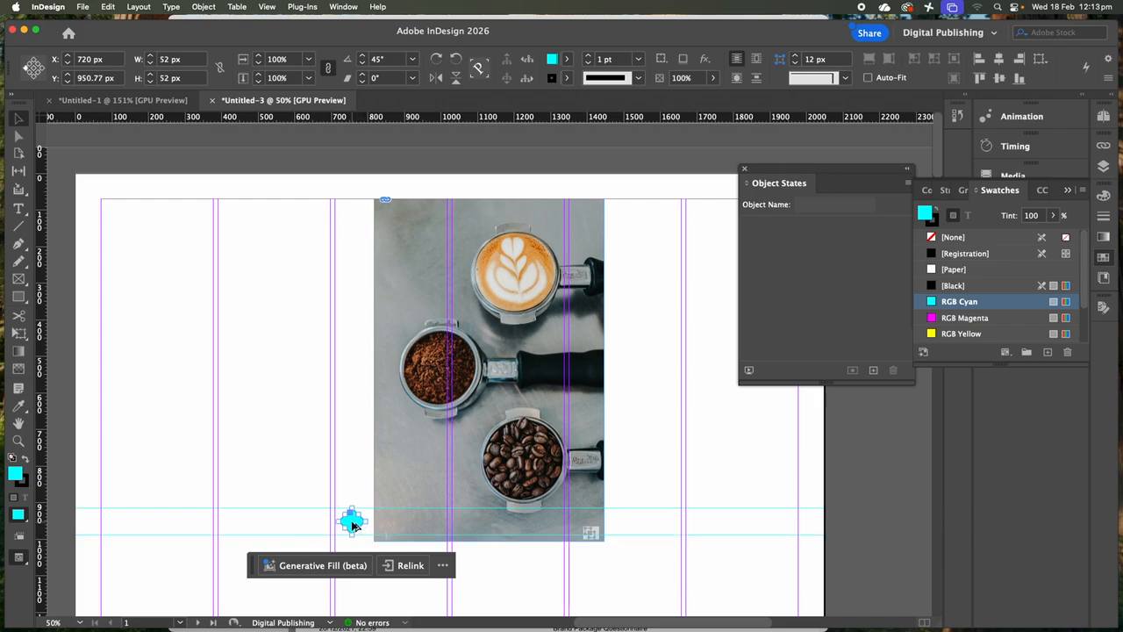
{"action": "left_click_drag", "start_coordinate": [351, 524], "coordinate": [628, 528]}
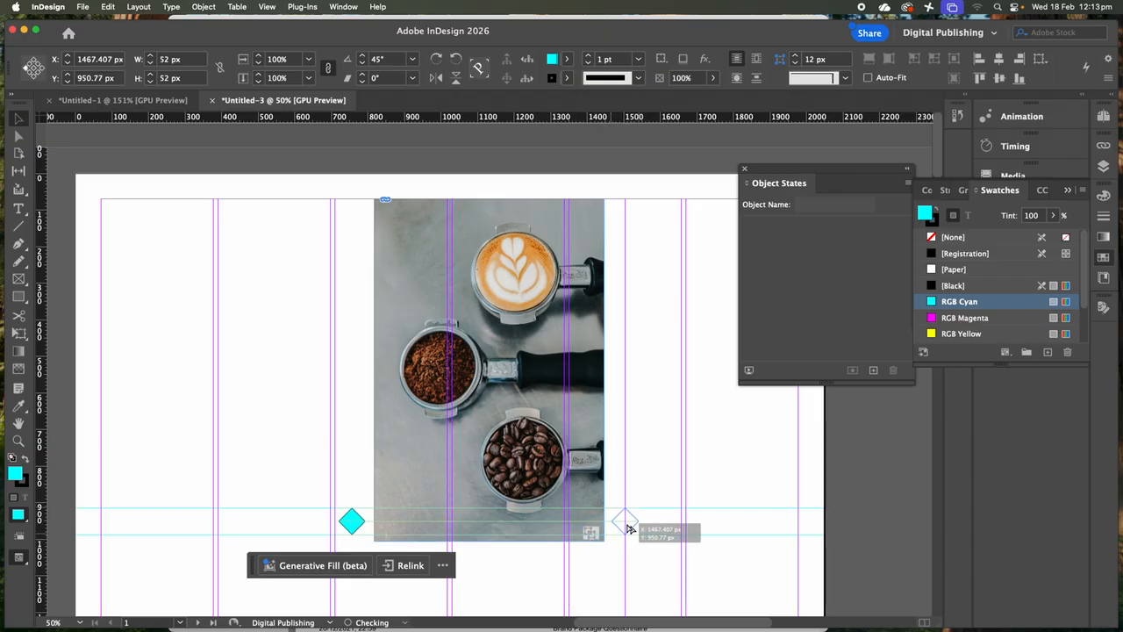
{"action": "left_click_drag", "start_coordinate": [629, 528], "coordinate": [628, 528]}
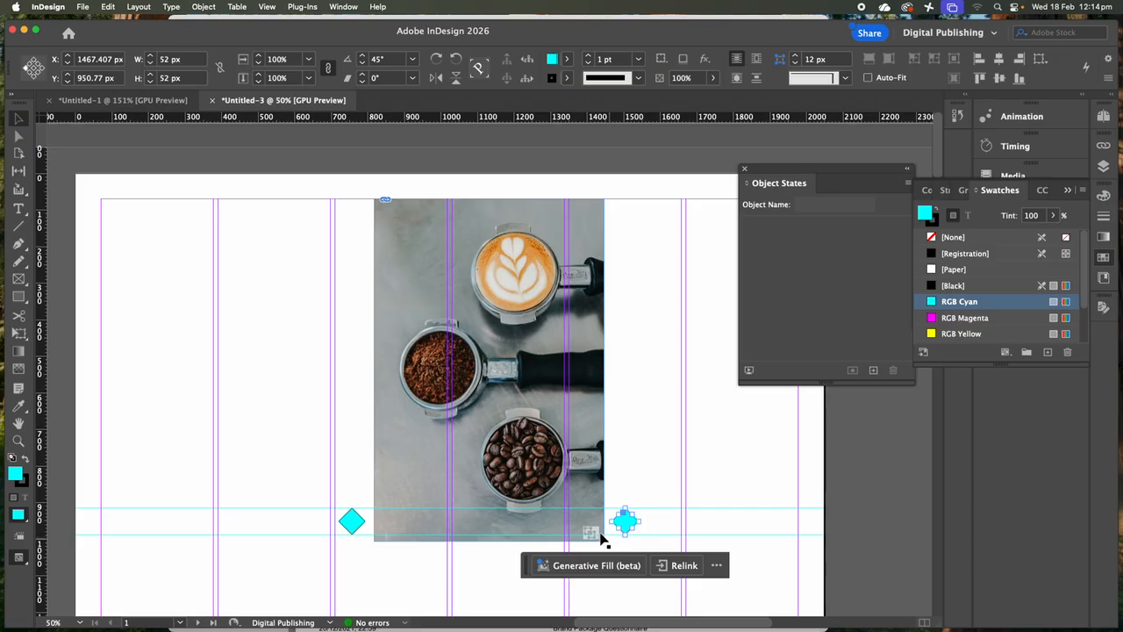
Select the diamond left of the image and open the Buttons and Forms settings in the empty area beside the image.
{"action": "left_click", "coordinate": [351, 521]}
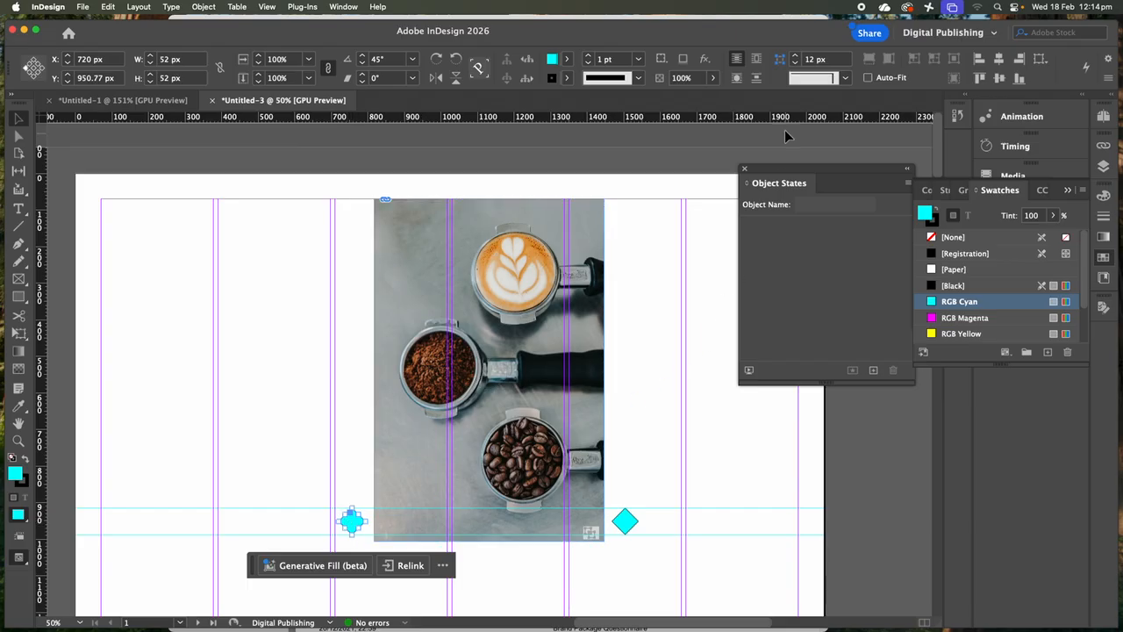
{"action": "left_click_drag", "start_coordinate": [775, 170], "coordinate": [759, 140]}
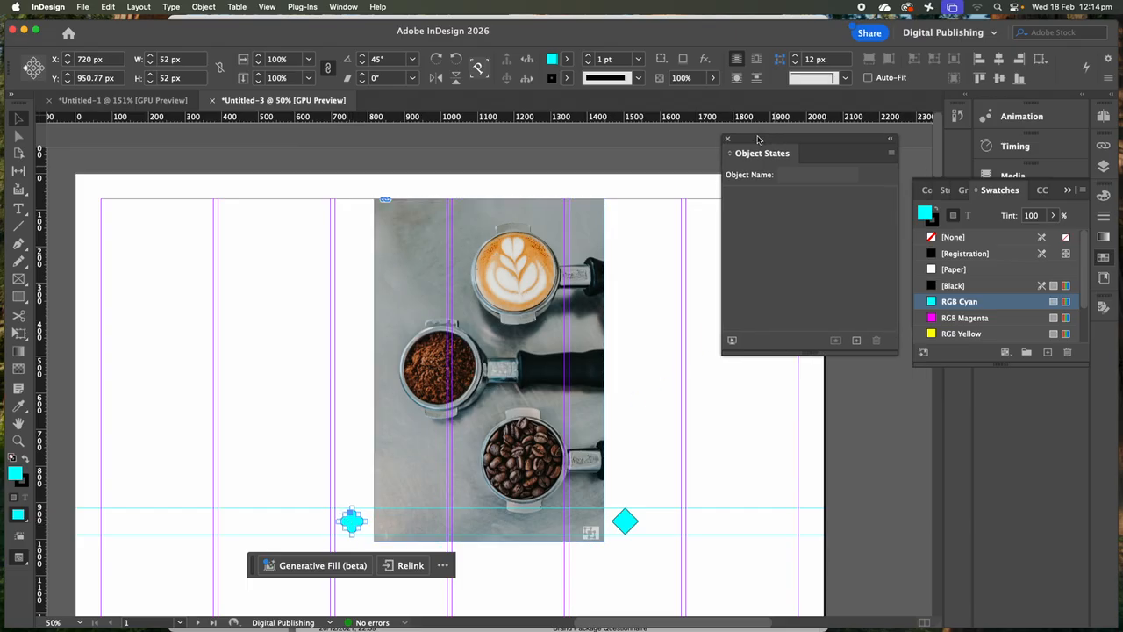
{"action": "left_click", "coordinate": [344, 8]}
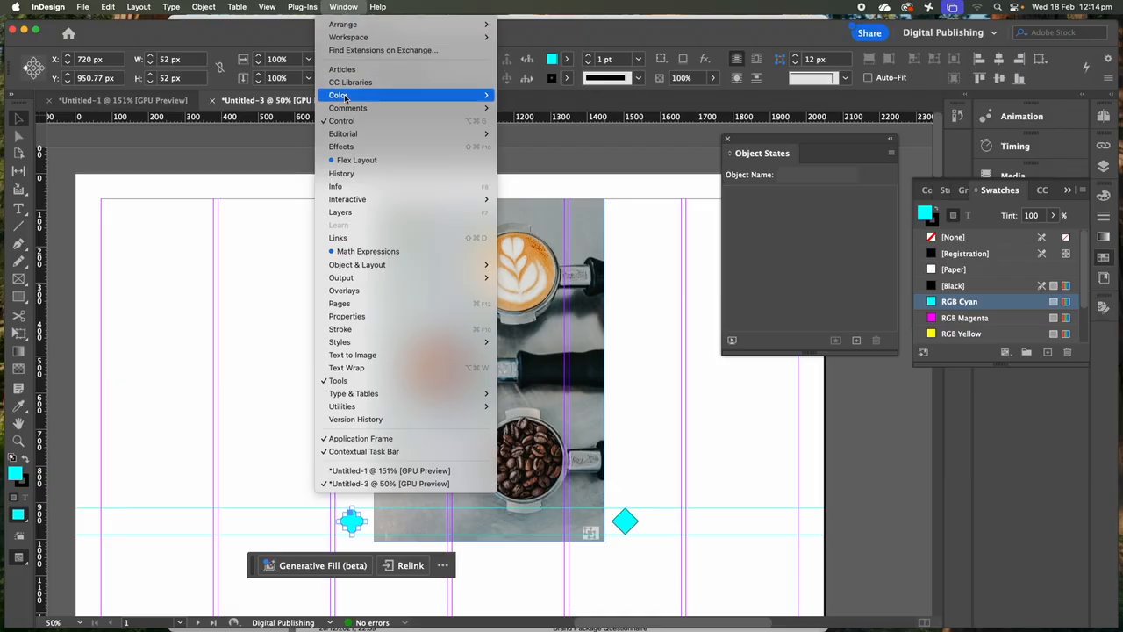
{"action": "mouse_move", "coordinate": [357, 202]}
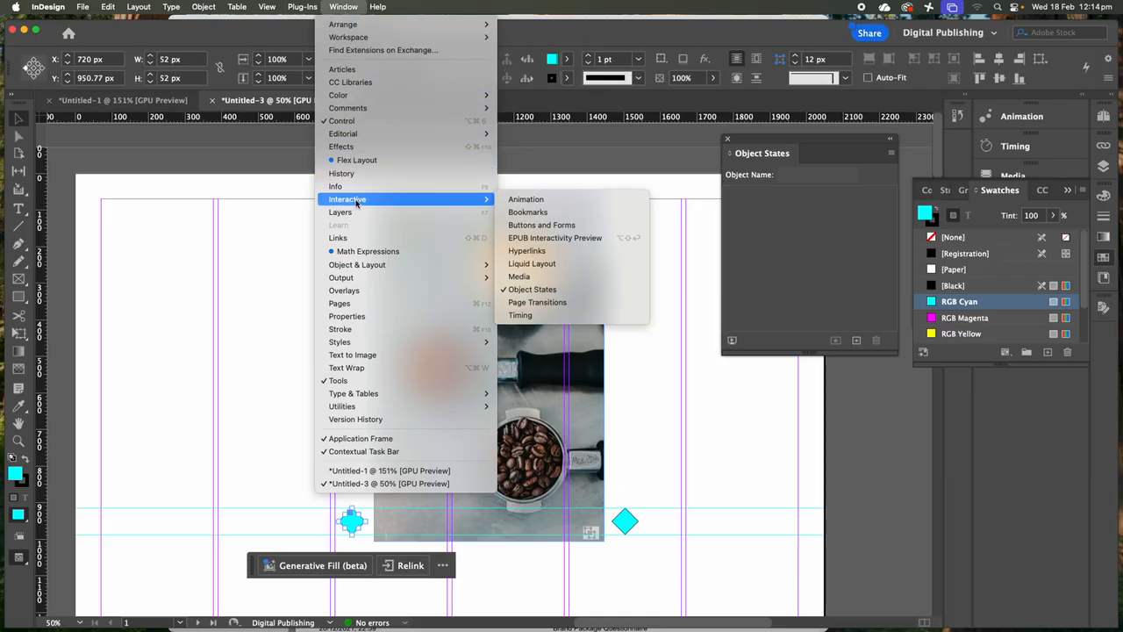
{"action": "left_click", "coordinate": [535, 224]}
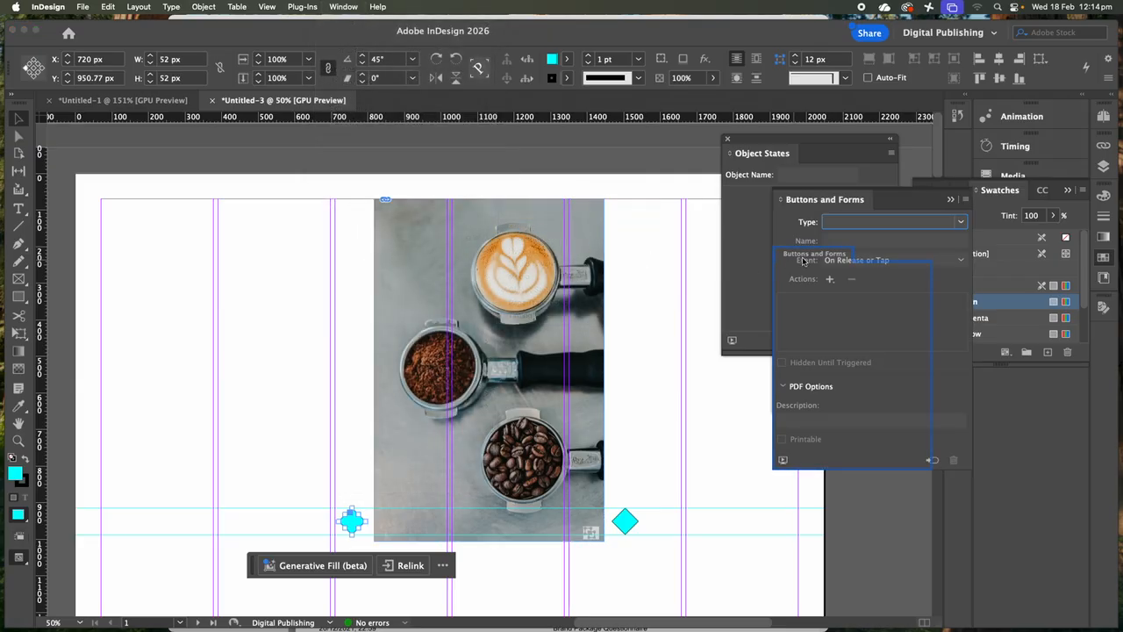
{"action": "left_click_drag", "start_coordinate": [808, 199], "coordinate": [133, 164]}
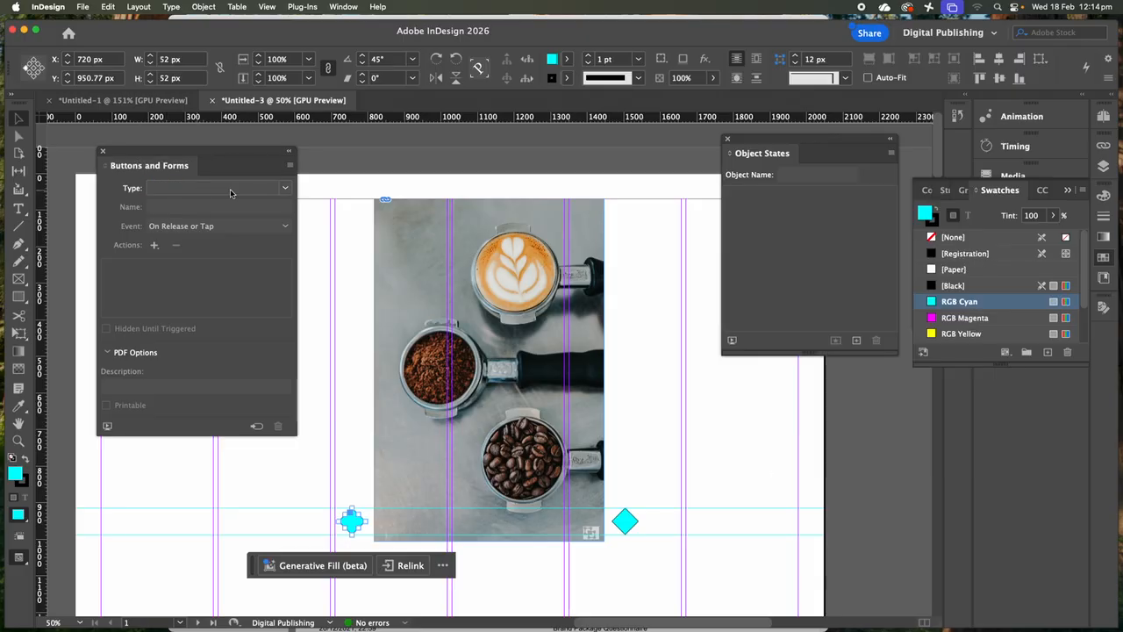
Convert the diamond left of the image into a button with a Go To Previous State action on release or tap for Multi-state 1.
{"action": "left_click", "coordinate": [285, 189]}
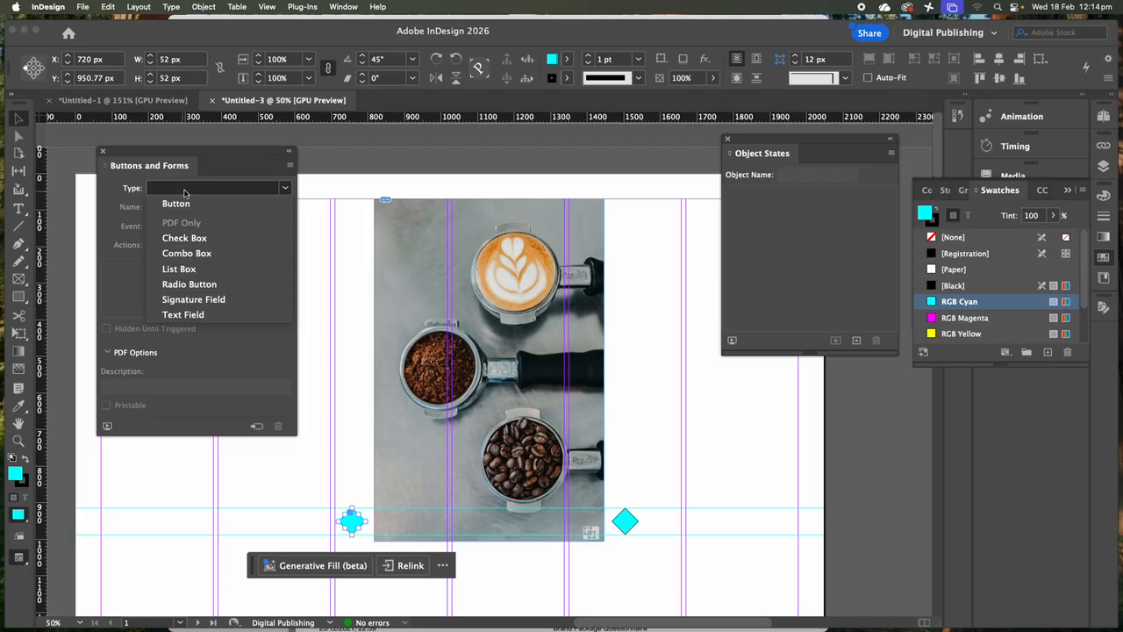
{"action": "left_click", "coordinate": [256, 191]}
{"action": "left_click", "coordinate": [285, 190]}
{"action": "left_click", "coordinate": [180, 205]}
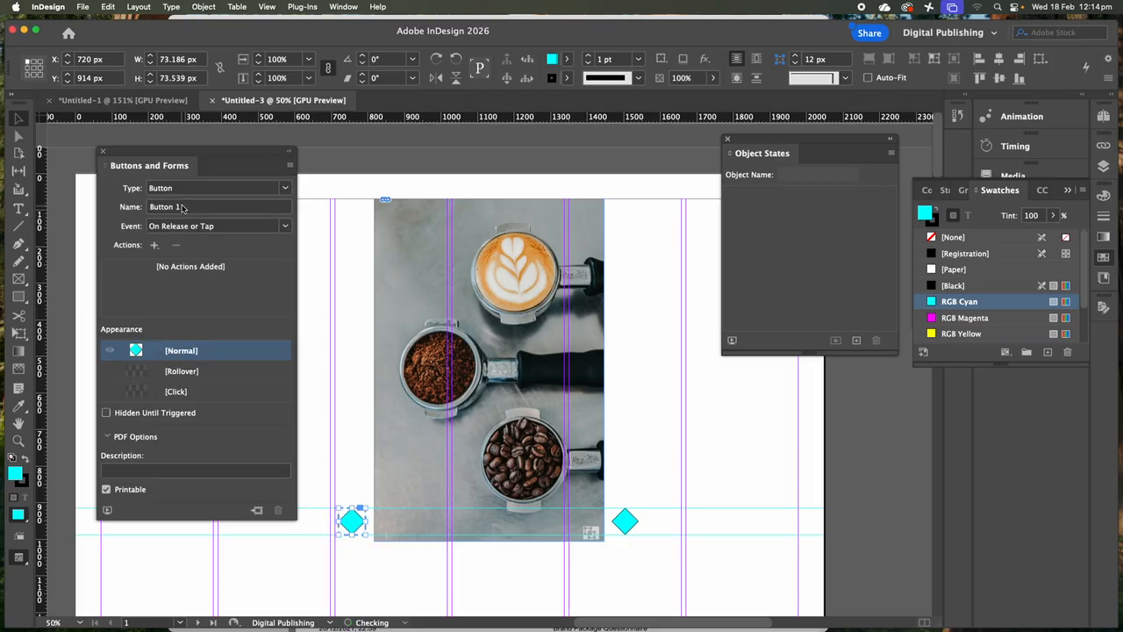
{"action": "left_click", "coordinate": [155, 246]}
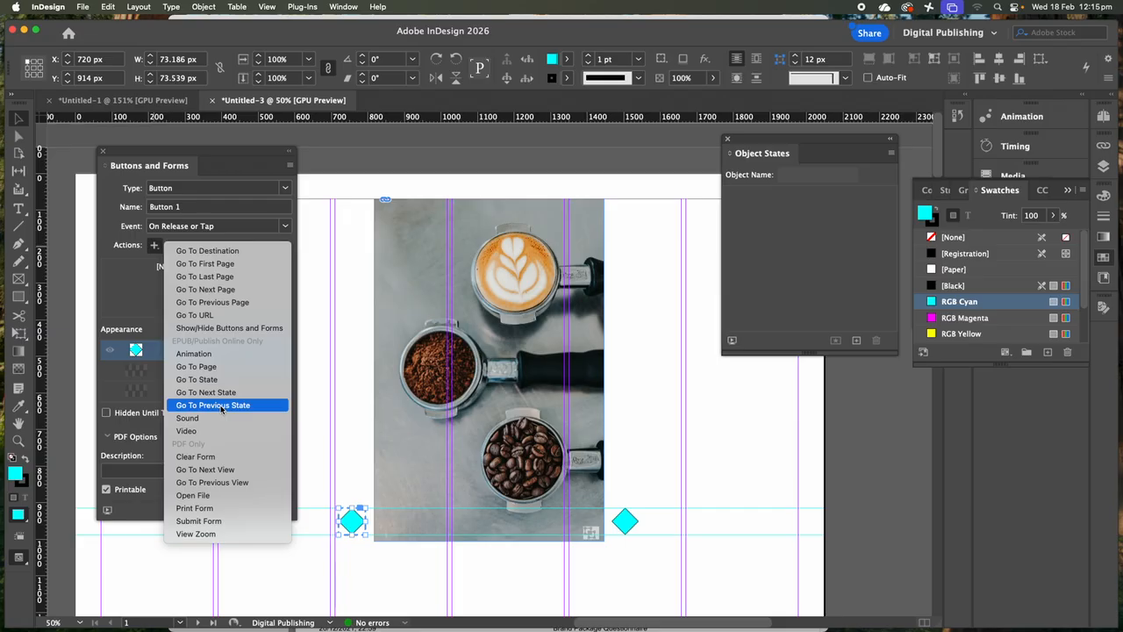
{"action": "left_click", "coordinate": [222, 406]}
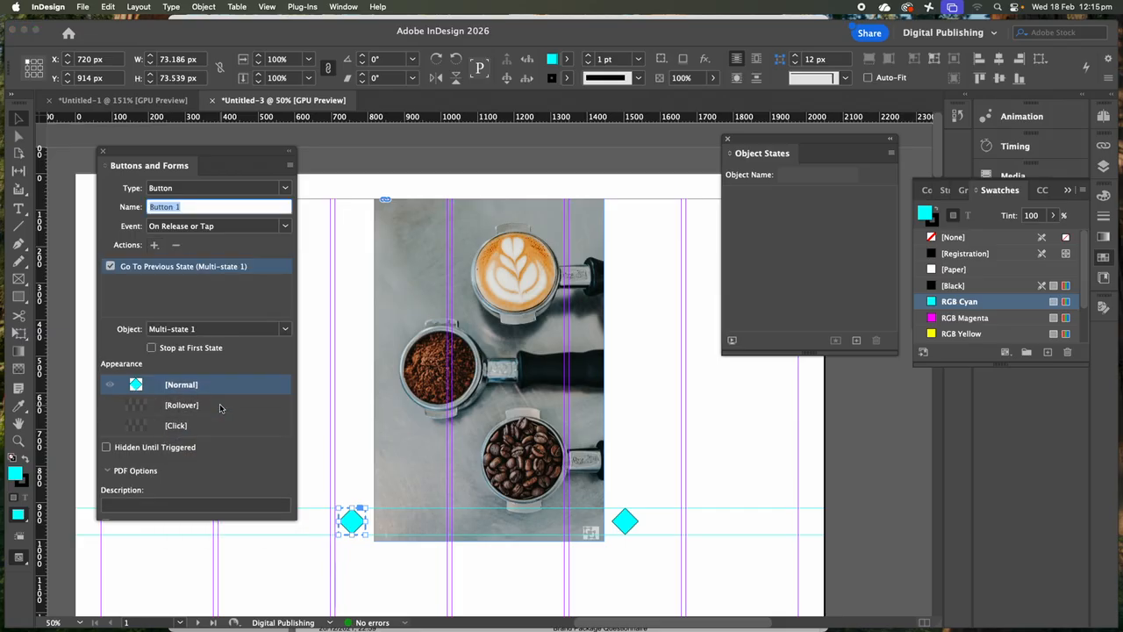
Convert the diamond right of the image into a button with a Go To Next State action on release or tap for Multi-state 1.
{"action": "left_click", "coordinate": [626, 523]}
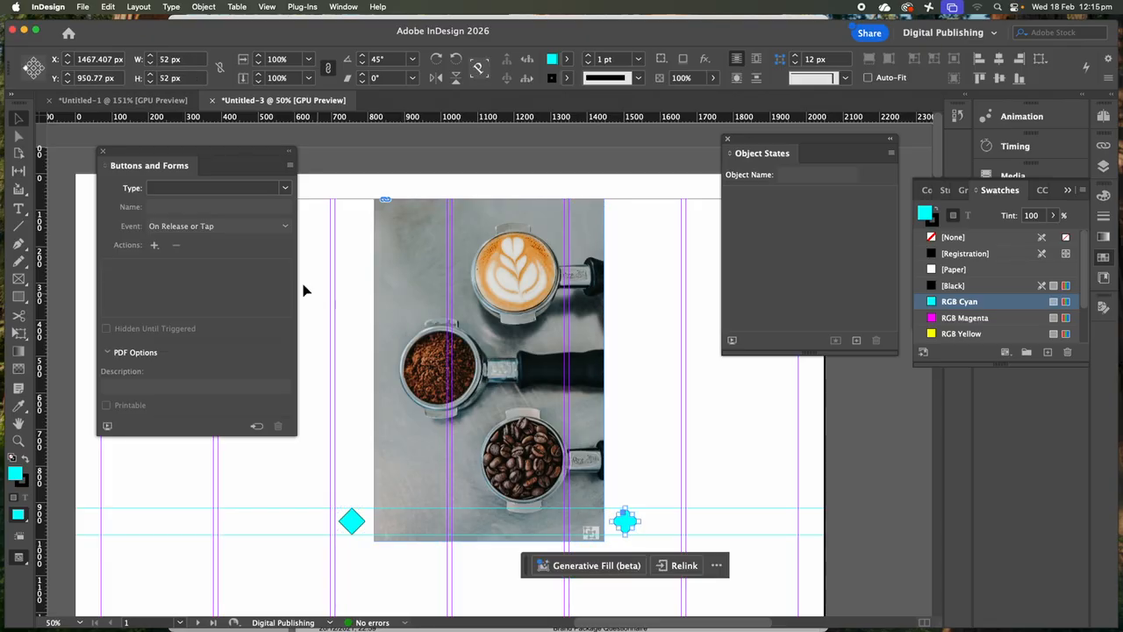
{"action": "left_click", "coordinate": [284, 189]}
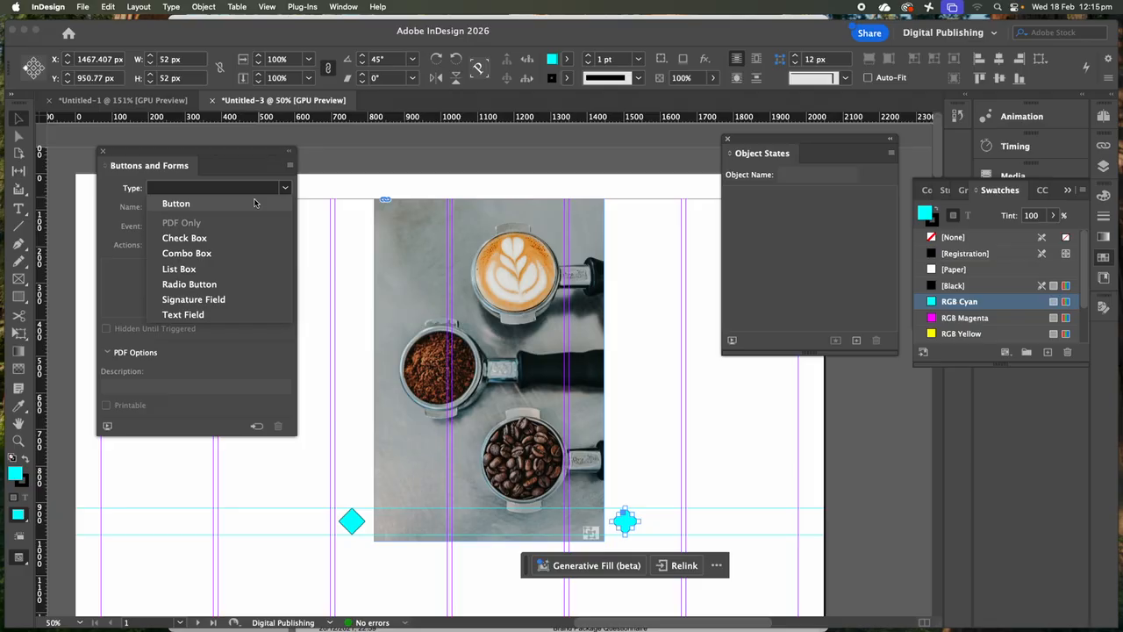
{"action": "left_click", "coordinate": [180, 205]}
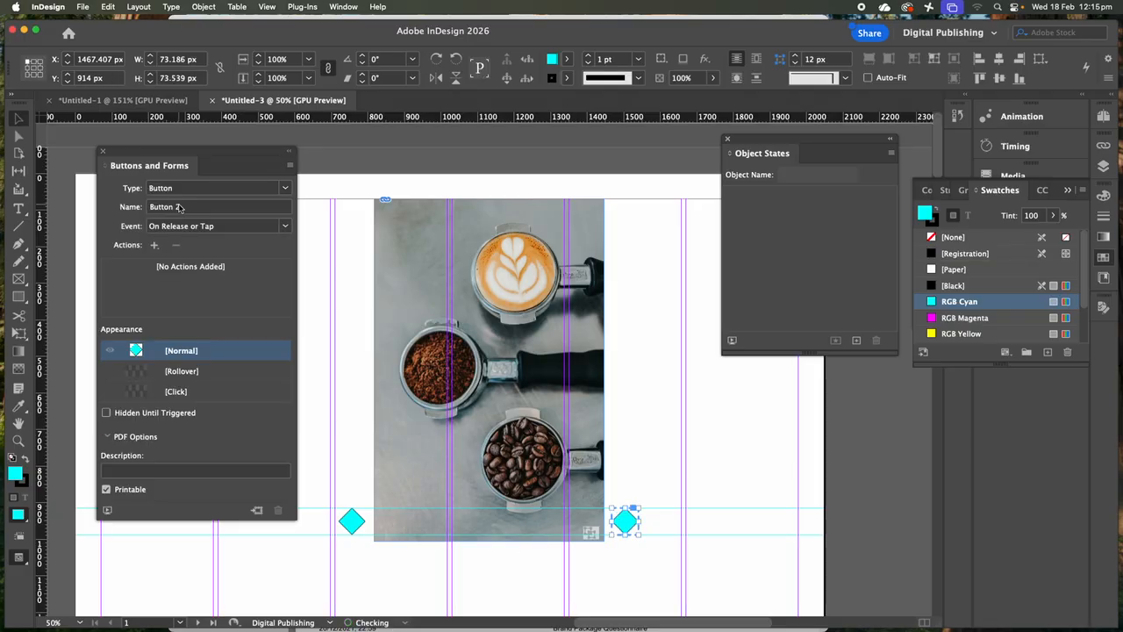
{"action": "left_click", "coordinate": [154, 246]}
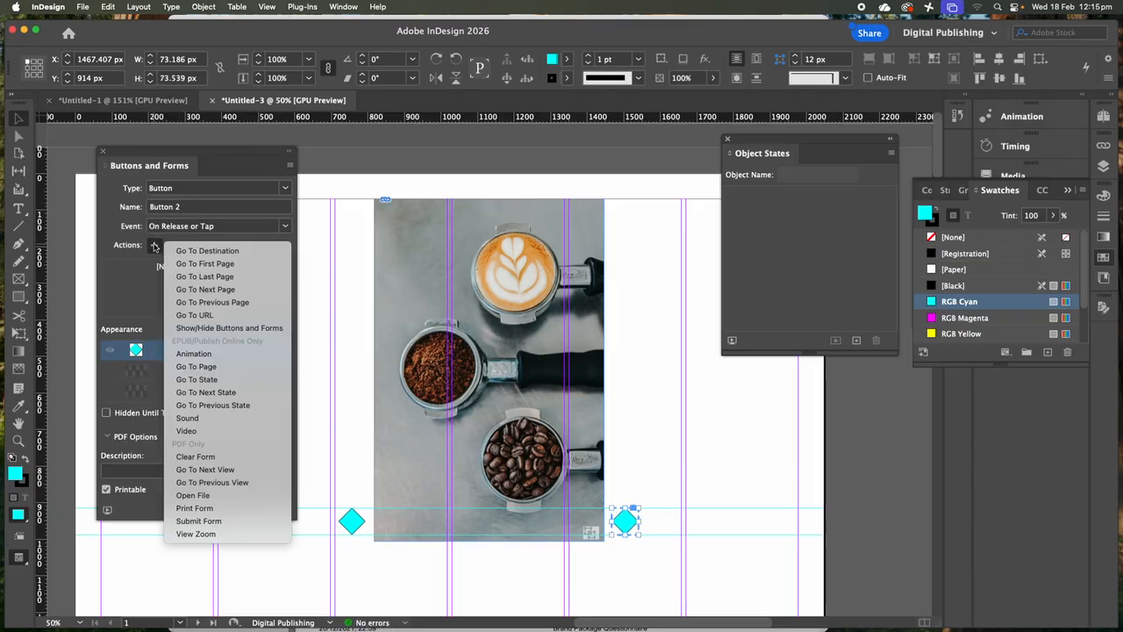
{"action": "left_click", "coordinate": [190, 393]}
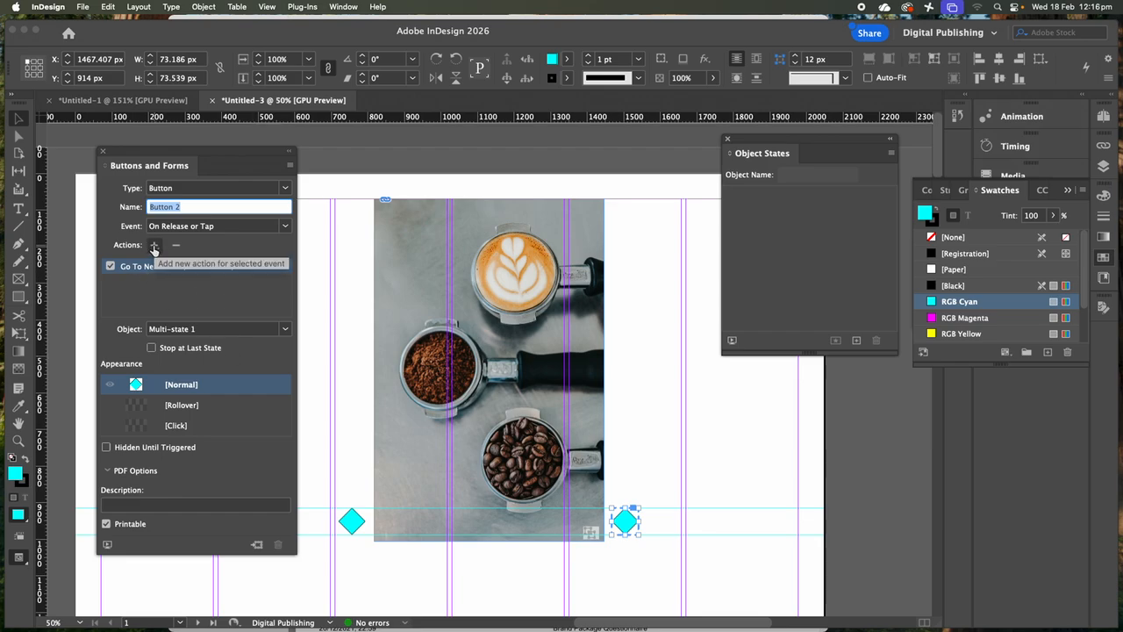
{"action": "left_click", "coordinate": [155, 248]}
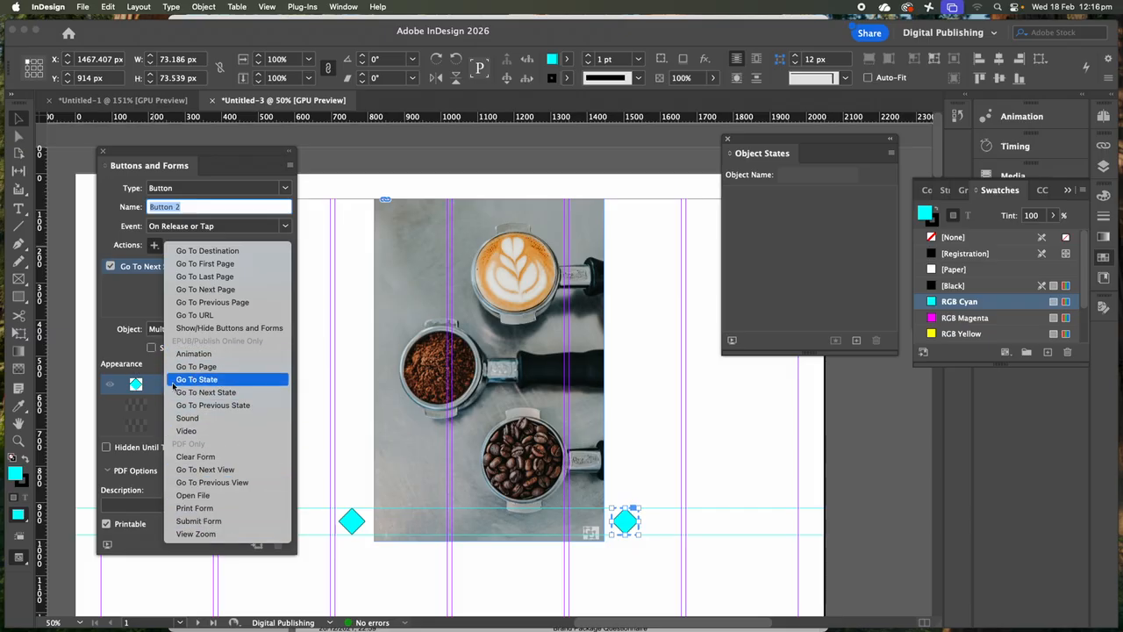
{"action": "left_click", "coordinate": [317, 283]}
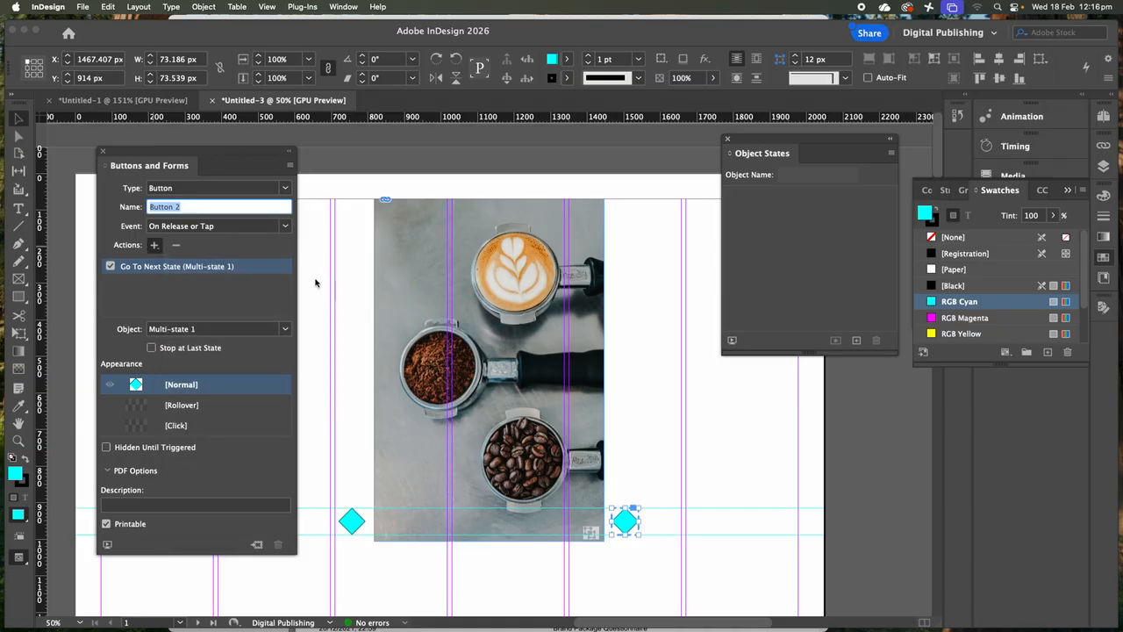
Open the EPUB Interactivity Preview of the page and enlarge it for viewing the slide show.
{"action": "left_click", "coordinate": [107, 546]}
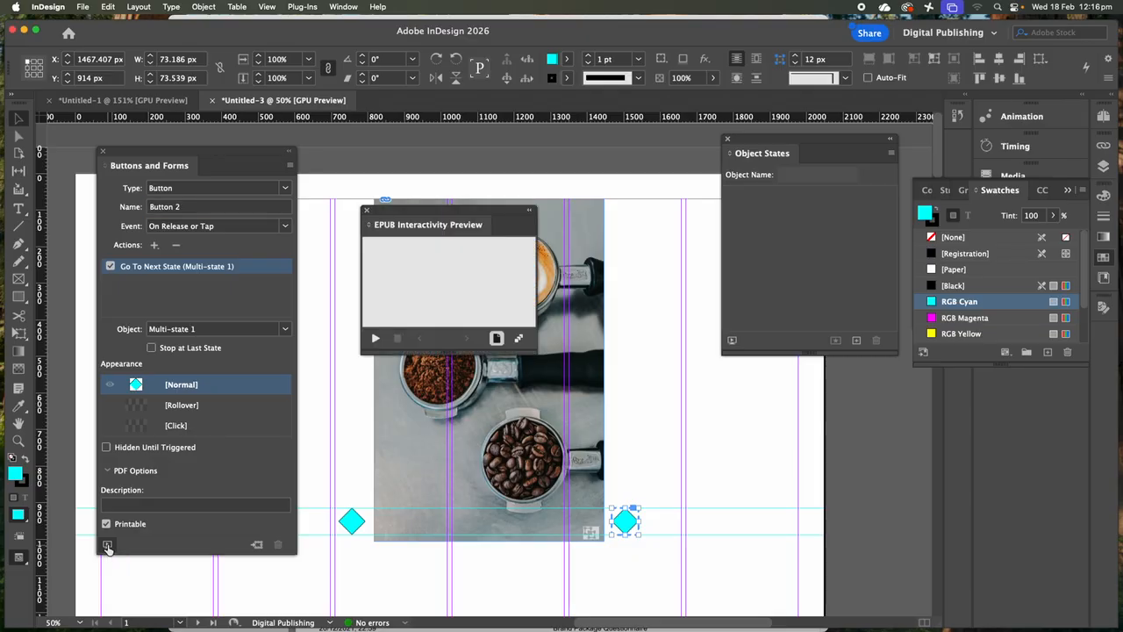
{"action": "left_click_drag", "start_coordinate": [535, 354], "coordinate": [800, 607]}
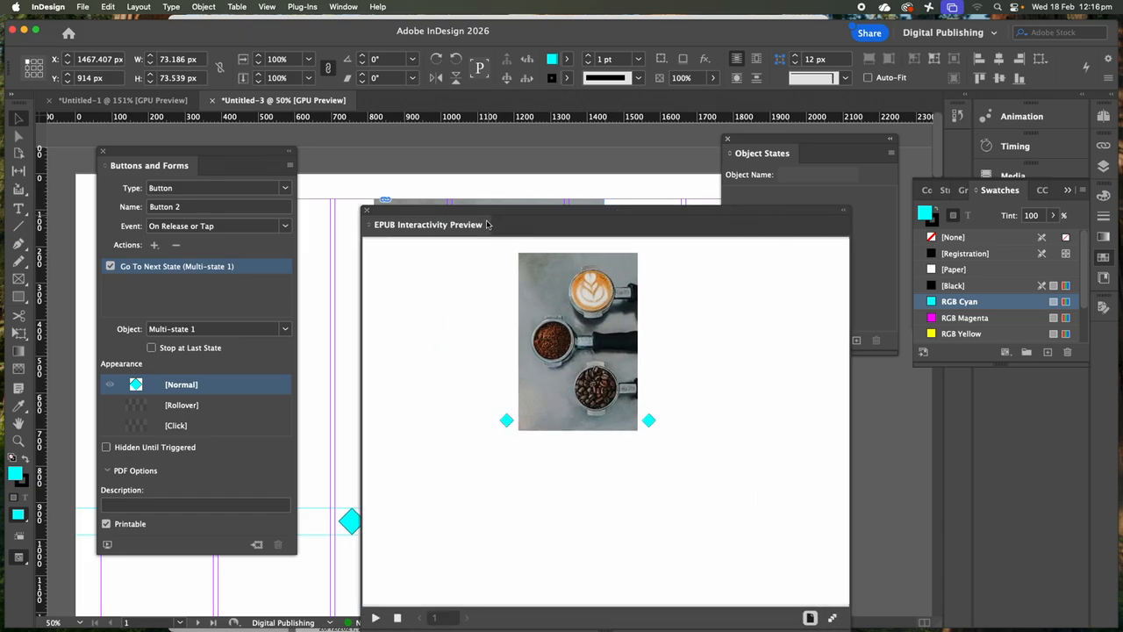
{"action": "left_click_drag", "start_coordinate": [480, 209], "coordinate": [337, 93]}
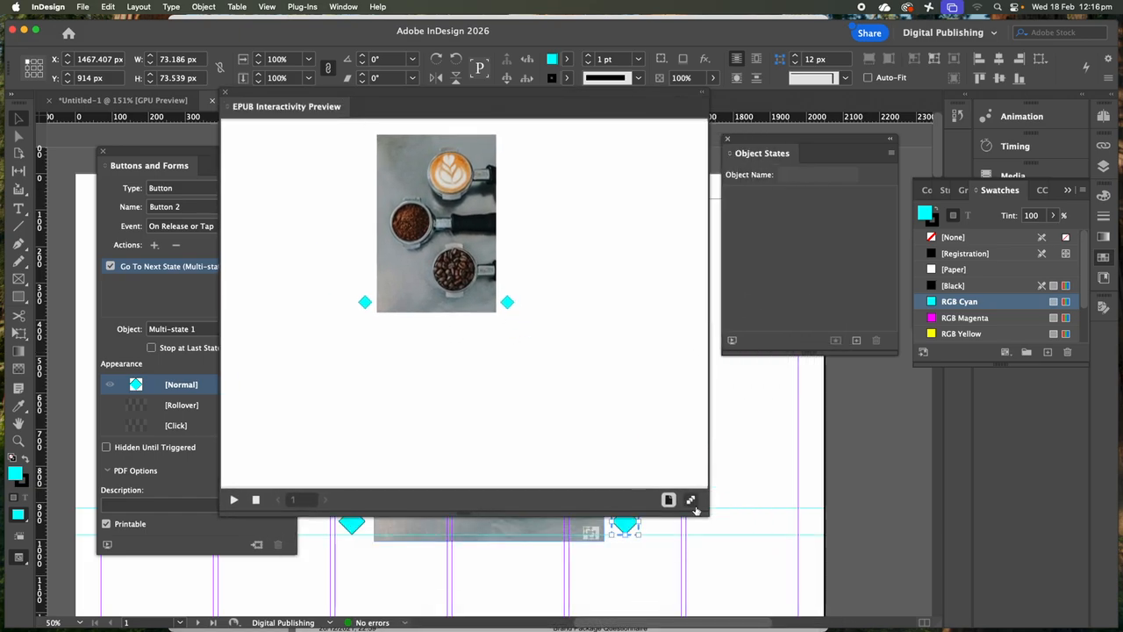
{"action": "left_click_drag", "start_coordinate": [707, 513], "coordinate": [851, 623]}
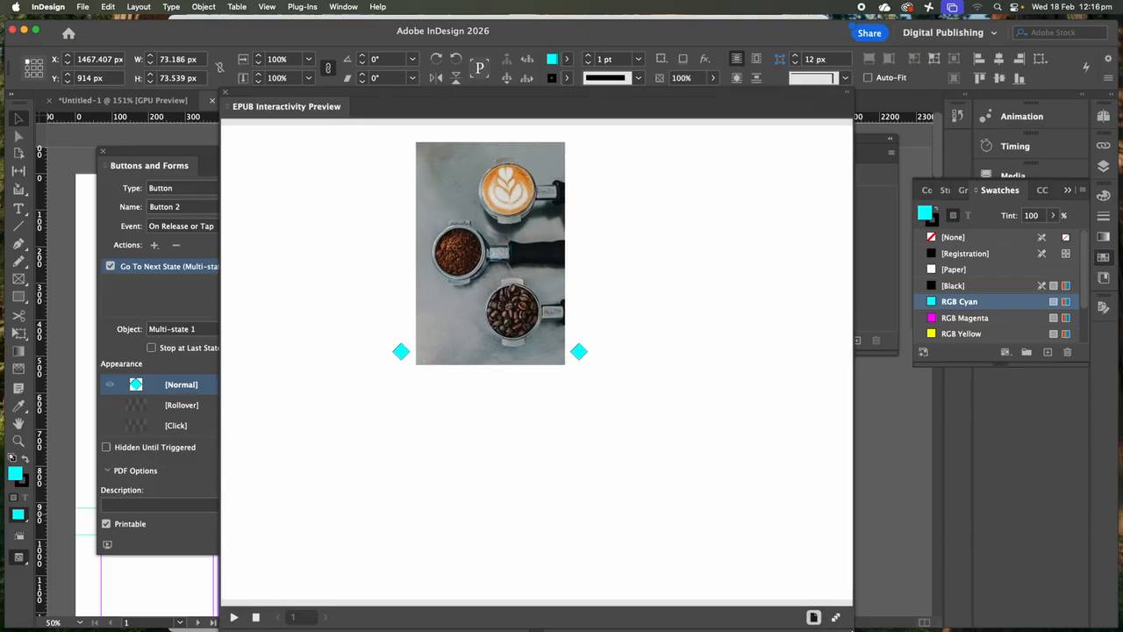
Test both diamond buttons in the preview by running the coffee slide show forward and backward several times.
{"action": "left_click", "coordinate": [593, 367]}
{"action": "left_click", "coordinate": [594, 367]}
{"action": "left_click", "coordinate": [593, 367]}
{"action": "left_click", "coordinate": [593, 367]}
{"action": "left_click", "coordinate": [594, 368]}
{"action": "left_click", "coordinate": [593, 366]}
{"action": "left_click", "coordinate": [593, 367]}
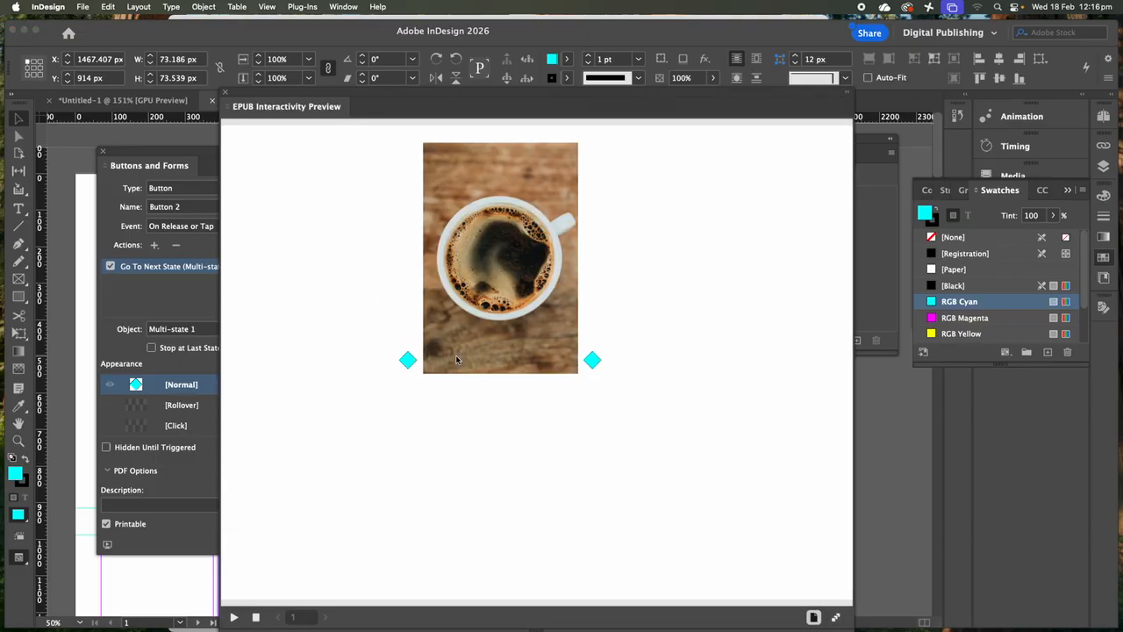
{"action": "left_click", "coordinate": [408, 363]}
{"action": "left_click", "coordinate": [408, 363]}
{"action": "left_click", "coordinate": [408, 363]}
{"action": "left_click", "coordinate": [408, 364]}
{"action": "left_click", "coordinate": [595, 364]}
{"action": "left_click", "coordinate": [595, 364]}
{"action": "left_click", "coordinate": [595, 364]}
{"action": "left_click", "coordinate": [594, 365]}
{"action": "left_click", "coordinate": [594, 364]}
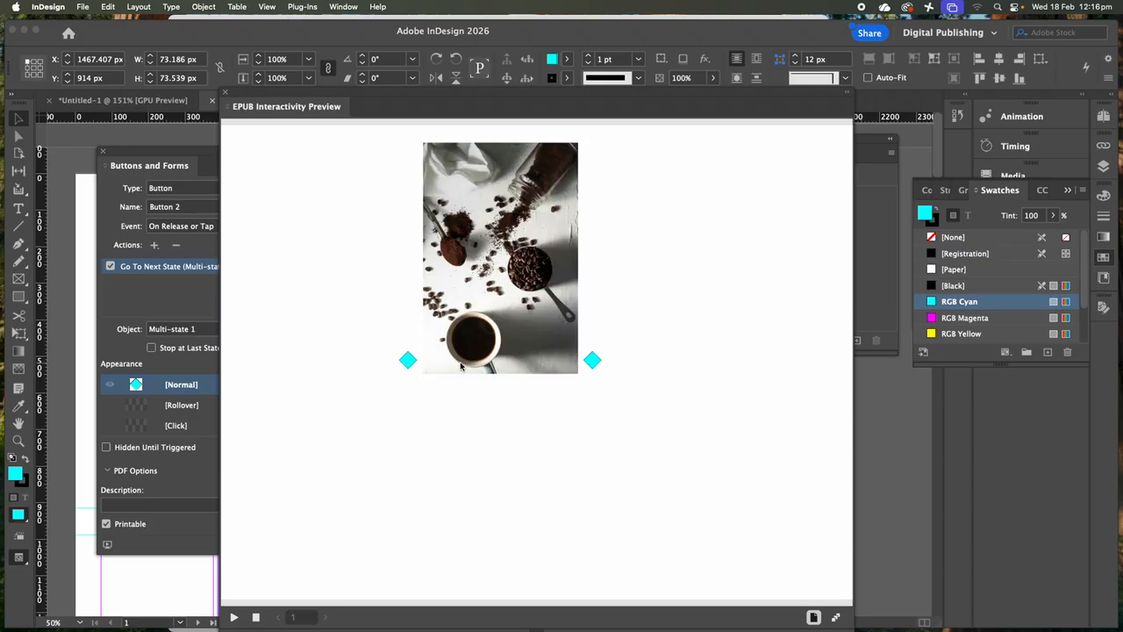
{"action": "left_click", "coordinate": [407, 363]}
{"action": "left_click", "coordinate": [407, 363]}
{"action": "left_click", "coordinate": [407, 363]}
{"action": "left_click", "coordinate": [407, 364]}
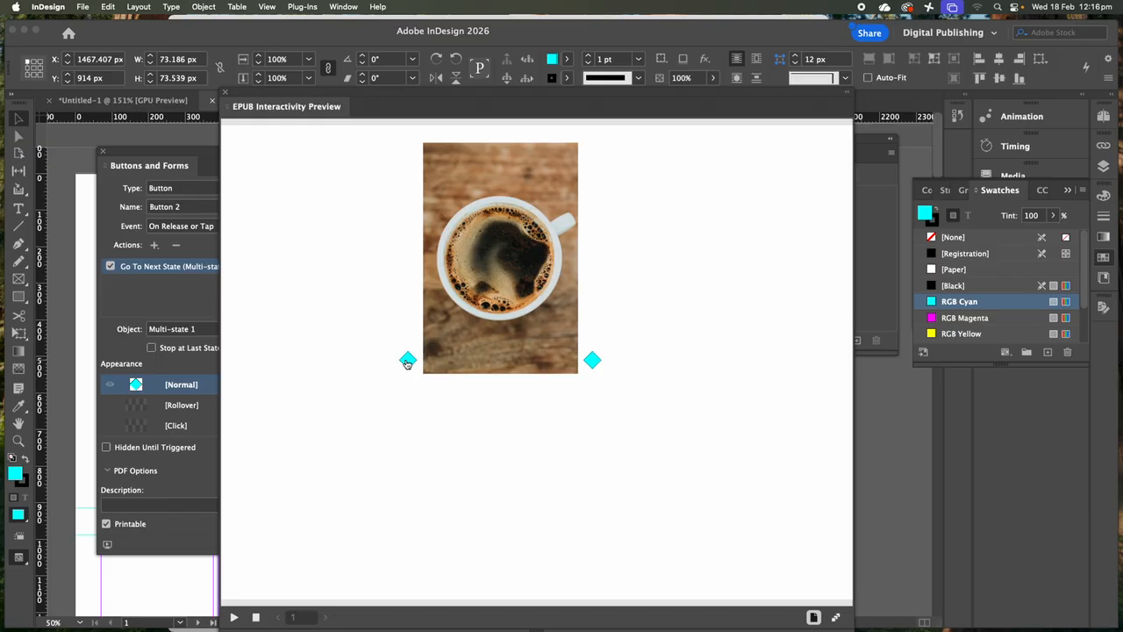
{"action": "left_click", "coordinate": [595, 364]}
{"action": "left_click", "coordinate": [595, 365]}
{"action": "left_click", "coordinate": [595, 364]}
{"action": "left_click", "coordinate": [595, 364]}
{"action": "left_click", "coordinate": [595, 364]}
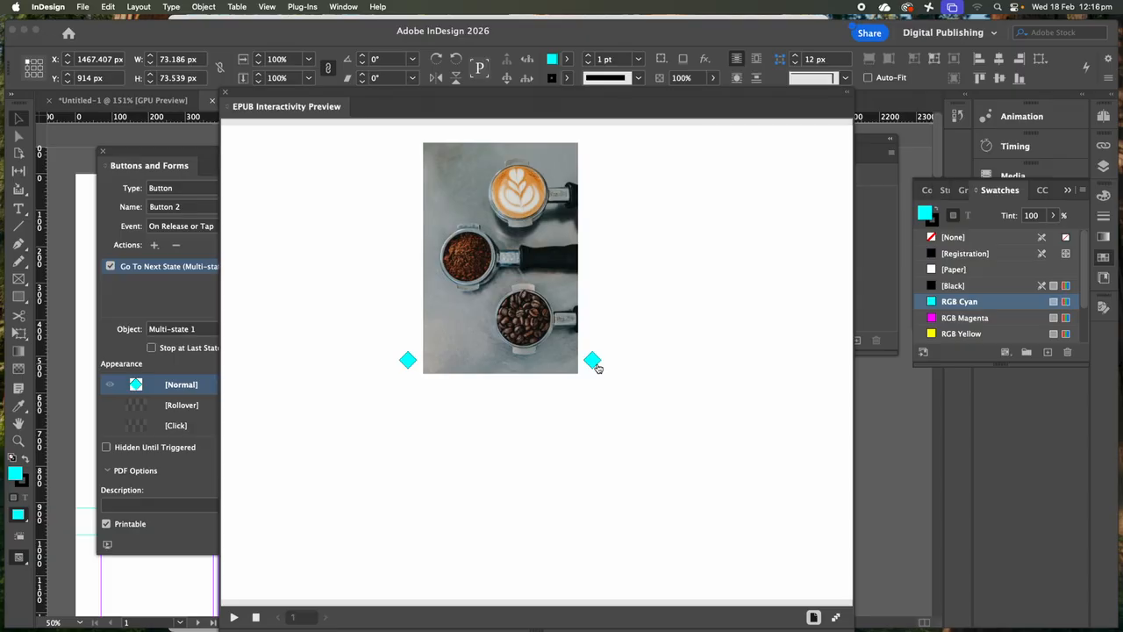
{"action": "left_click", "coordinate": [595, 364]}
{"action": "left_click", "coordinate": [595, 364]}
{"action": "left_click", "coordinate": [595, 364]}
{"action": "left_click", "coordinate": [408, 366]}
{"action": "left_click", "coordinate": [408, 367]}
{"action": "left_click", "coordinate": [408, 366]}
{"action": "left_click", "coordinate": [408, 367]}
{"action": "left_click", "coordinate": [593, 365]}
{"action": "left_click", "coordinate": [592, 365]}
{"action": "left_click", "coordinate": [592, 365]}
{"action": "left_click", "coordinate": [592, 365]}
{"action": "left_click", "coordinate": [592, 365]}
{"action": "left_click", "coordinate": [592, 367]}
{"action": "left_click", "coordinate": [407, 361]}
{"action": "left_click", "coordinate": [407, 361]}
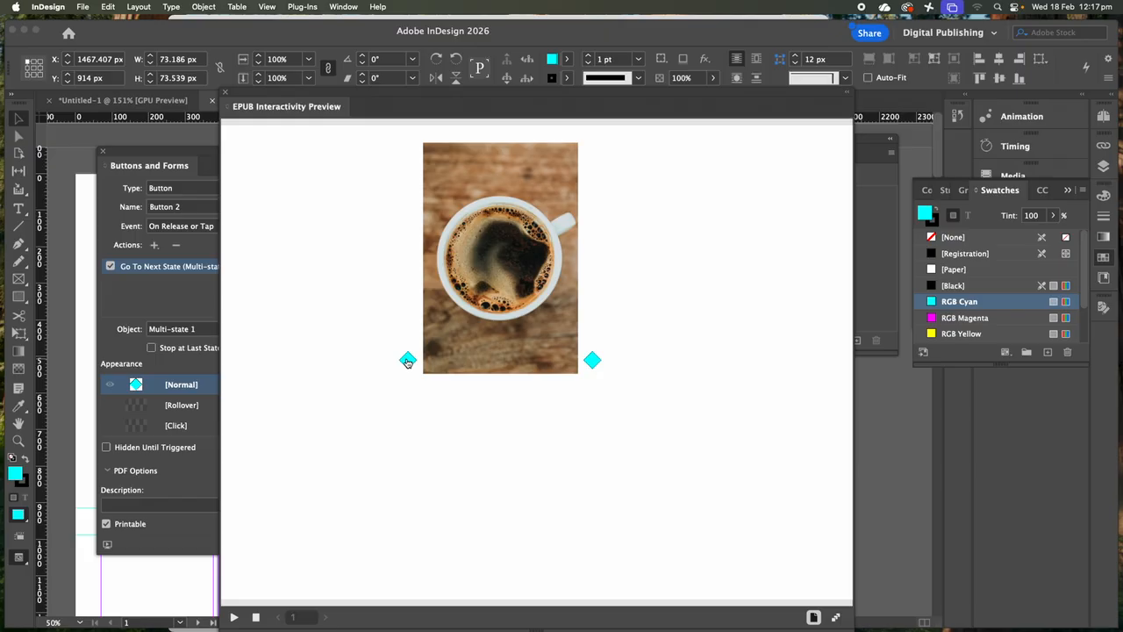
Alternate between the next and previous diamond buttons in the preview to check how each one changes the image.
{"action": "left_click", "coordinate": [592, 360]}
{"action": "left_click", "coordinate": [407, 362]}
{"action": "left_click", "coordinate": [594, 362]}
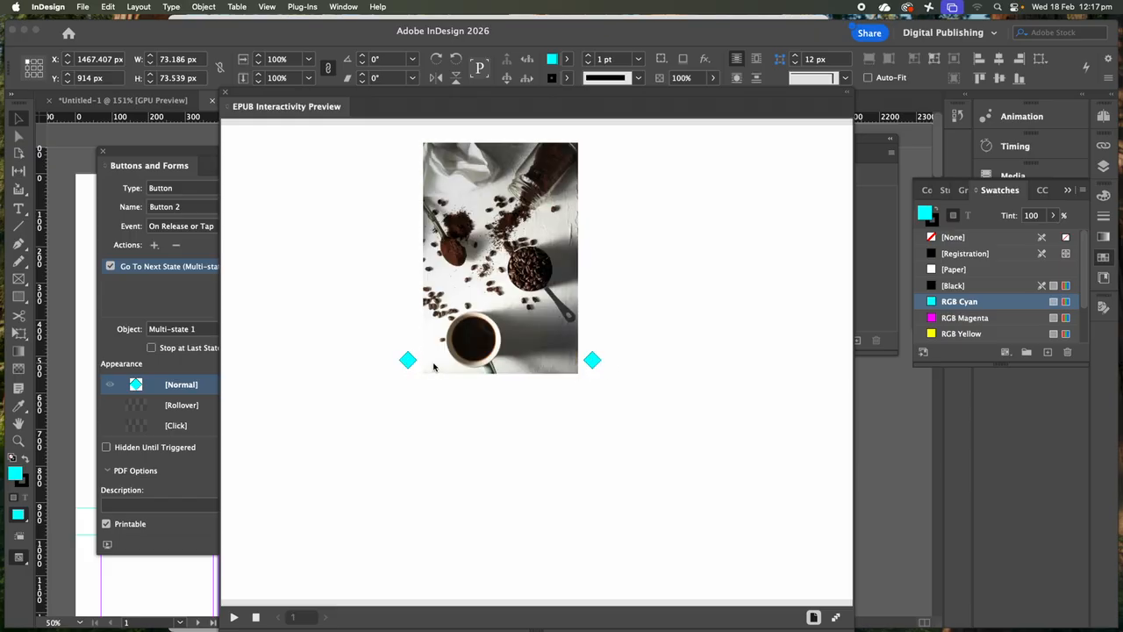
{"action": "left_click", "coordinate": [407, 361]}
{"action": "left_click", "coordinate": [592, 361]}
{"action": "left_click", "coordinate": [593, 363]}
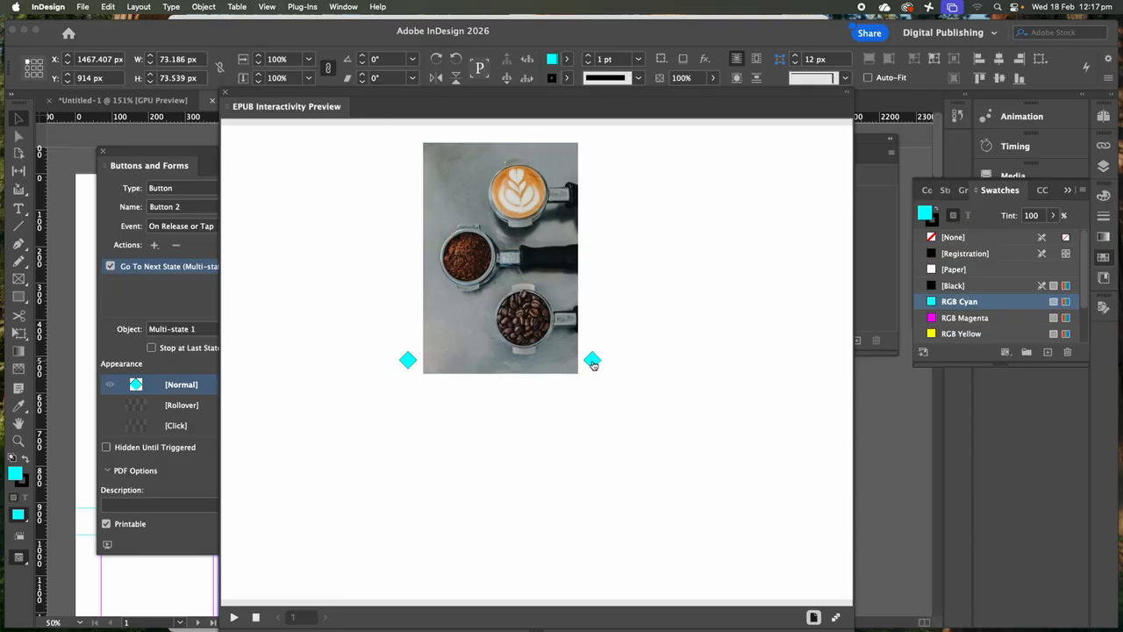
{"action": "left_click", "coordinate": [407, 361]}
{"action": "left_click", "coordinate": [408, 362]}
{"action": "left_click", "coordinate": [590, 361]}
{"action": "left_click", "coordinate": [592, 361]}
{"action": "left_click", "coordinate": [407, 361]}
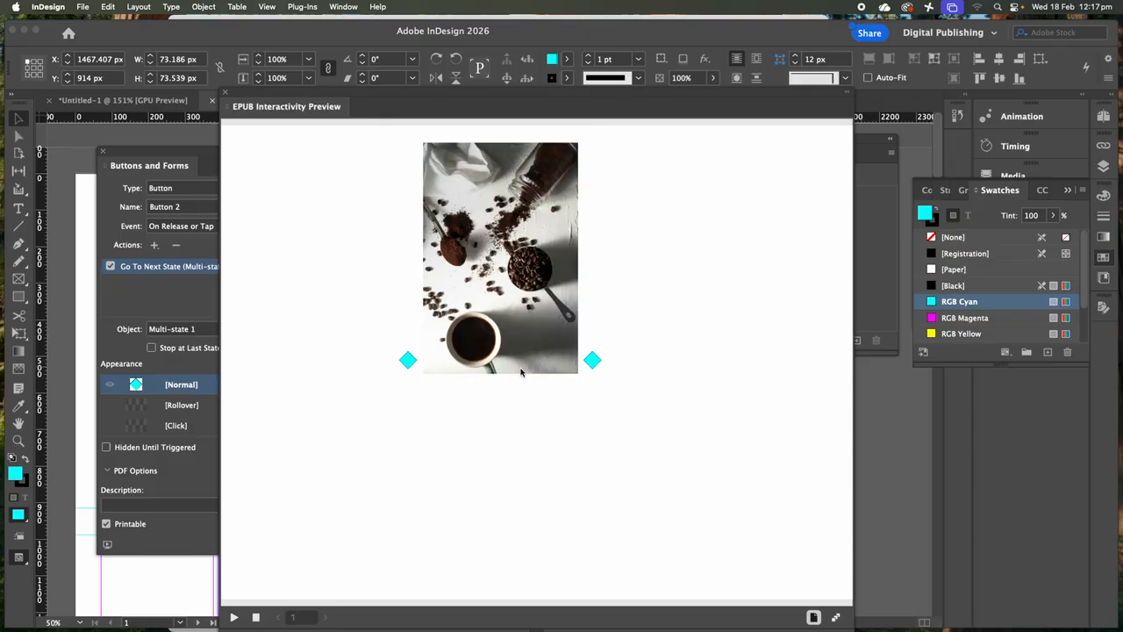
{"action": "left_click", "coordinate": [592, 361]}
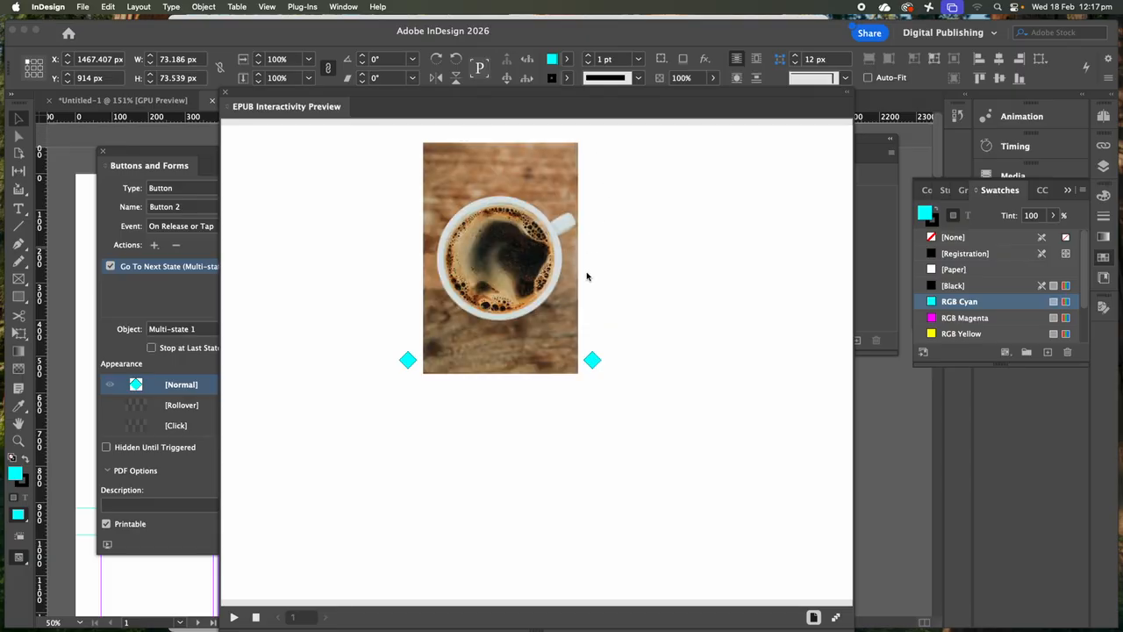
Check continuous looping by stepping repeatedly back through the coffee images and then repeatedly forward.
{"action": "left_click", "coordinate": [408, 362]}
{"action": "left_click", "coordinate": [408, 362]}
{"action": "left_click", "coordinate": [408, 362]}
{"action": "left_click", "coordinate": [408, 362]}
{"action": "left_click", "coordinate": [408, 362]}
{"action": "left_click", "coordinate": [408, 362]}
{"action": "left_click", "coordinate": [408, 362]}
{"action": "left_click", "coordinate": [408, 362]}
{"action": "left_click", "coordinate": [408, 361]}
{"action": "left_click", "coordinate": [408, 361]}
{"action": "left_click", "coordinate": [408, 362]}
{"action": "left_click", "coordinate": [408, 361]}
{"action": "left_click", "coordinate": [593, 365]}
{"action": "left_click", "coordinate": [595, 368]}
{"action": "left_click", "coordinate": [594, 368]}
{"action": "left_click", "coordinate": [594, 368]}
{"action": "left_click", "coordinate": [594, 367]}
{"action": "left_click", "coordinate": [594, 368]}
{"action": "left_click", "coordinate": [594, 368]}
{"action": "left_click", "coordinate": [594, 368]}
{"action": "left_click", "coordinate": [594, 367]}
{"action": "left_click", "coordinate": [593, 364]}
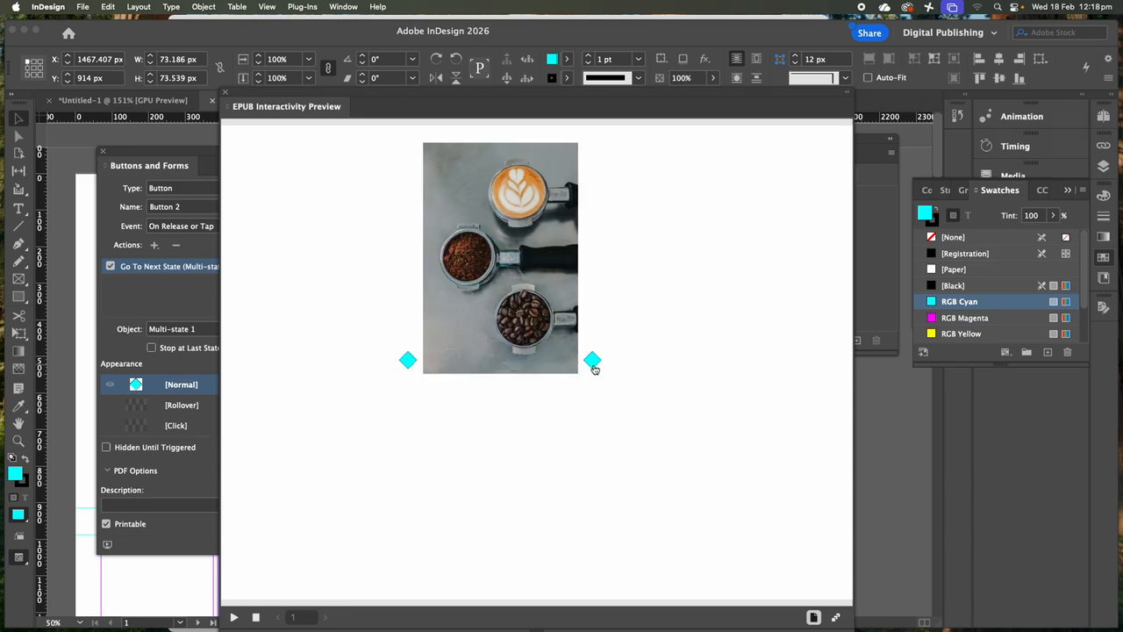
Step back one image in the preview, then advance repeatedly through the slide show with the next-state diamond.
{"action": "left_click", "coordinate": [408, 361]}
{"action": "left_click", "coordinate": [592, 362]}
{"action": "left_click", "coordinate": [593, 363]}
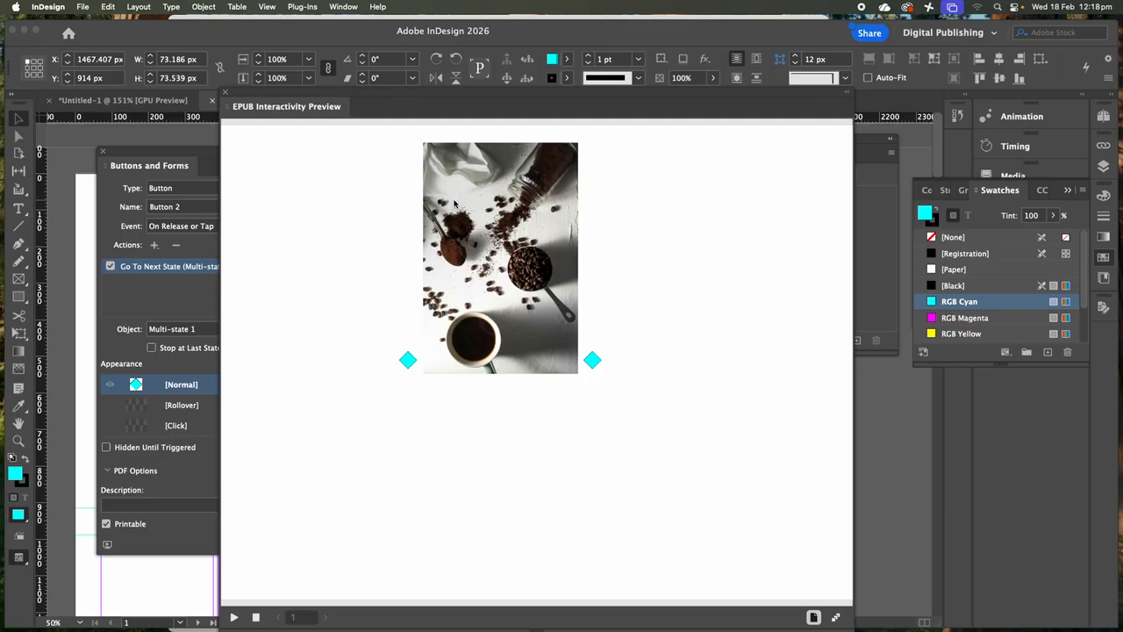
{"action": "left_click", "coordinate": [593, 361]}
{"action": "left_click", "coordinate": [593, 360]}
{"action": "left_click", "coordinate": [592, 360]}
{"action": "left_click", "coordinate": [592, 360]}
{"action": "left_click", "coordinate": [592, 361]}
{"action": "left_click", "coordinate": [593, 361]}
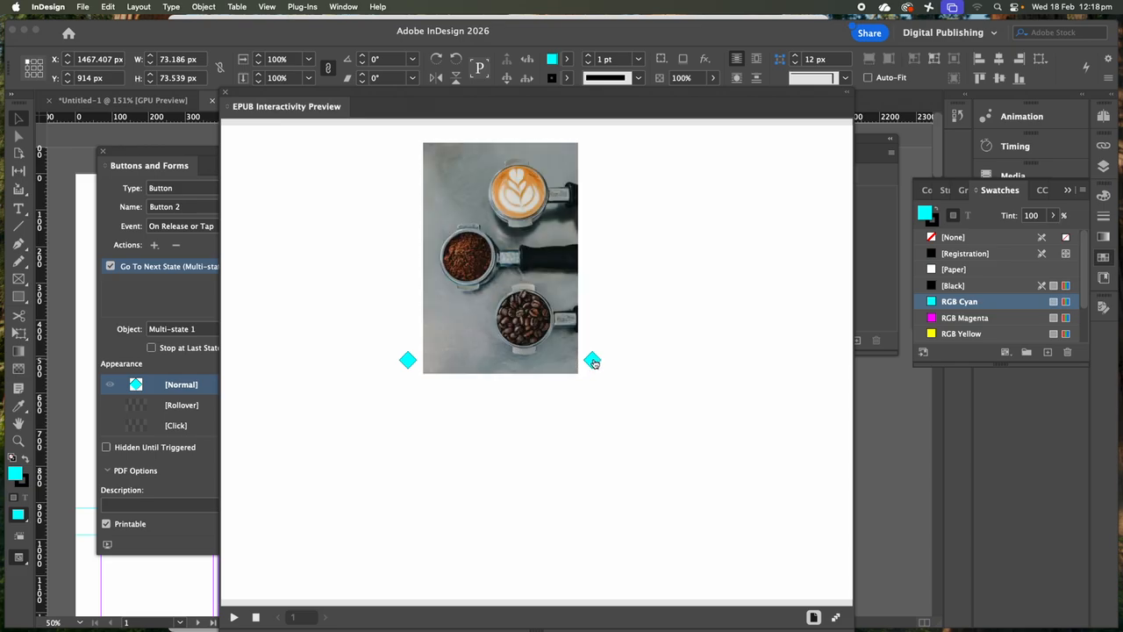
{"action": "left_click", "coordinate": [593, 360]}
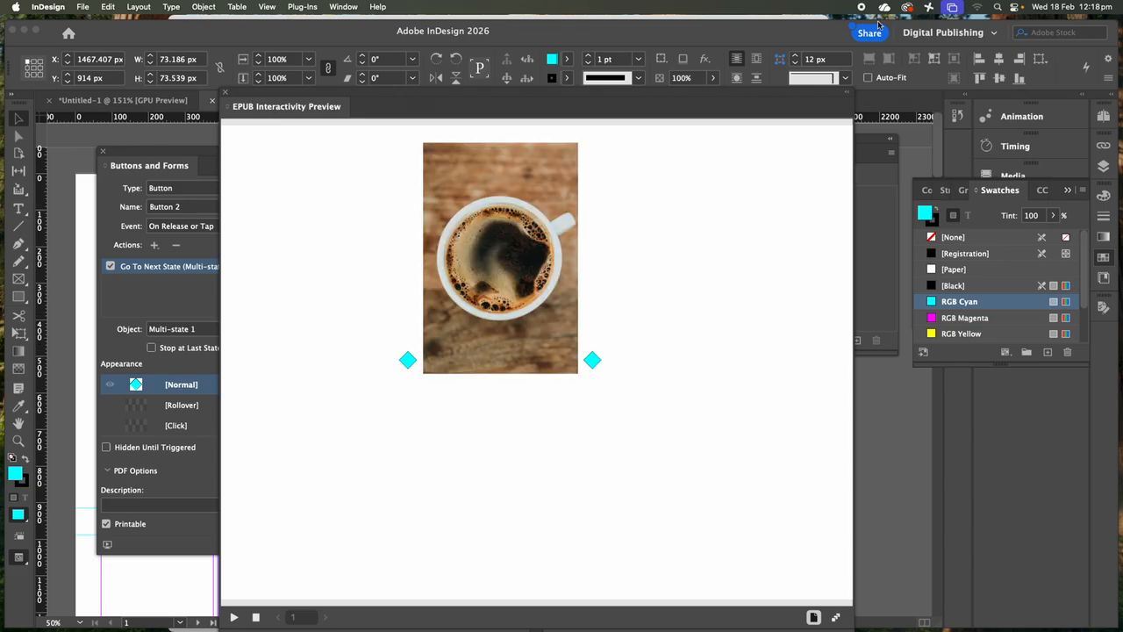